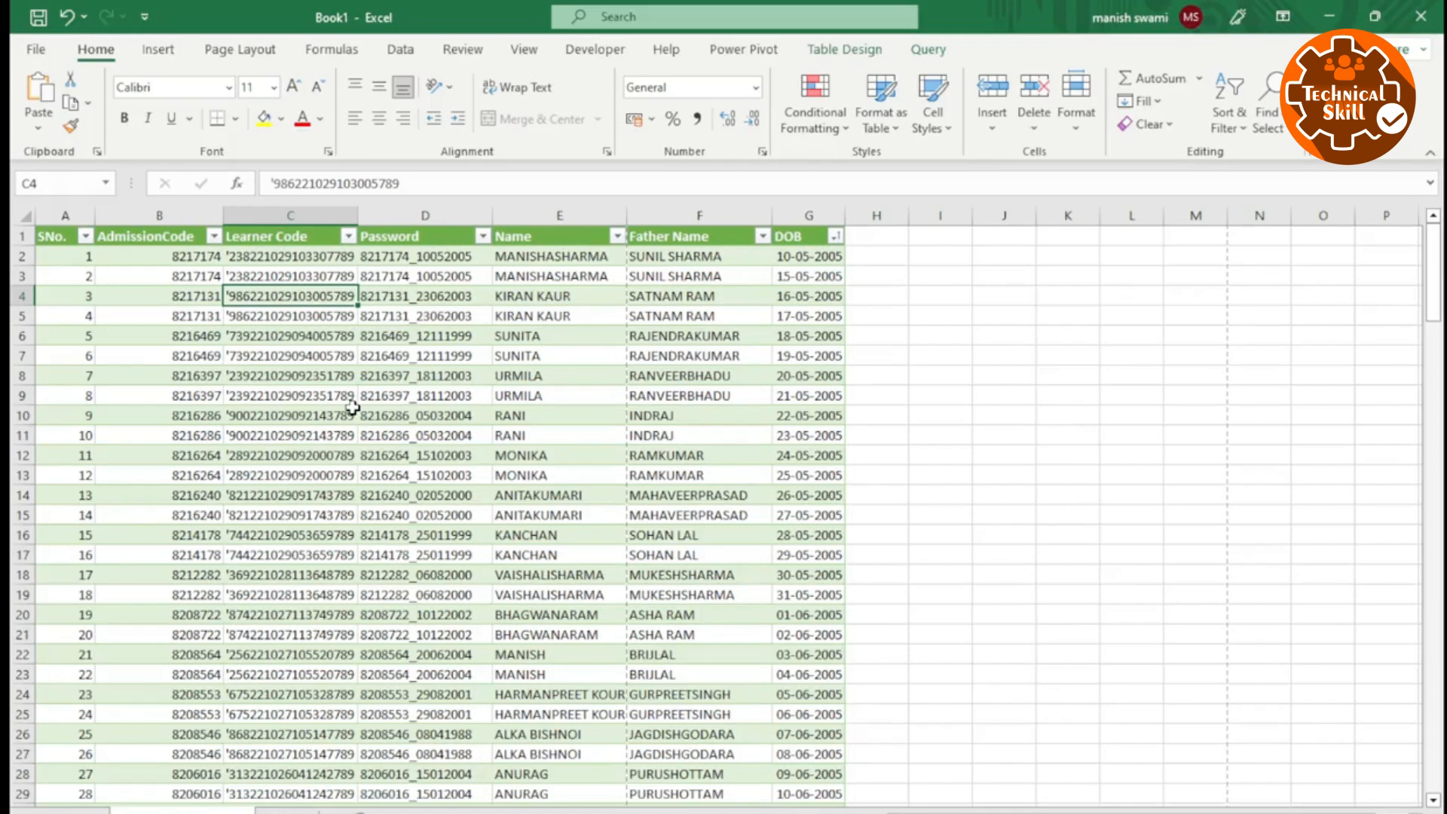
pyautogui.click(336, 413)
pyautogui.click(240, 335)
pyautogui.click(174, 389)
pyautogui.scroll(-12, 261, 375)
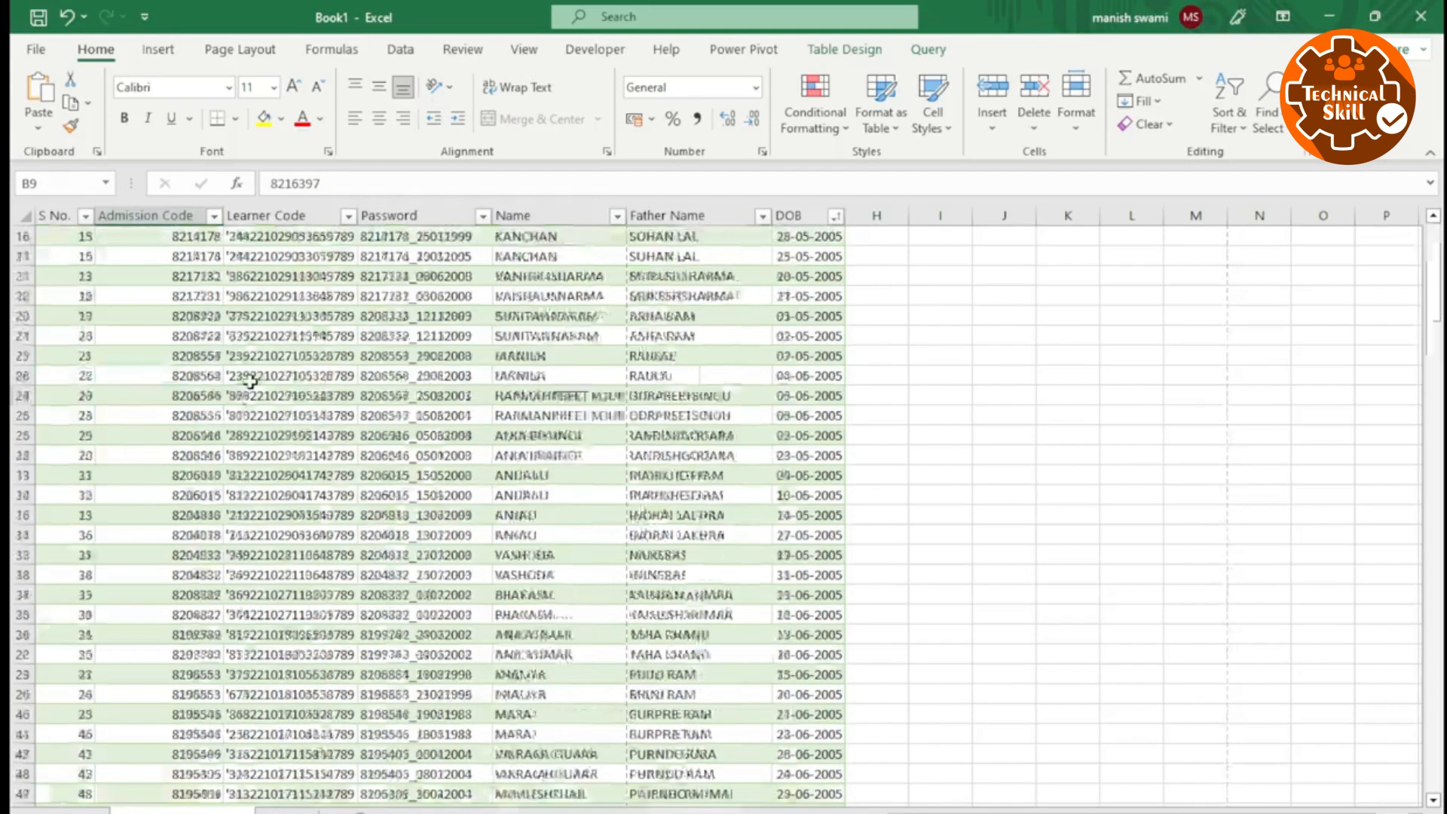
pyautogui.scroll(7, 254, 424)
pyautogui.scroll(5, 254, 423)
pyautogui.click(181, 310)
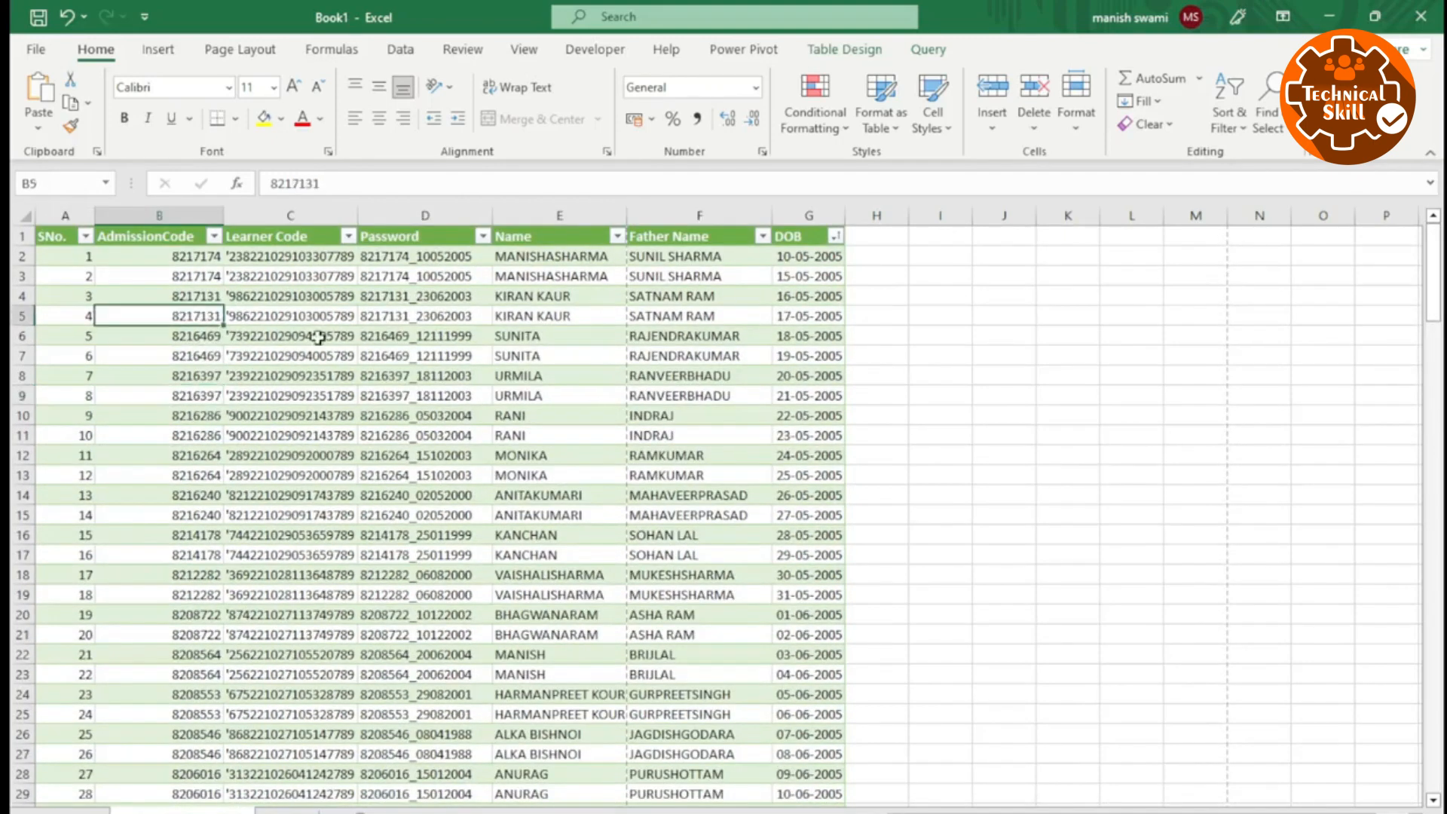
pyautogui.click(371, 338)
pyautogui.click(387, 435)
pyautogui.click(281, 424)
pyautogui.click(184, 376)
pyautogui.click(154, 316)
# Open the print settings for the learner table and set the number of copies to 5.
pyautogui.click(35, 49)
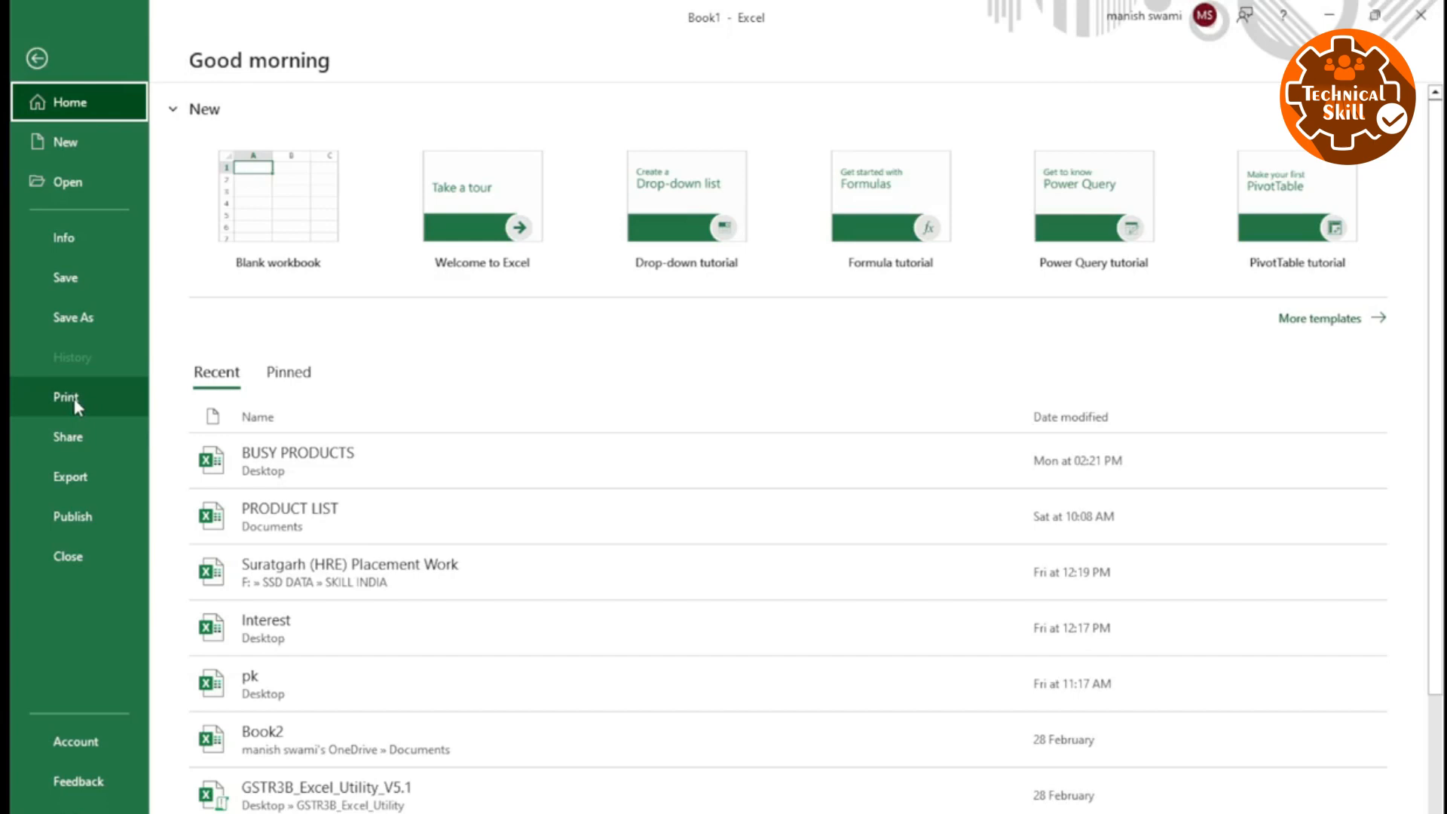
pyautogui.click(74, 398)
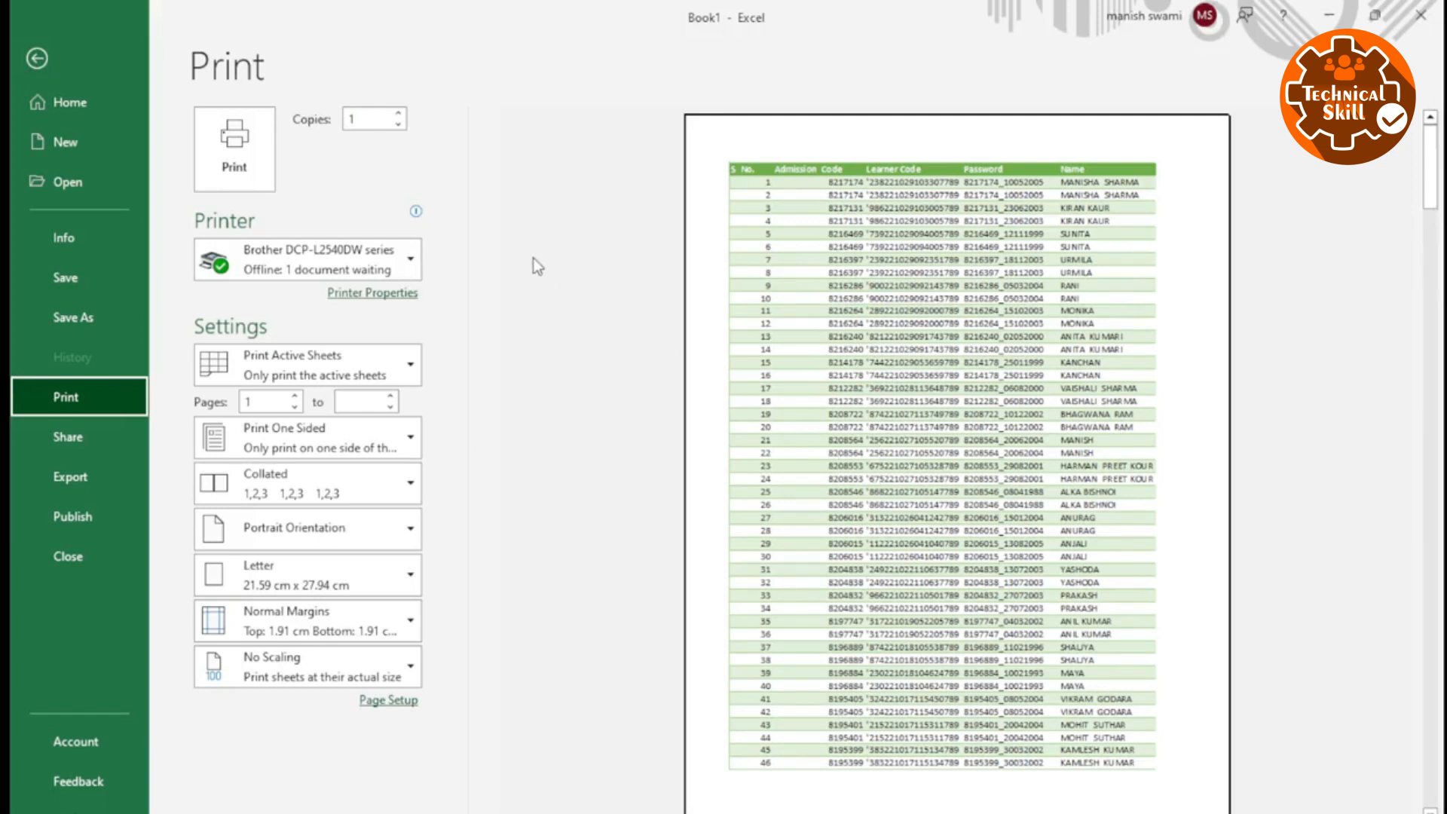
pyautogui.click(375, 121)
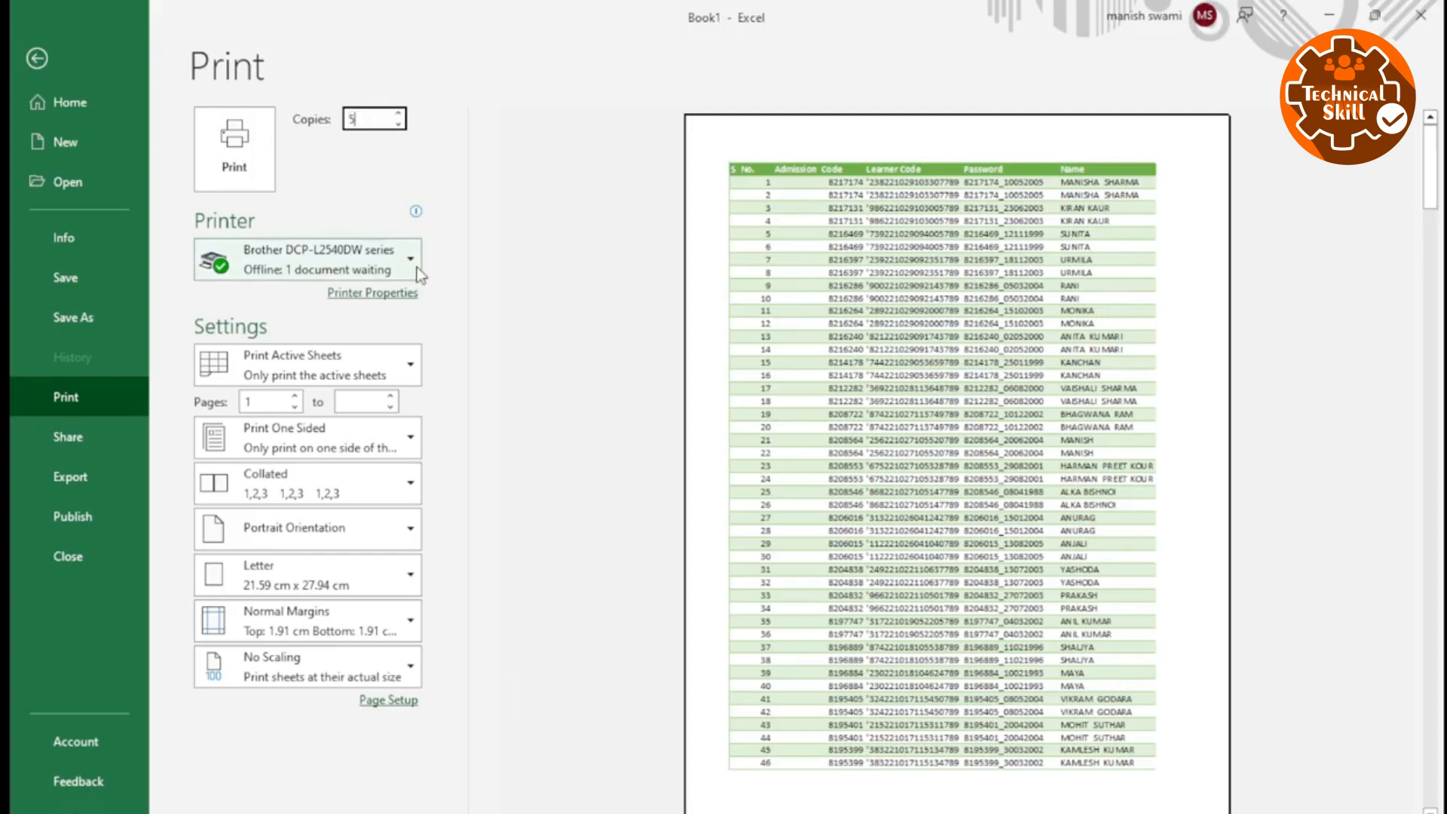
pyautogui.click(610, 234)
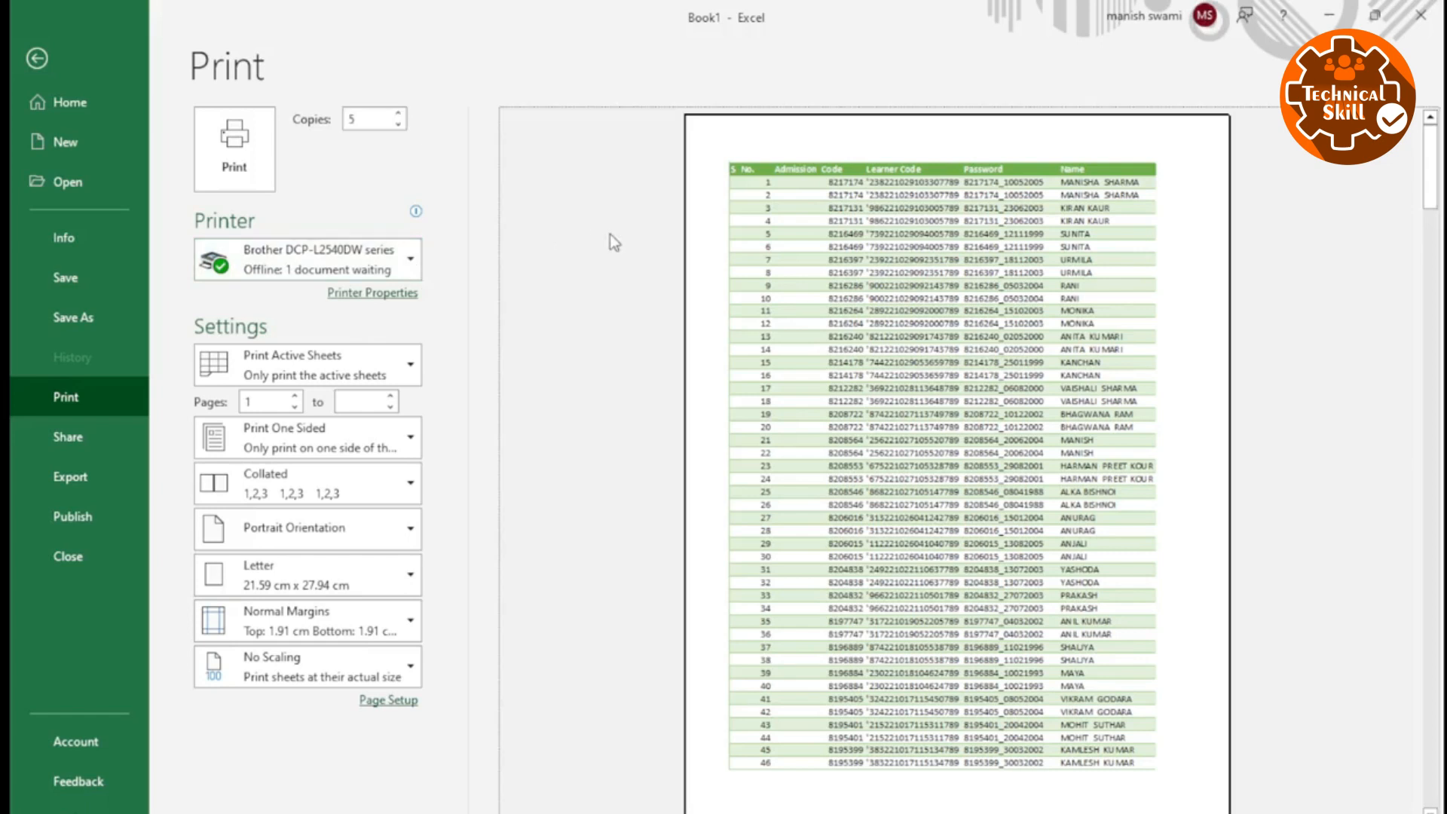
pyautogui.click(382, 122)
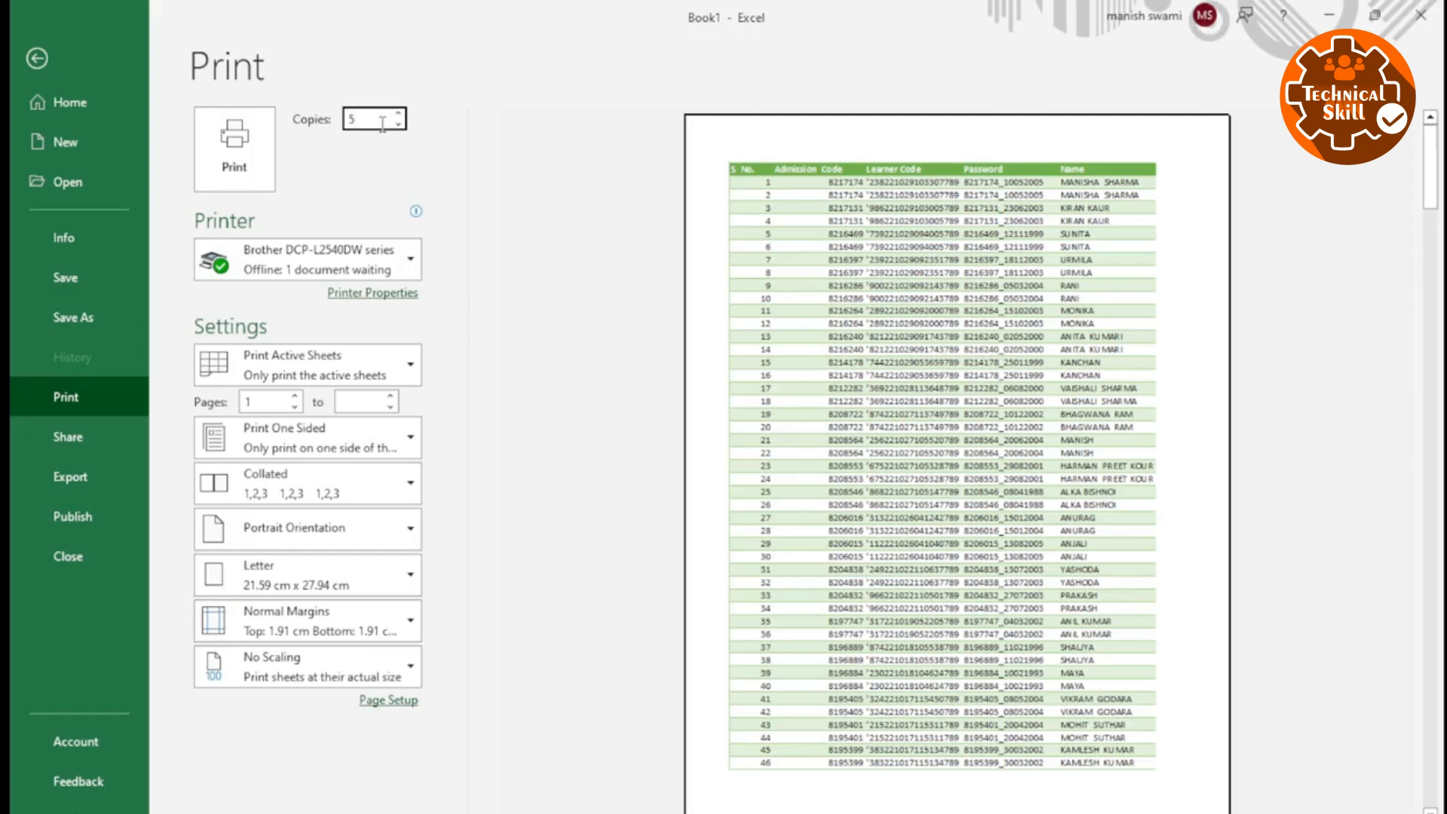
pyautogui.click(496, 249)
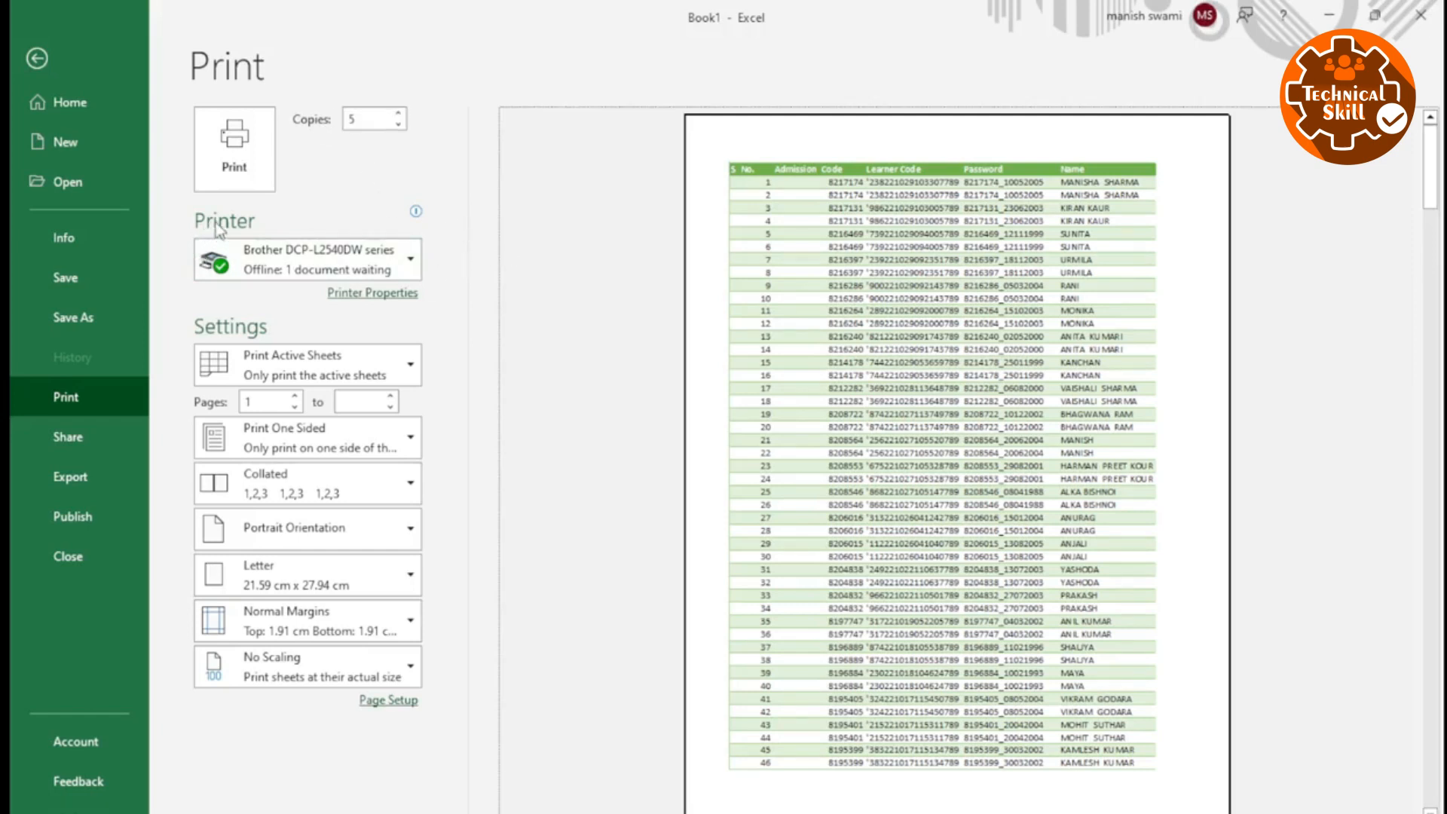
# View the list of available printers and return to the worksheet.
pyautogui.click(256, 262)
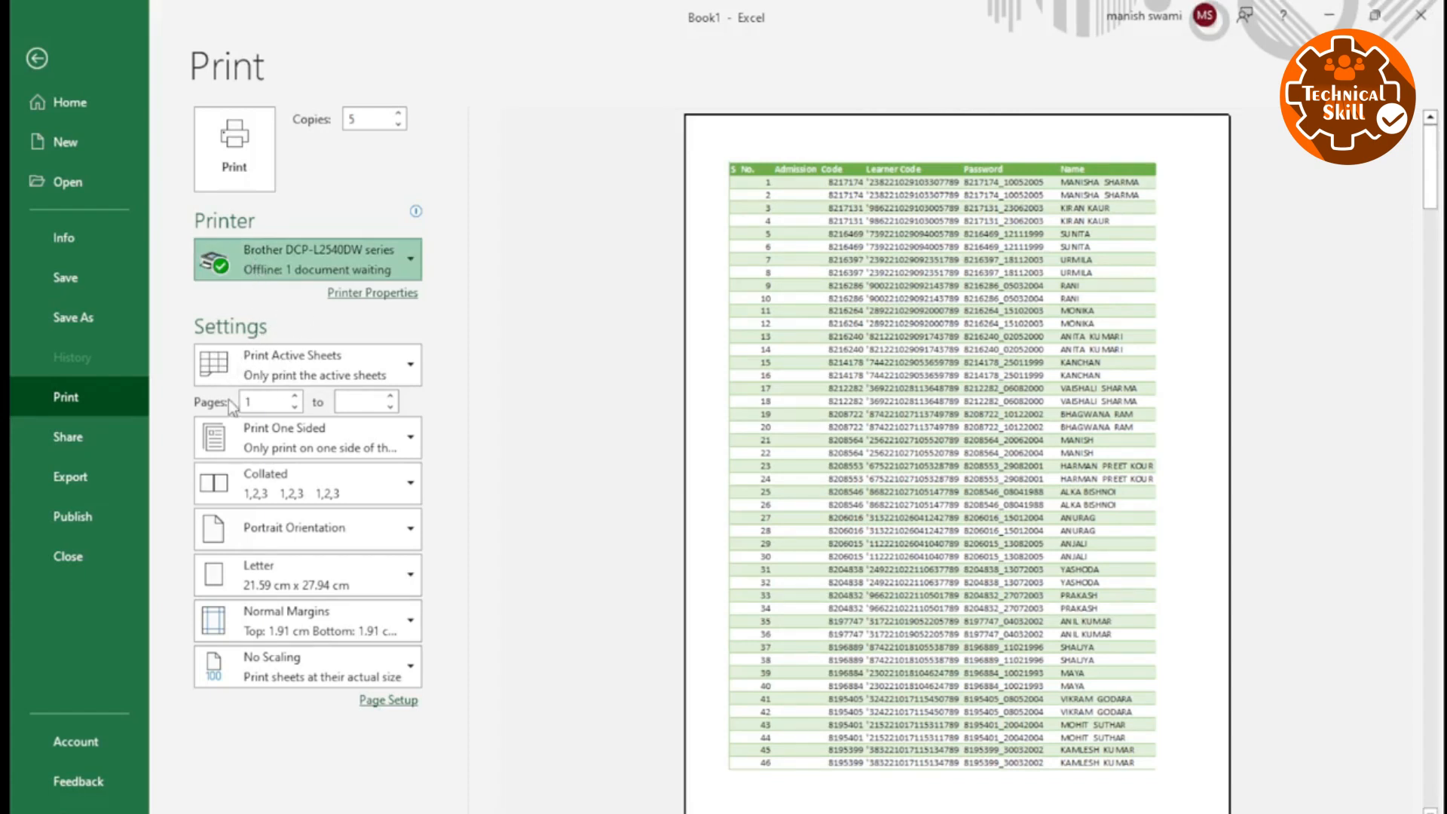
pyautogui.click(294, 305)
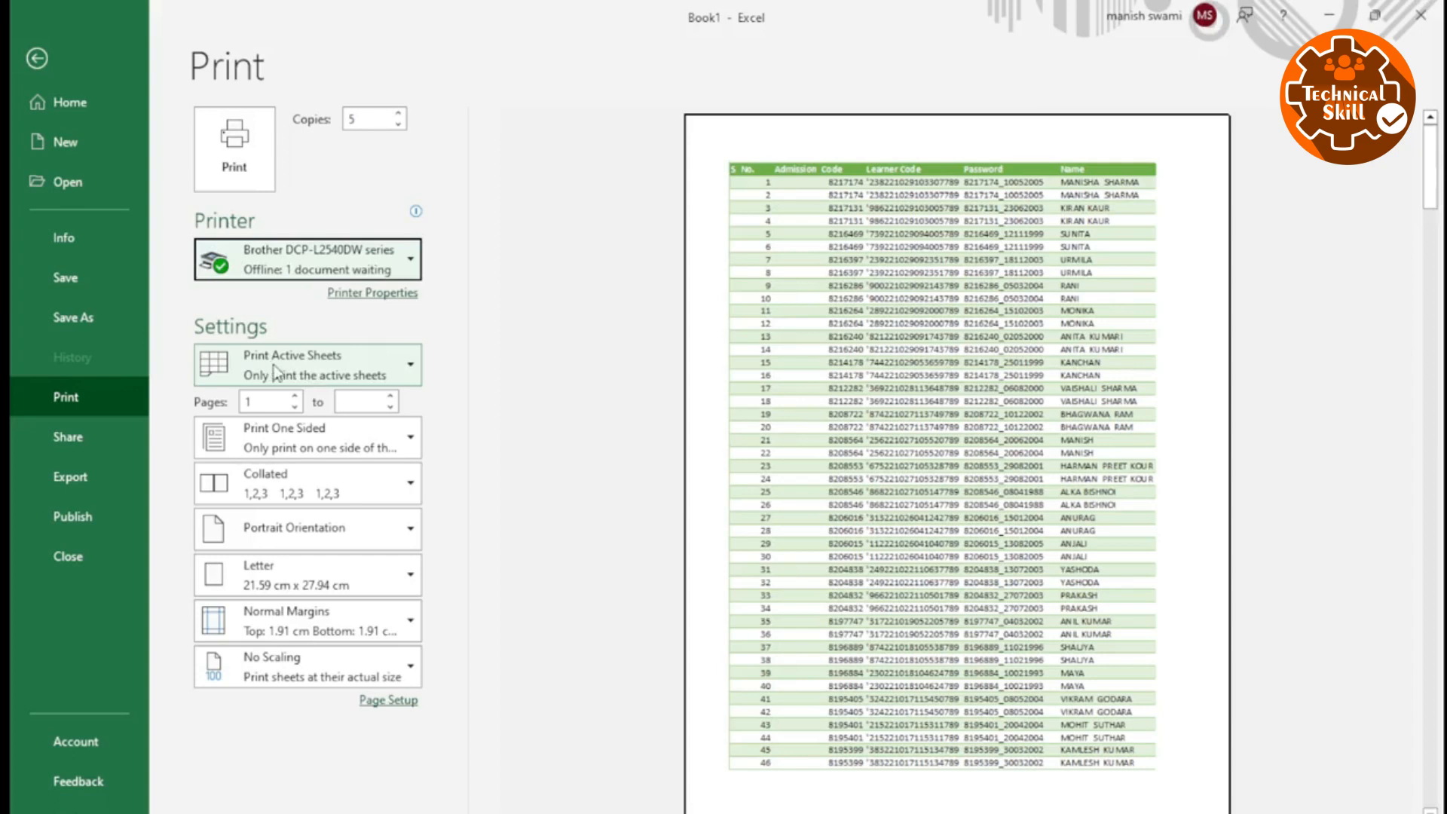
pyautogui.press('Escape')
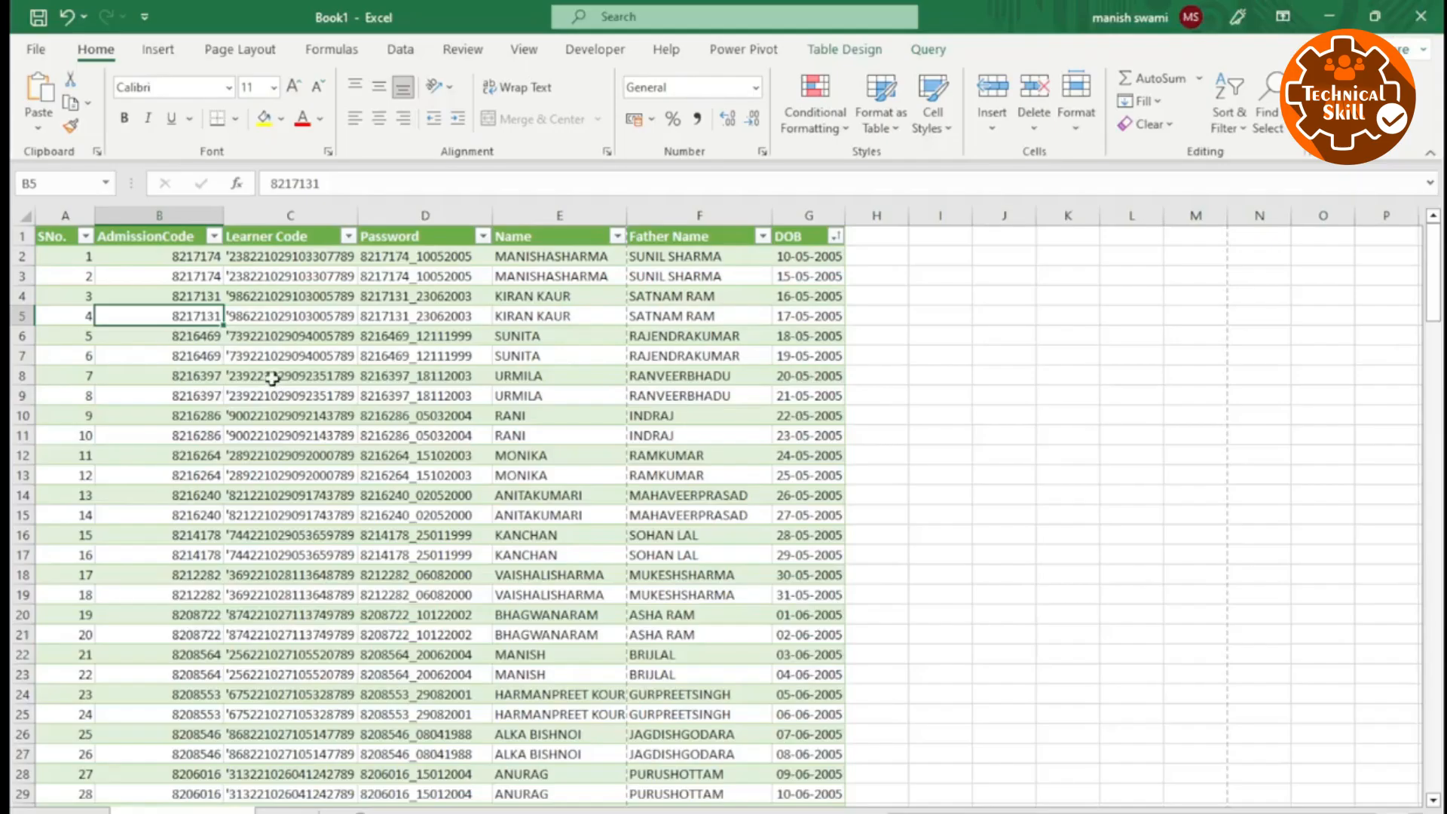
pyautogui.click(297, 535)
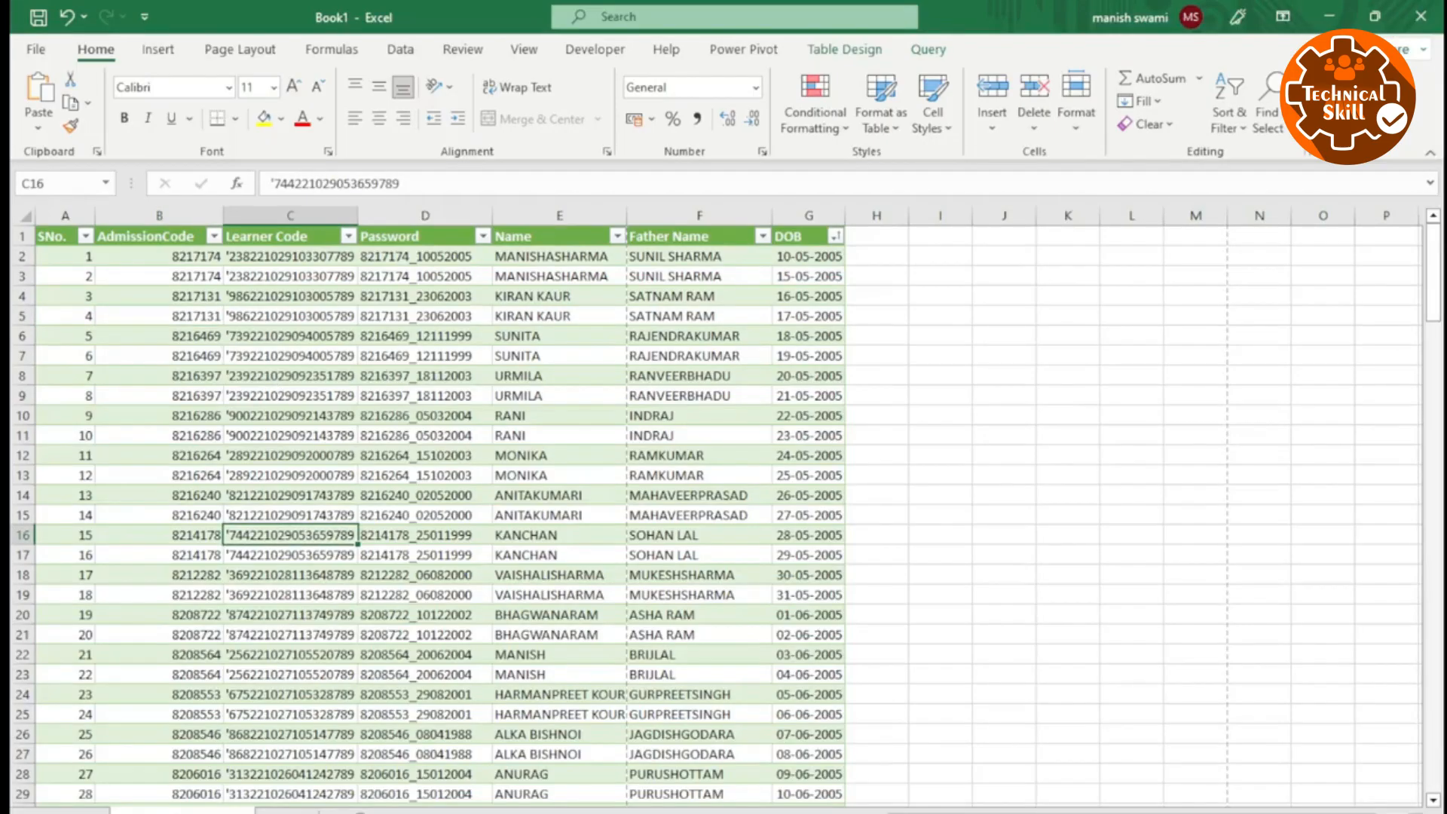
pyautogui.click(239, 515)
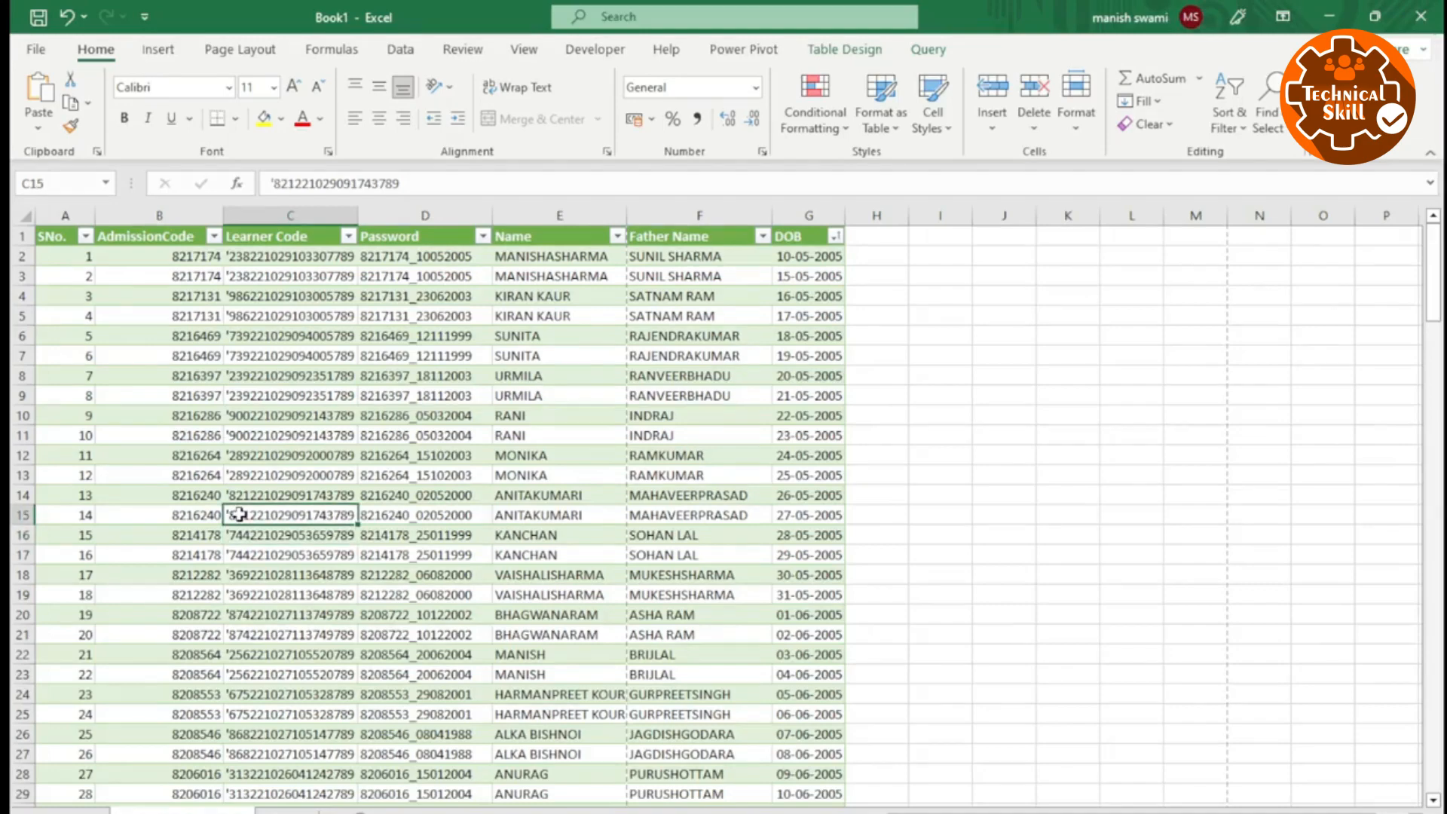
# Examine the print preview pages of the active sheet and compare them with the worksheet rows.
pyautogui.hotkey('ctrl', 'p')
pyautogui.scroll(-1, 854, 486)
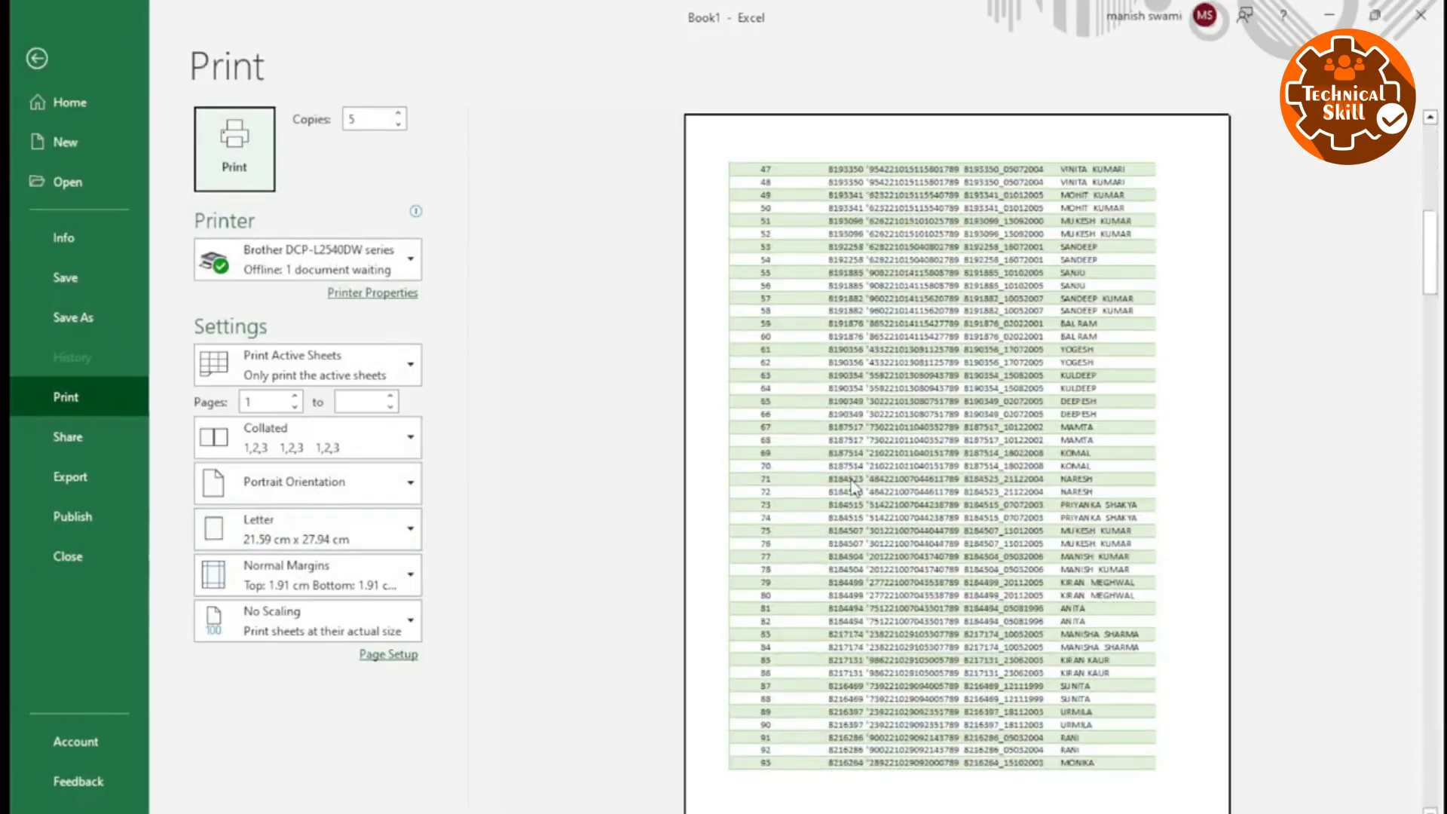
pyautogui.scroll(-4, 852, 482)
pyautogui.scroll(7, 838, 495)
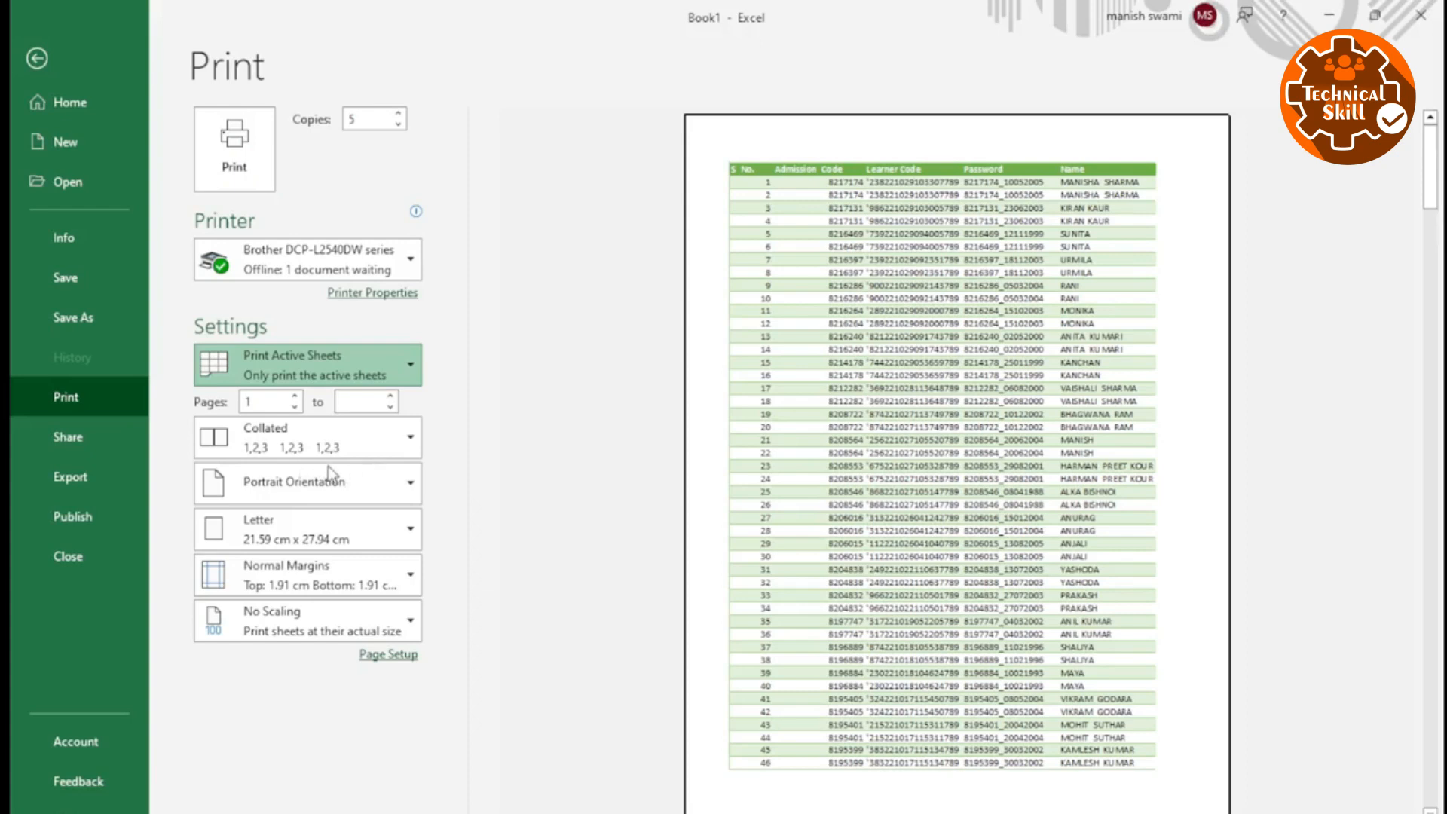
pyautogui.press('Escape')
pyautogui.scroll(-8, 892, 517)
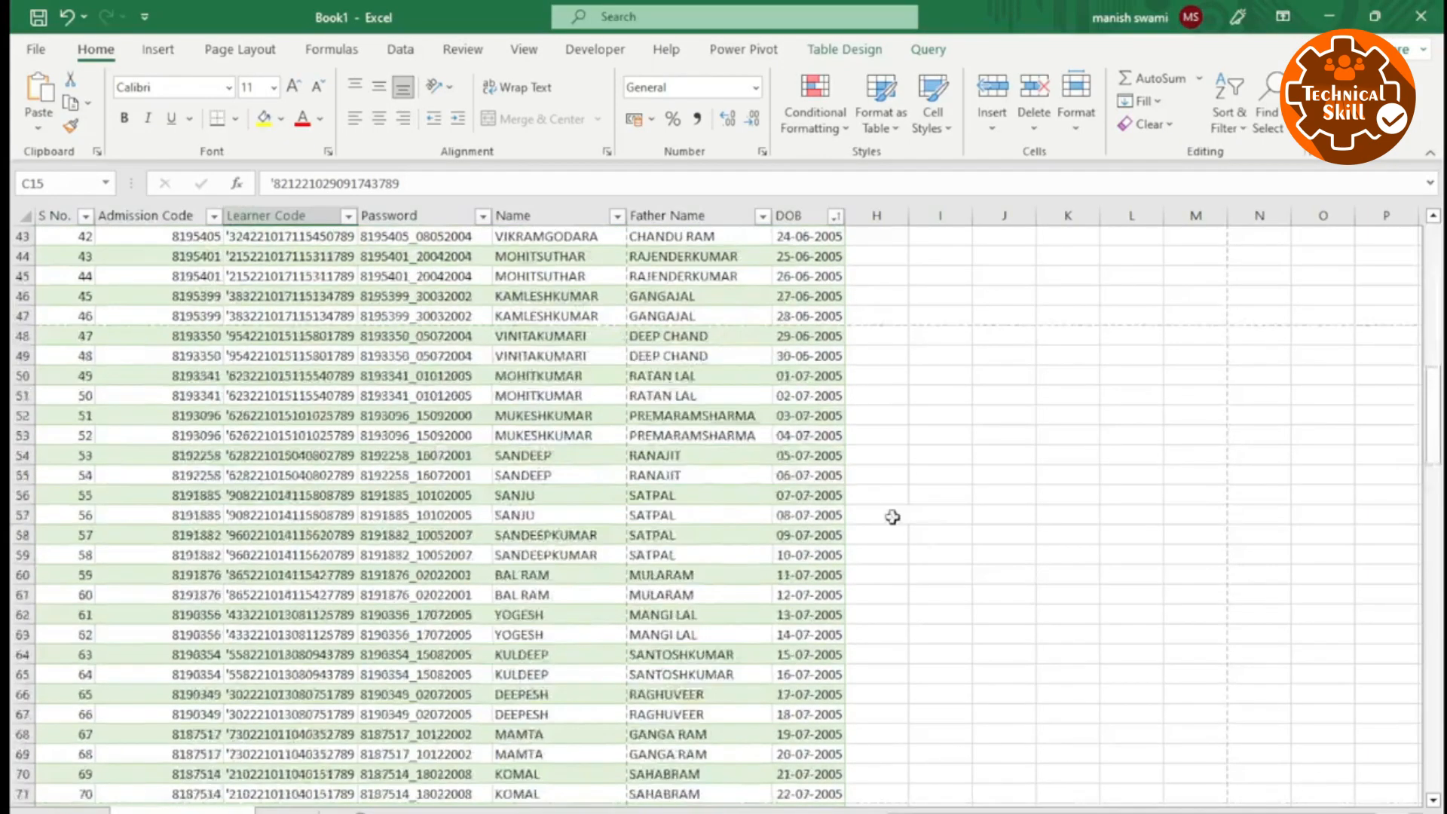
pyautogui.scroll(-15, 603, 521)
pyautogui.scroll(20, 332, 554)
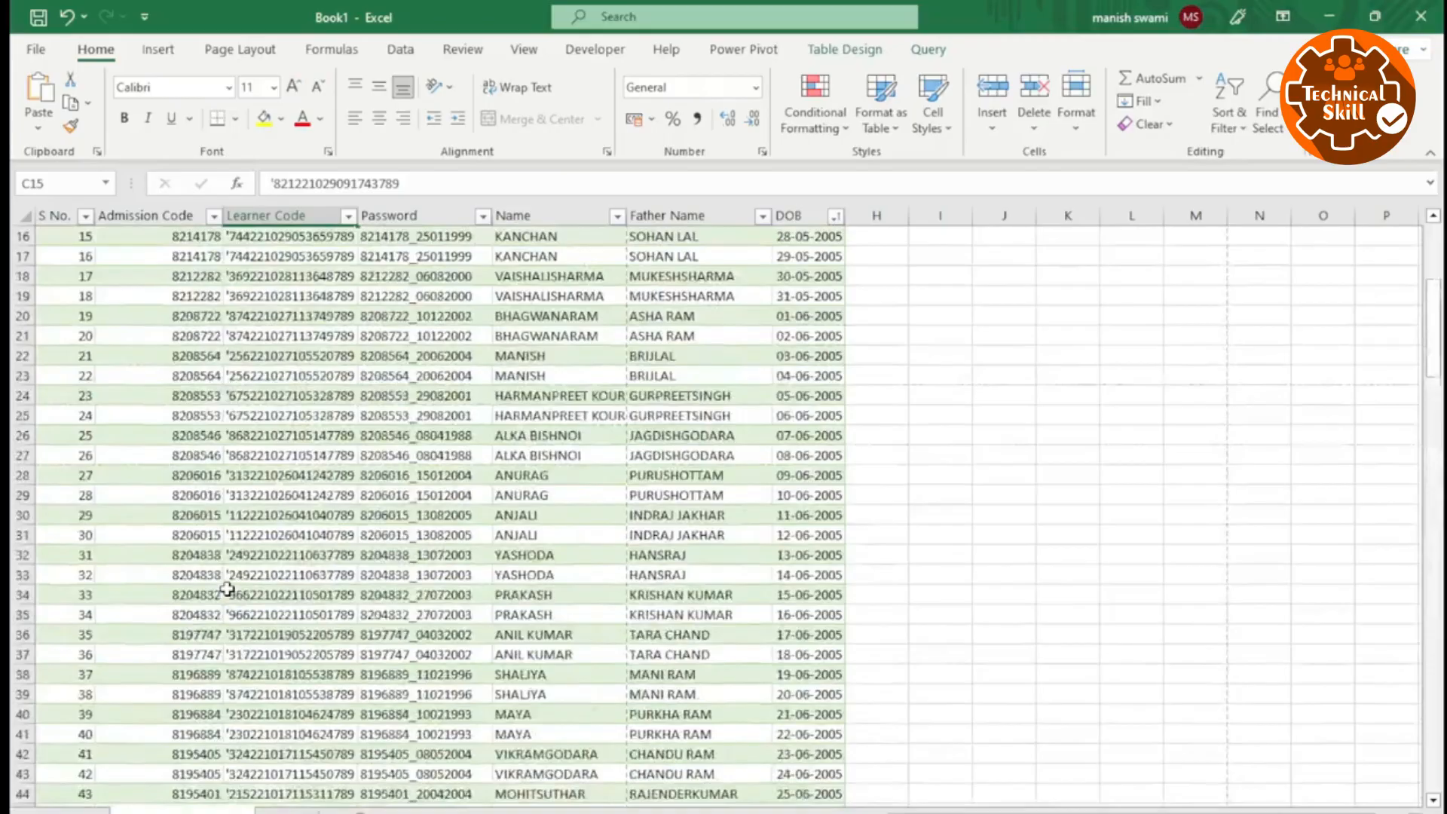
# View the choices for which part of the workbook gets printed.
pyautogui.hotkey('ctrl', 'p')
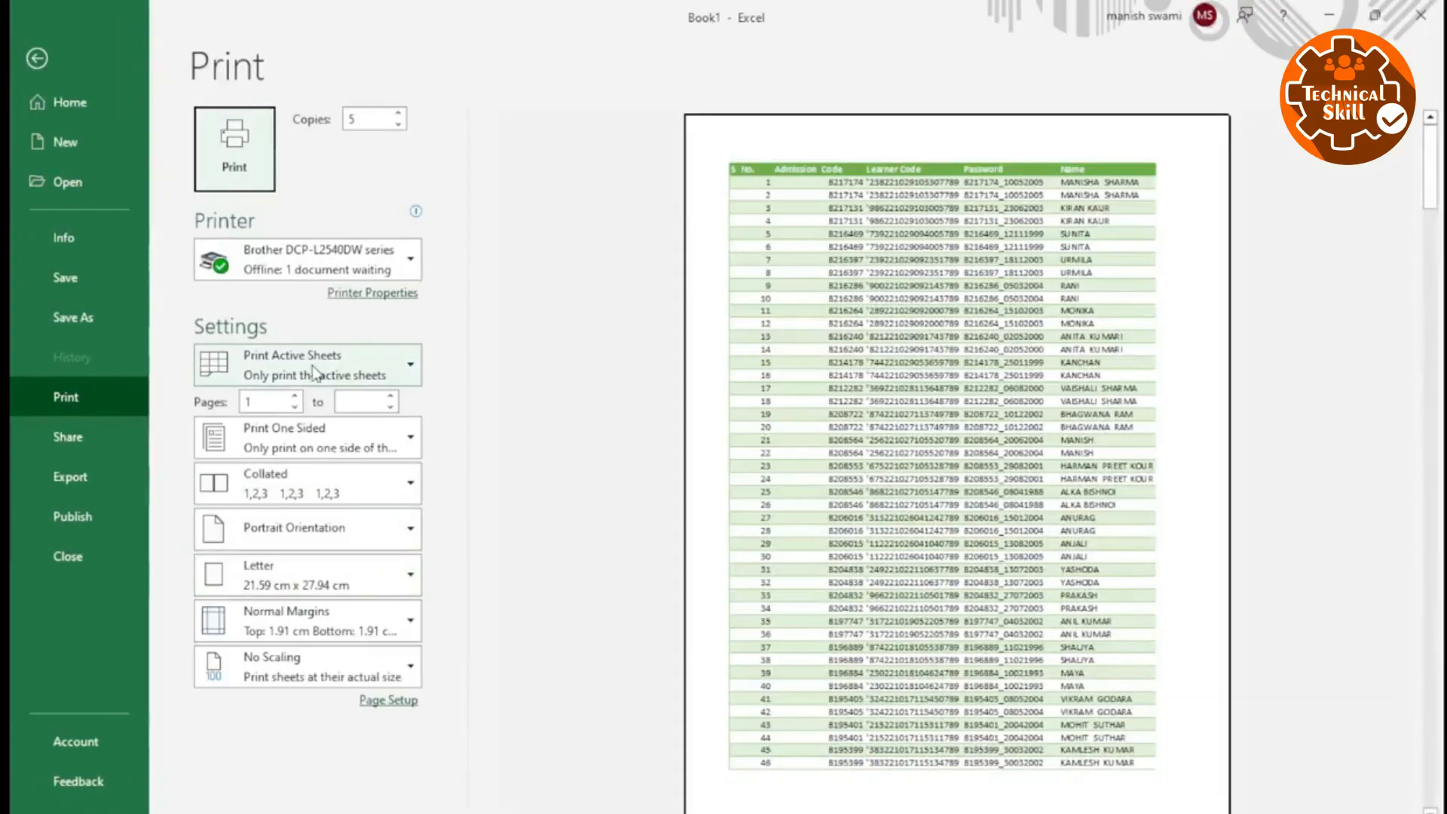
pyautogui.click(315, 372)
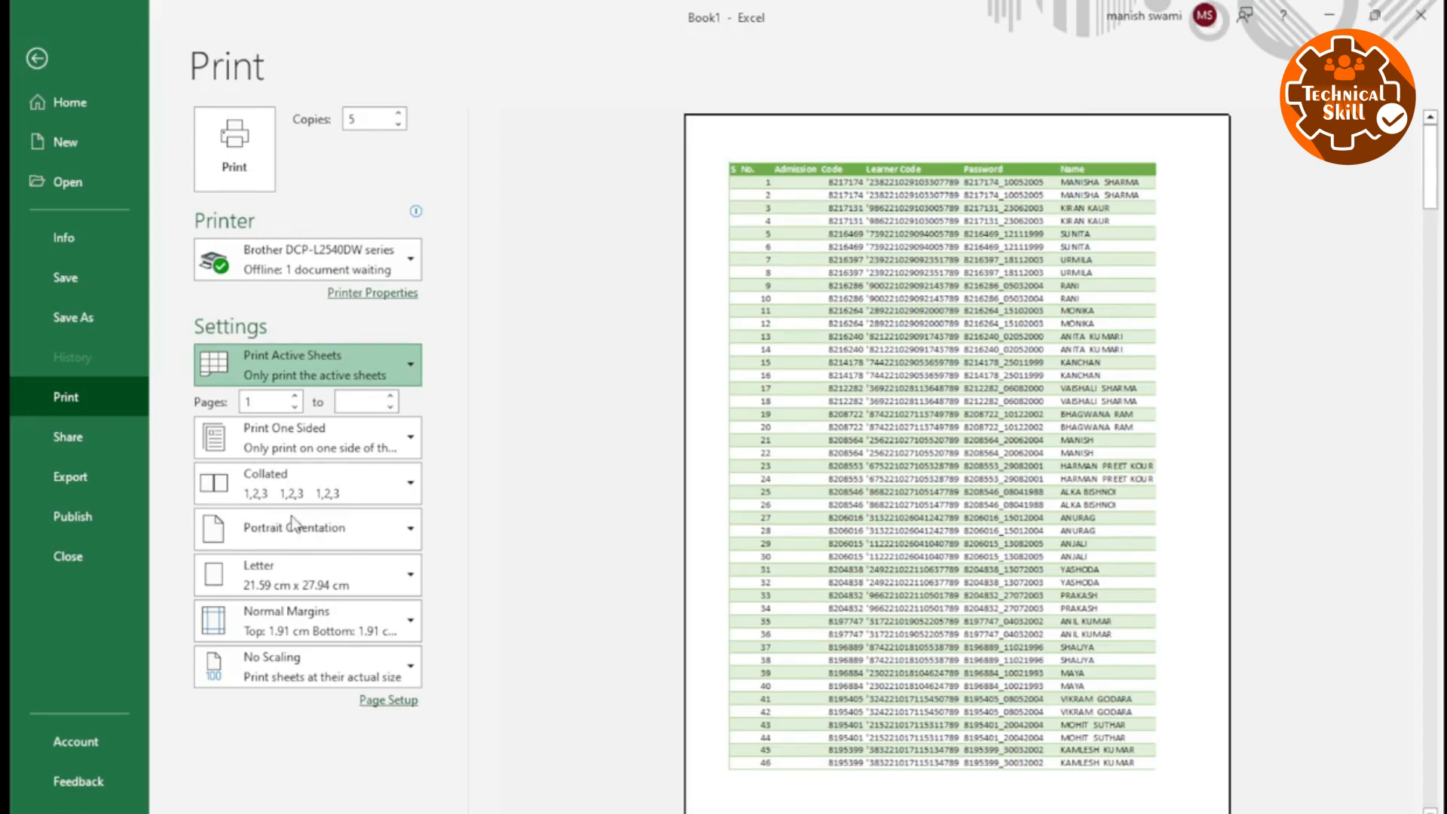
pyautogui.press('Escape')
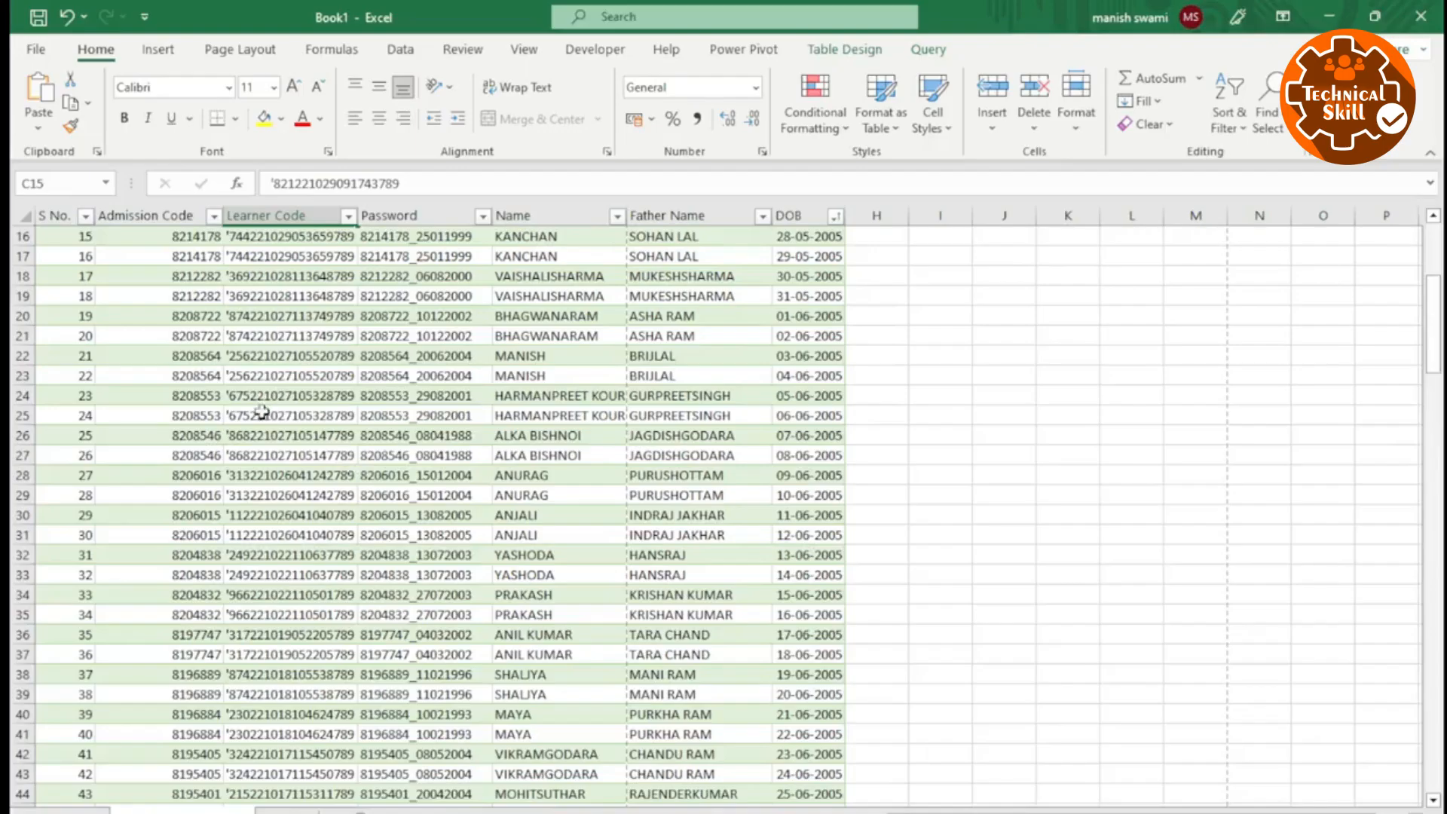
# Select A1:G11, choose Print Selection in the print settings, and check the preview of those rows.
pyautogui.scroll(5, 174, 422)
pyautogui.moveTo(53, 236); pyautogui.dragTo(810, 437)
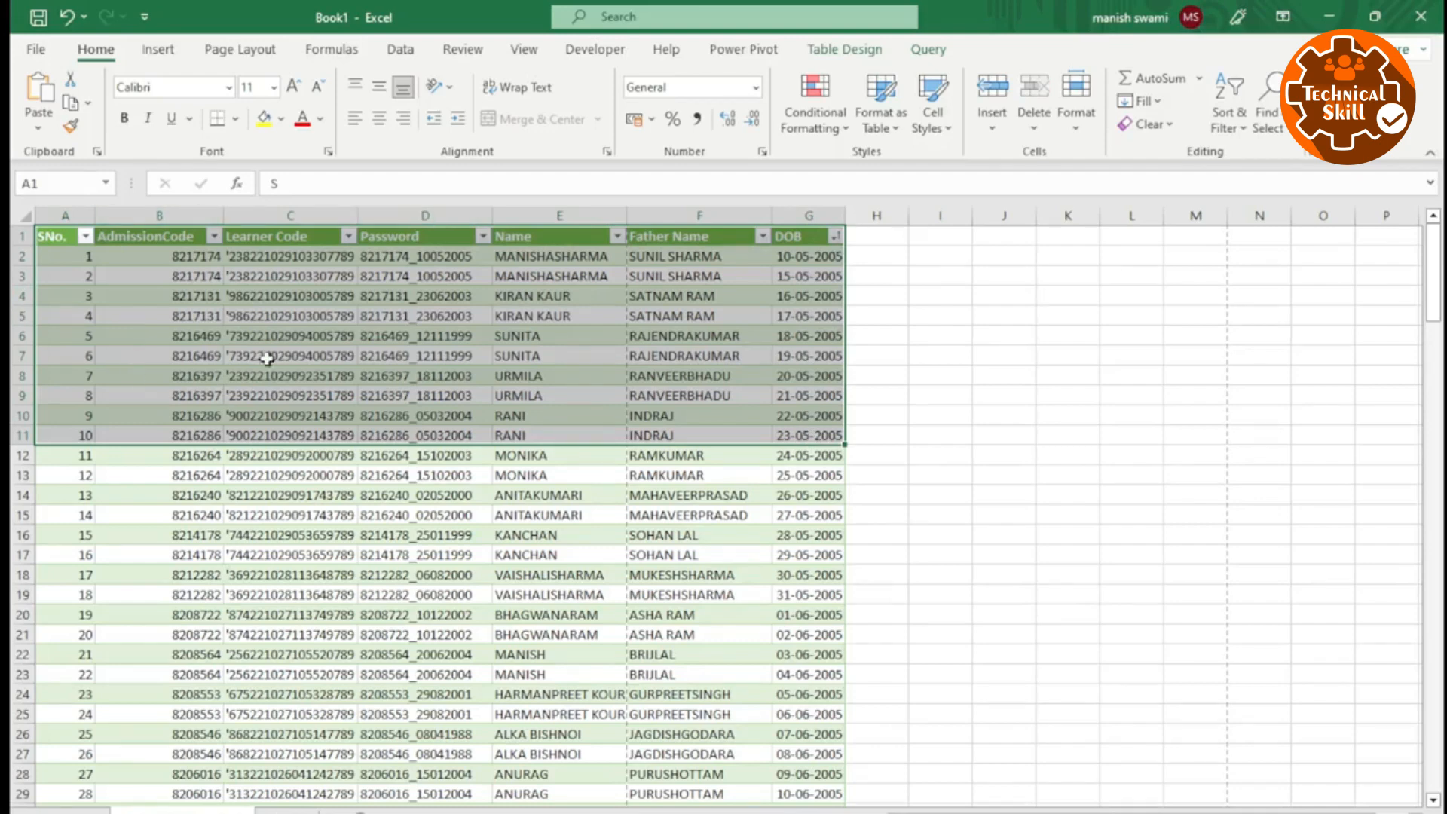
pyautogui.hotkey('ctrl', 'p')
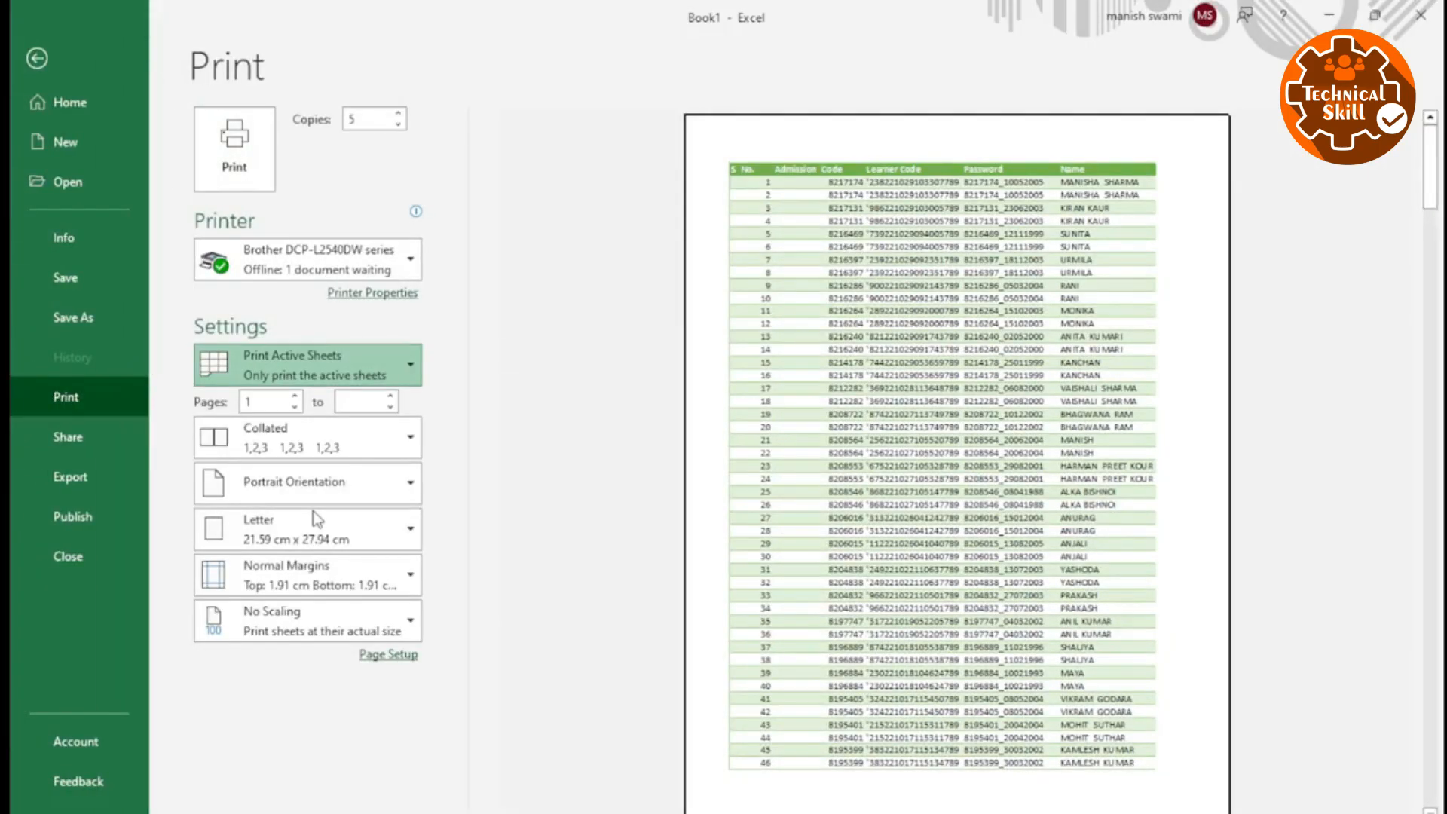
pyautogui.click(314, 512)
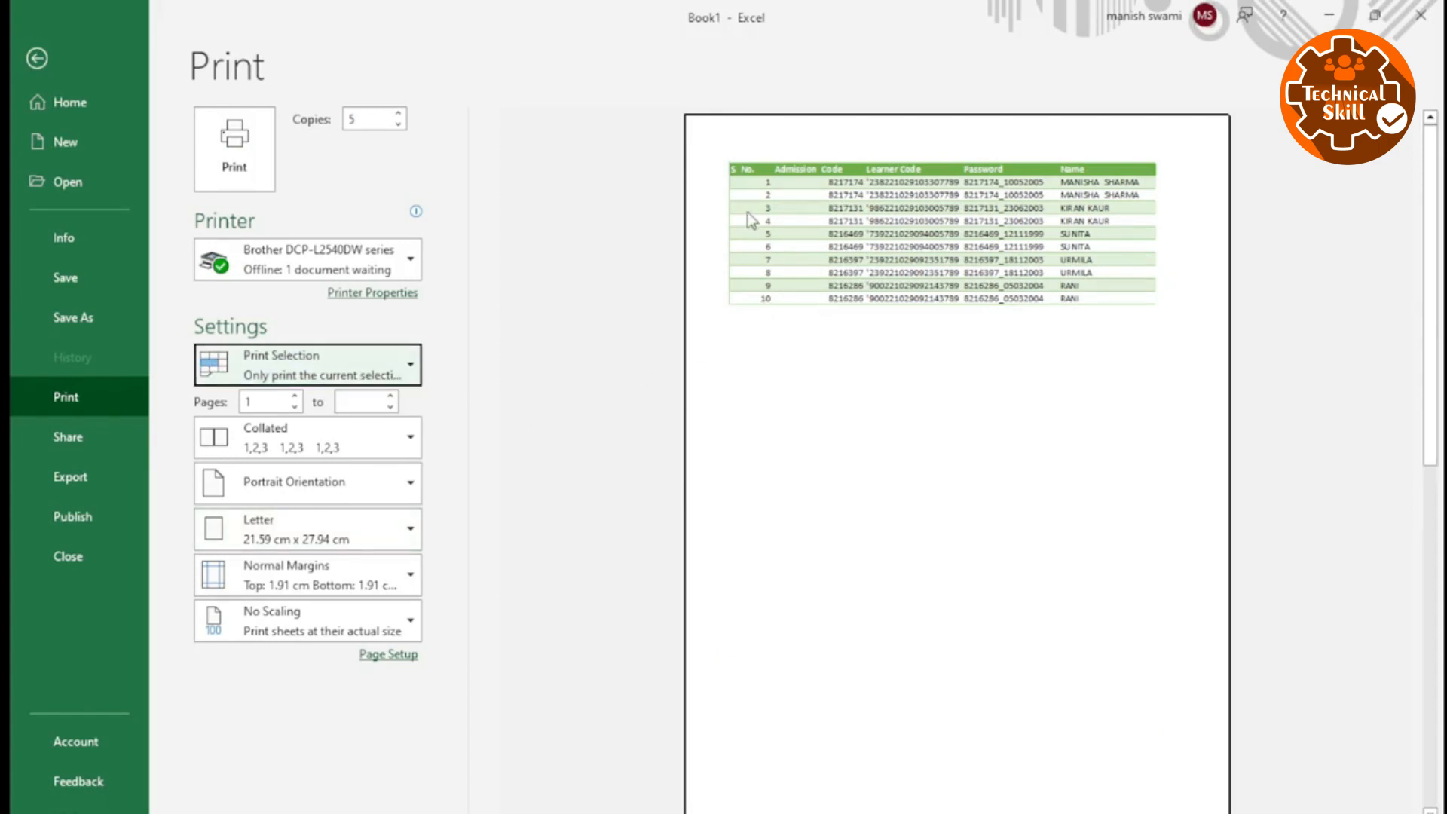
pyautogui.scroll(-1, 752, 241)
pyautogui.scroll(1, 761, 220)
pyautogui.scroll(-1, 814, 199)
pyautogui.scroll(1, 747, 203)
pyautogui.press('Escape')
# Preview the printout with only cell B3 selected and return to the worksheet.
pyautogui.click(197, 277)
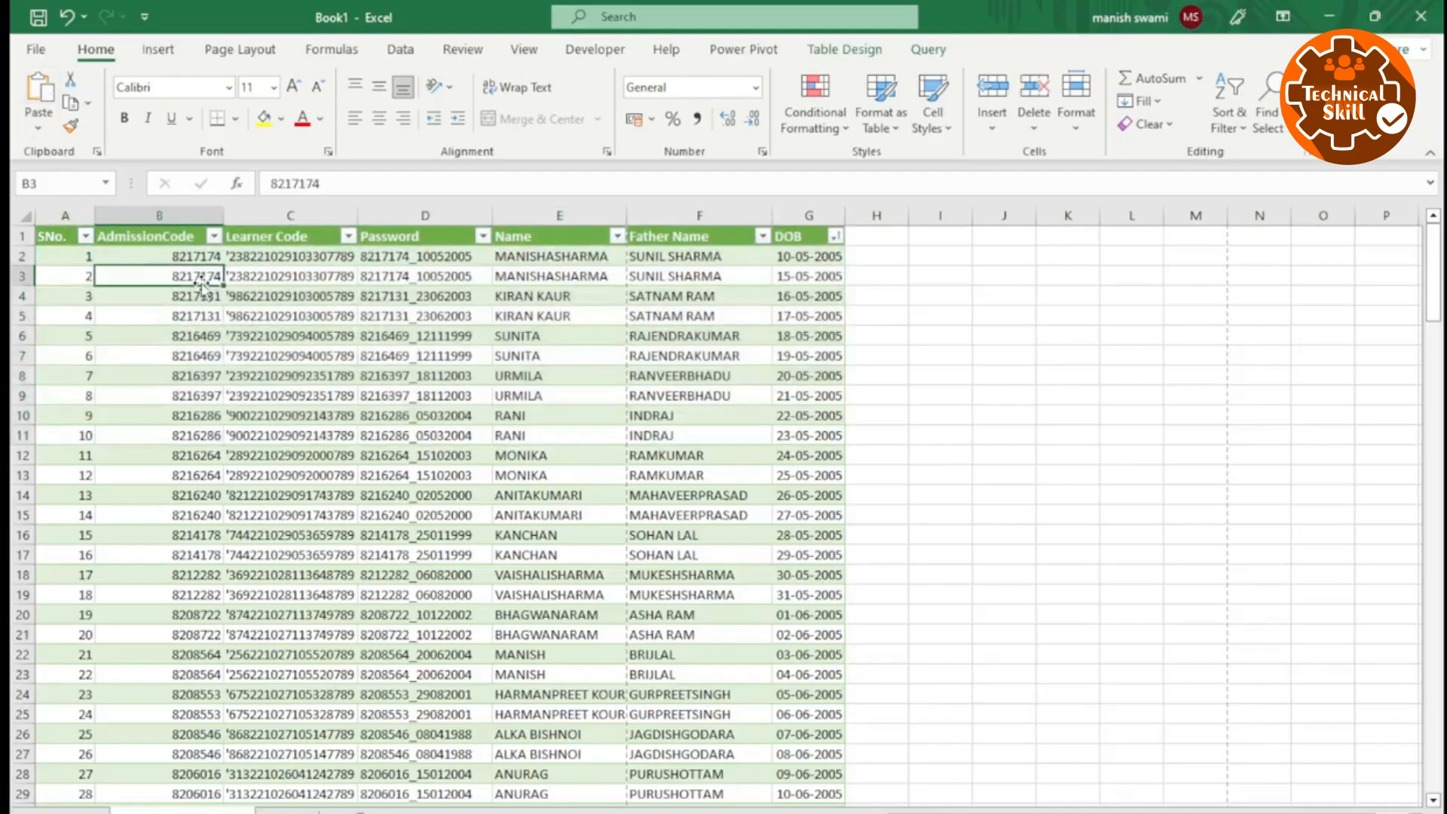
pyautogui.hotkey('ctrl', 'p')
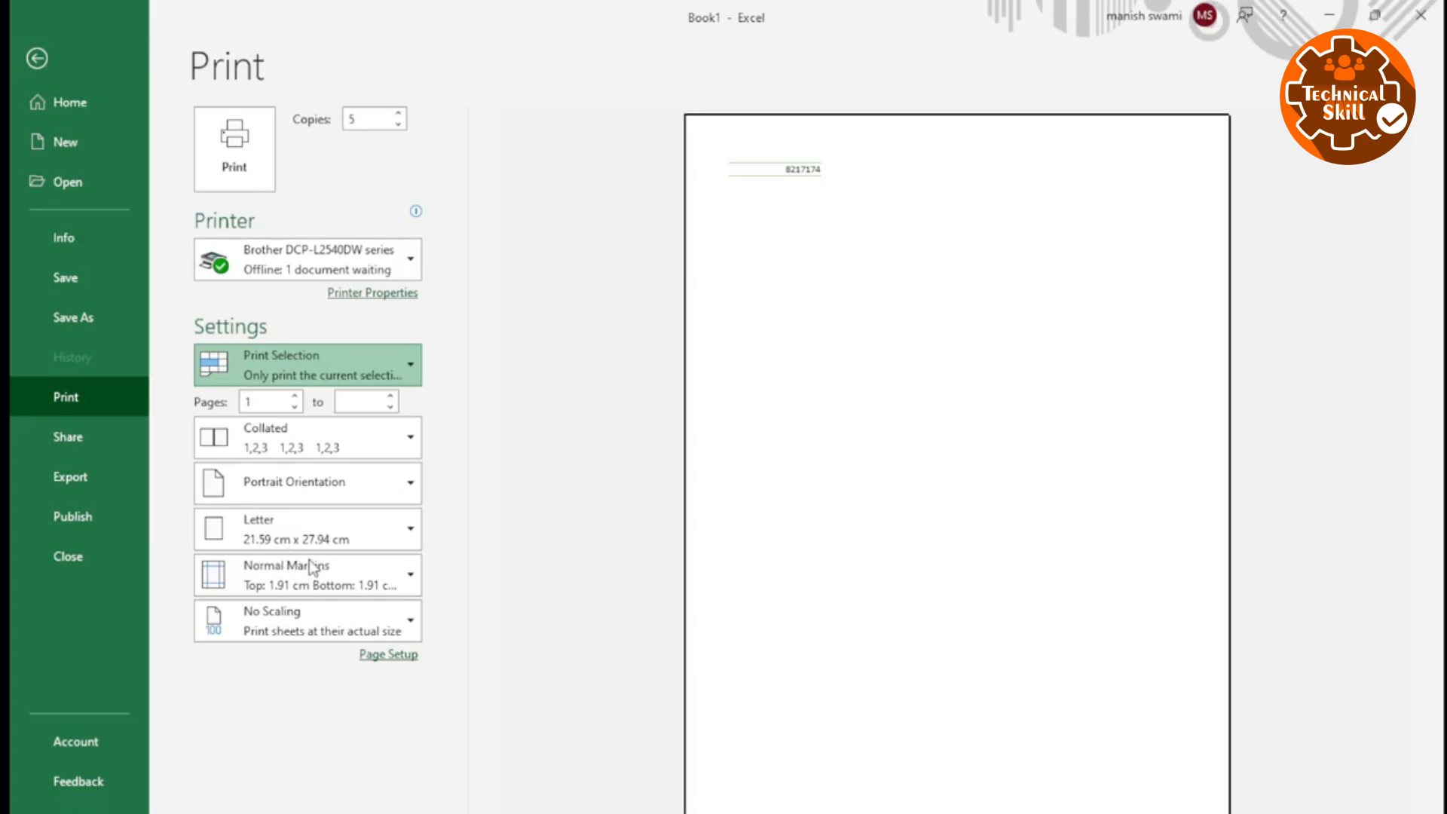
pyautogui.press('Escape')
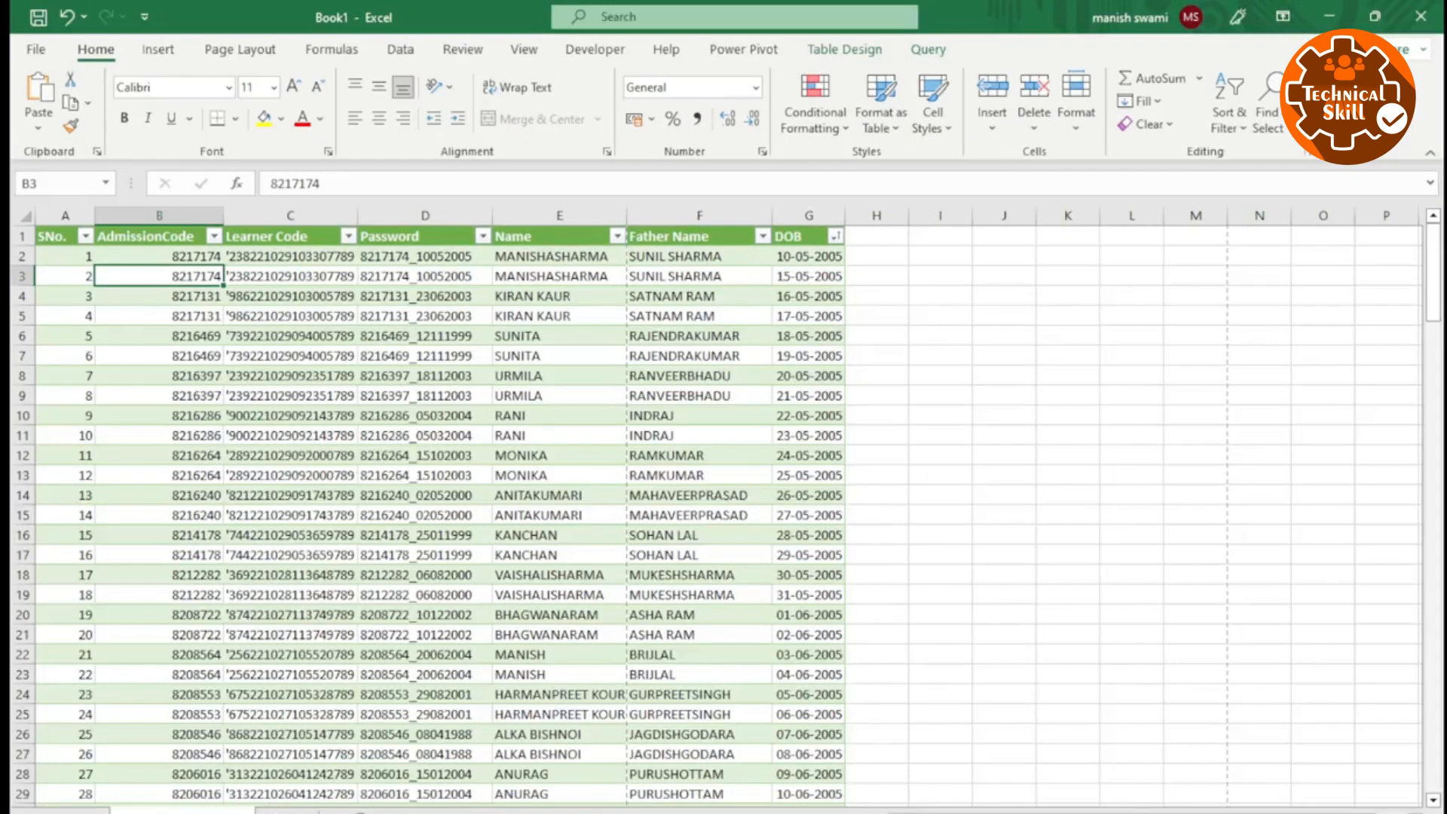
# On the blank sheet, format the range K6:Q18 as a blue banded table with a generated header row.
pyautogui.click(287, 811)
pyautogui.click(455, 569)
pyautogui.click(723, 331)
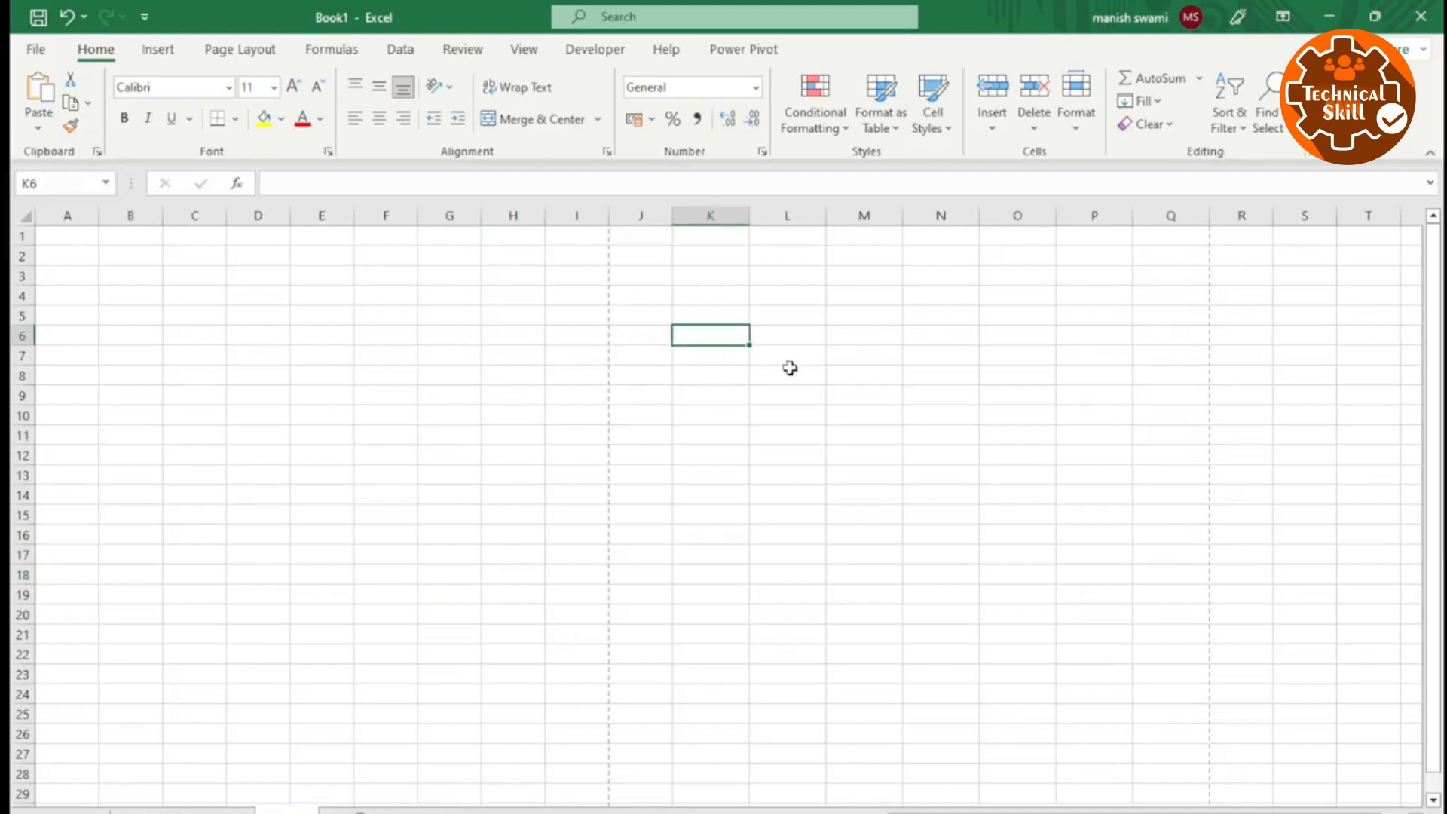
pyautogui.moveTo(706, 337); pyautogui.dragTo(1160, 580)
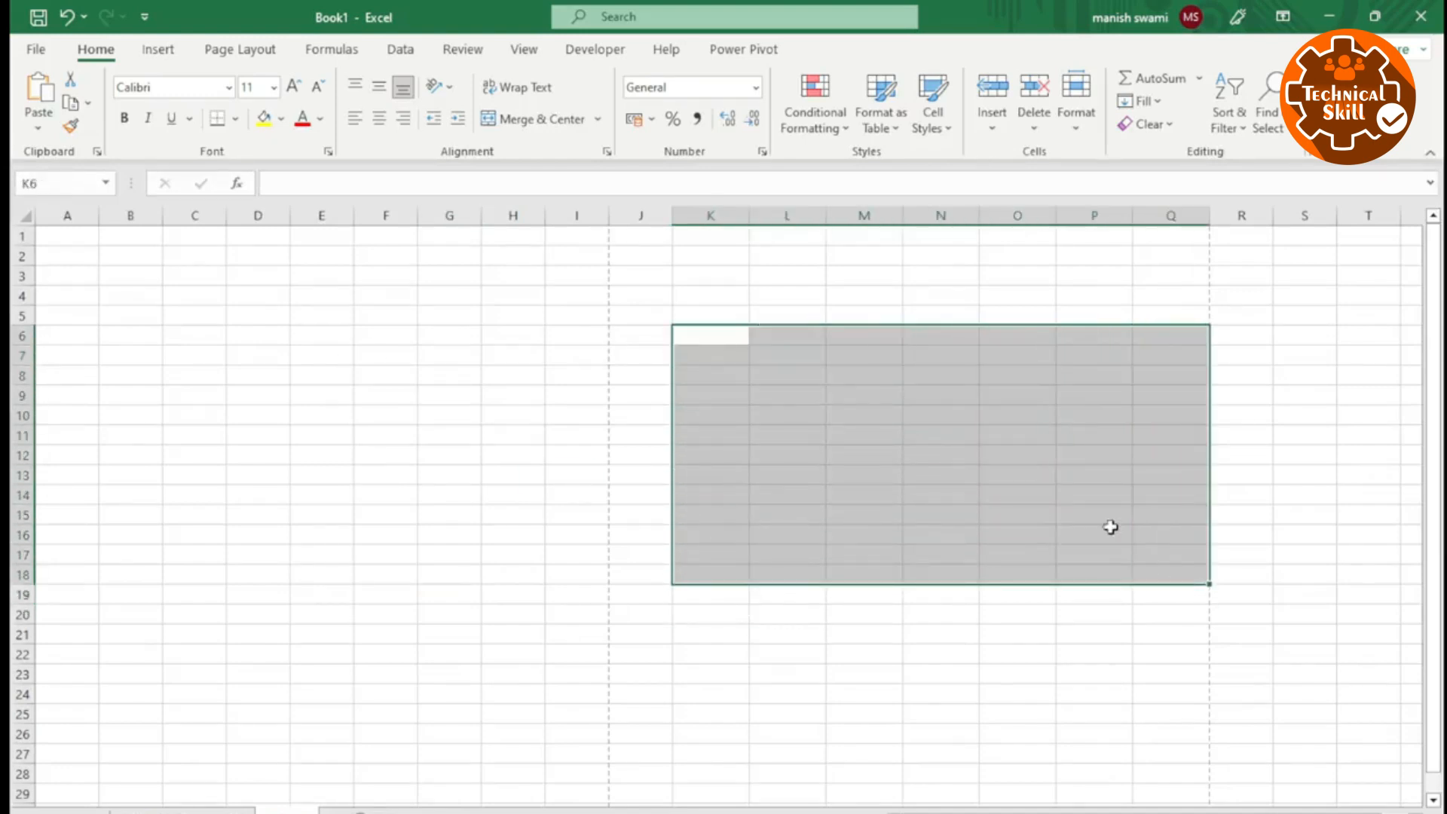
pyautogui.click(951, 423)
pyautogui.click(801, 533)
pyautogui.click(864, 475)
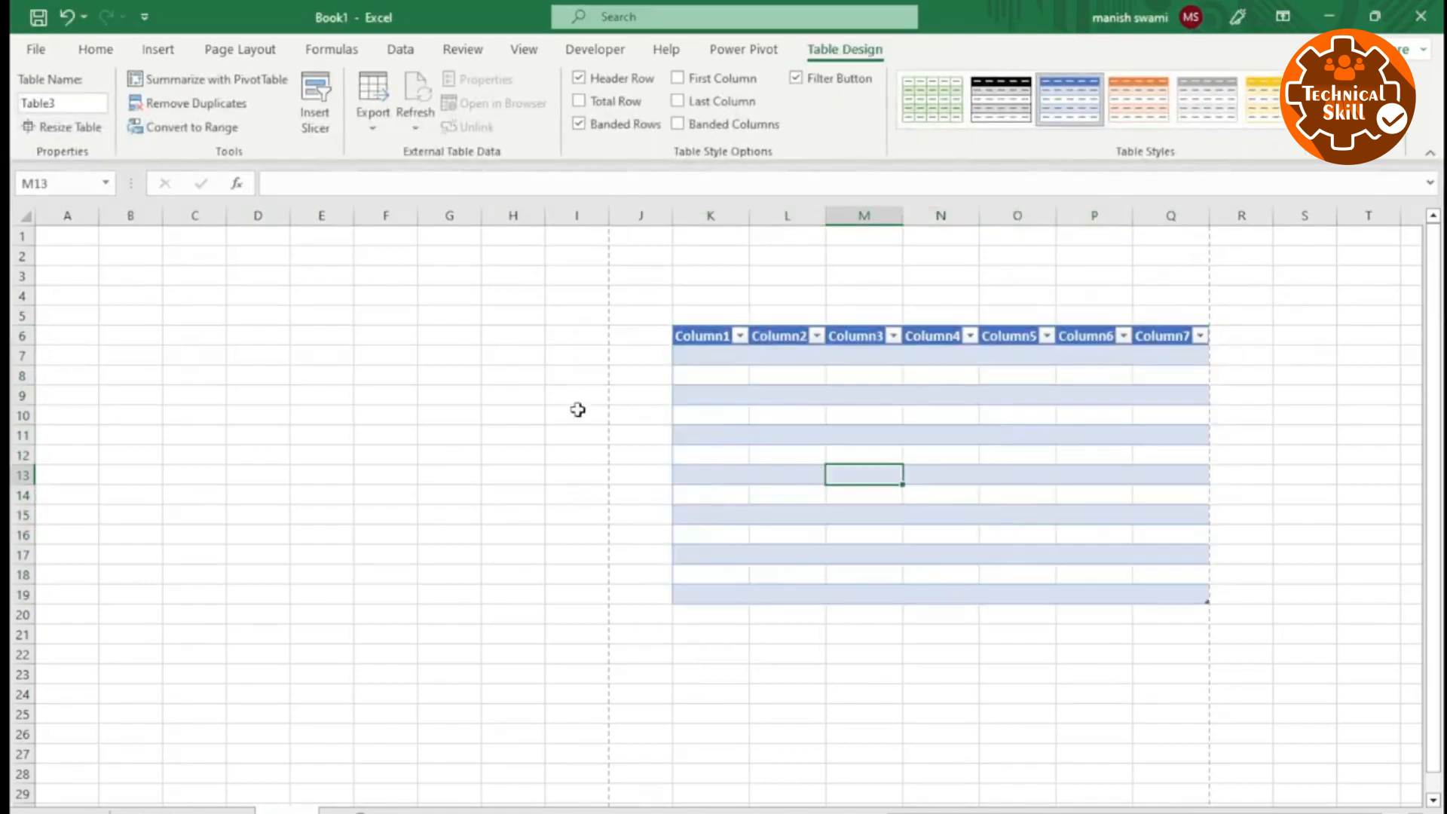
pyautogui.click(827, 508)
pyautogui.click(832, 419)
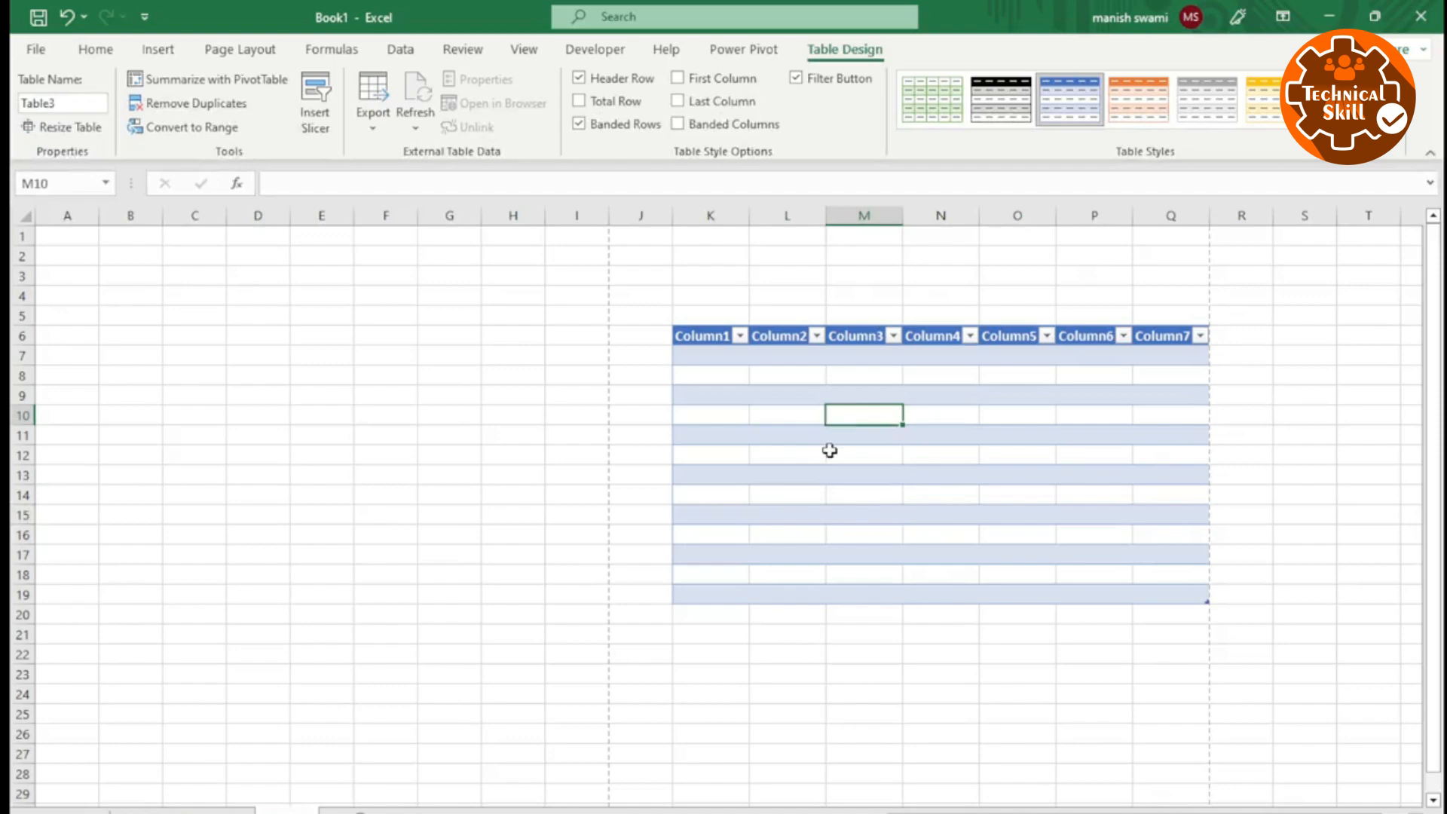
# With a cell of the new table selected, choose Print Selected Table in the print settings.
pyautogui.hotkey('ctrl', 'p')
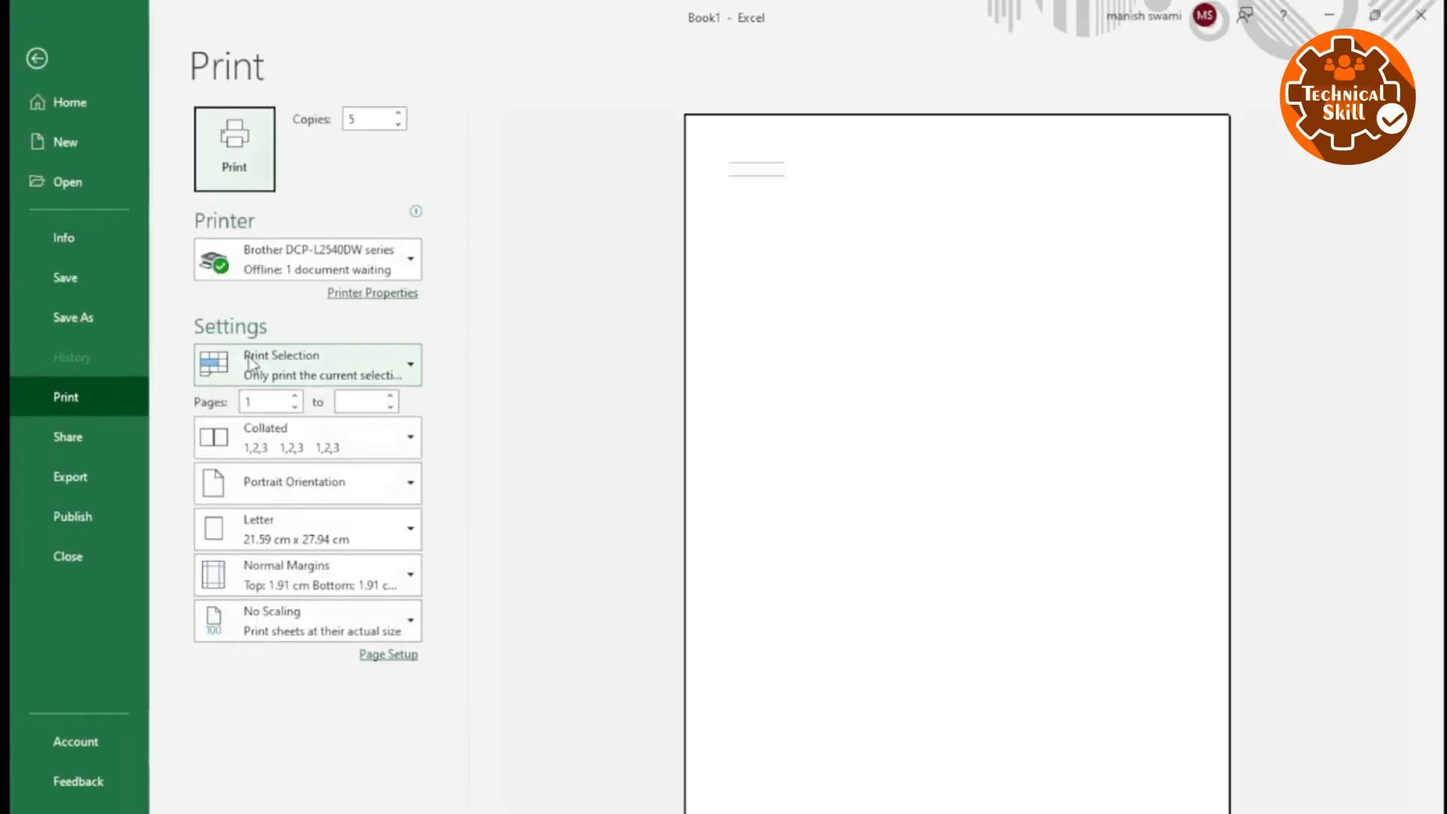
pyautogui.click(287, 366)
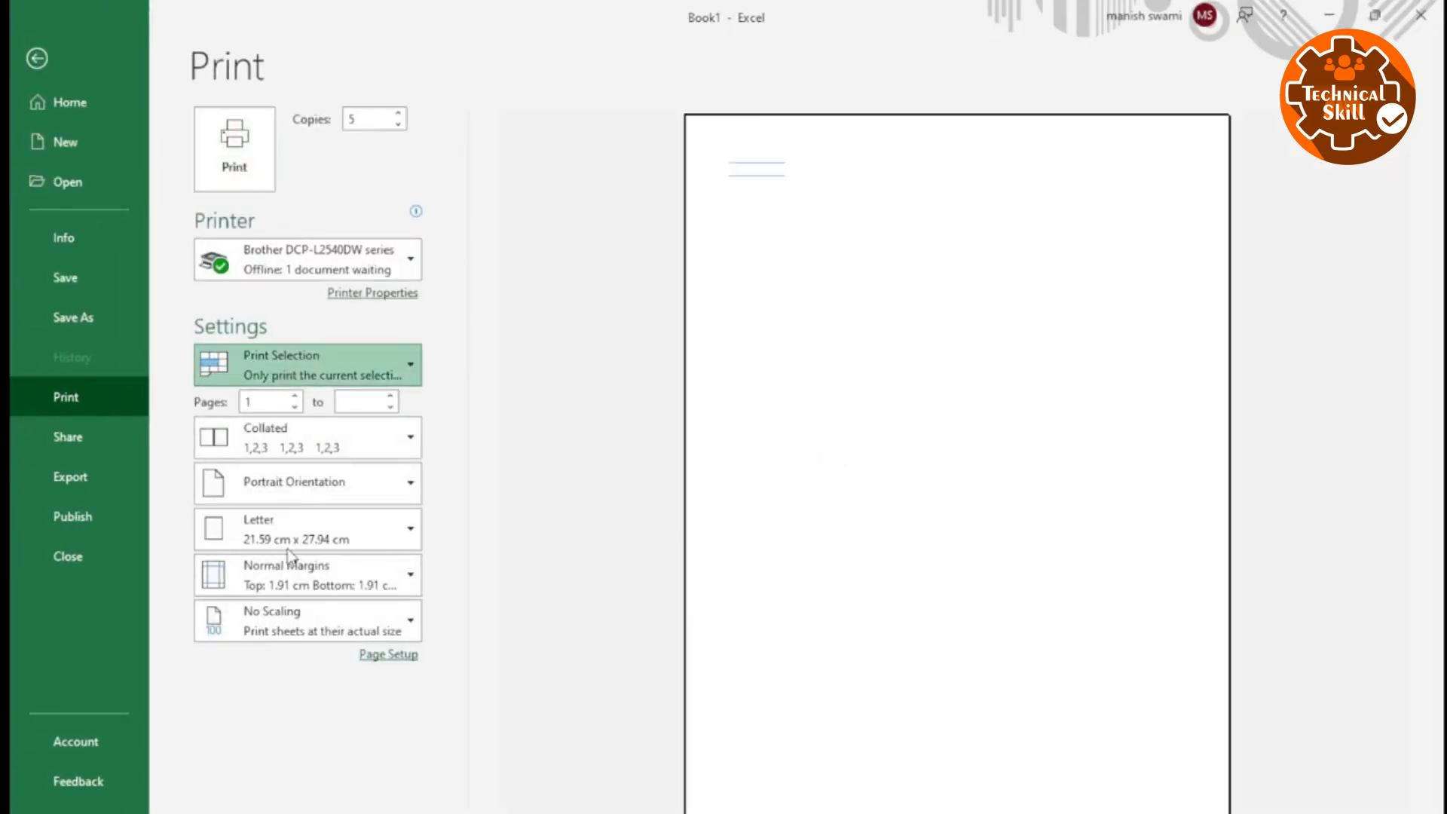
pyautogui.click(322, 565)
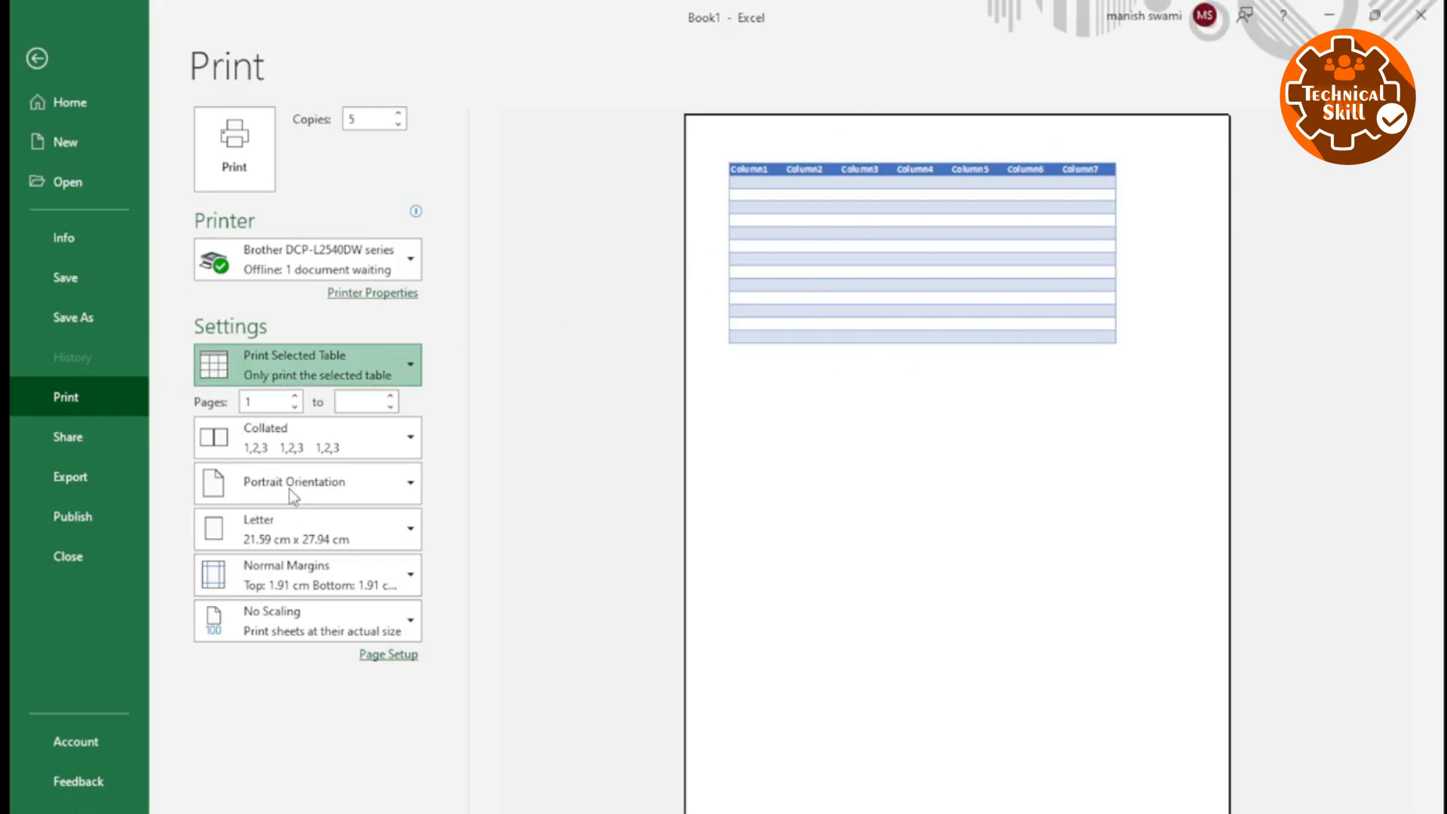
# Change the print range to Print Active Sheets, check the preview pages, and return to the worksheet.
pyautogui.click(285, 419)
pyautogui.click(827, 401)
pyautogui.scroll(-1, 816, 469)
pyautogui.scroll(1, 817, 469)
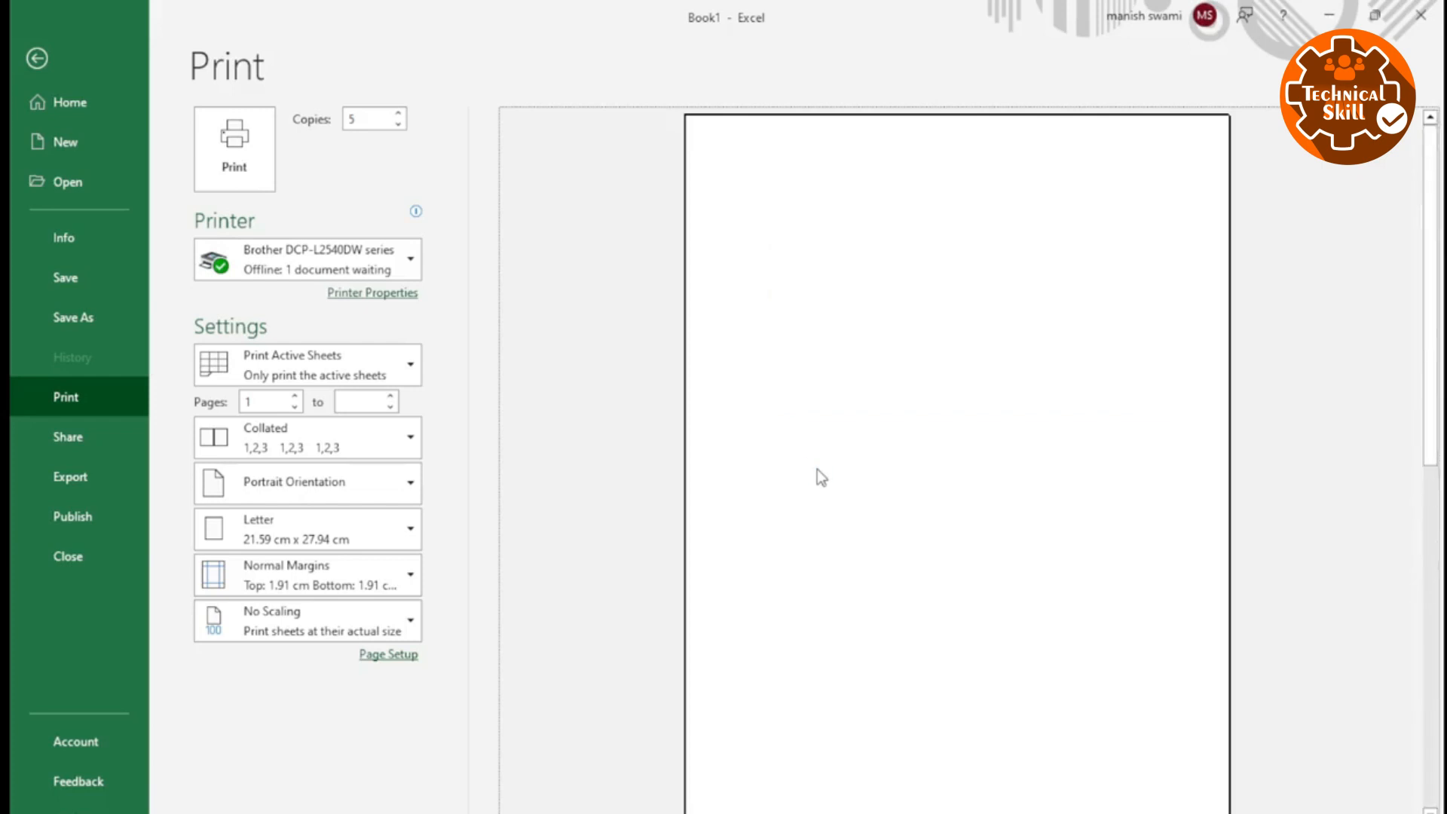
pyautogui.scroll(-1, 739, 520)
pyautogui.scroll(1, 743, 506)
pyautogui.press('Escape')
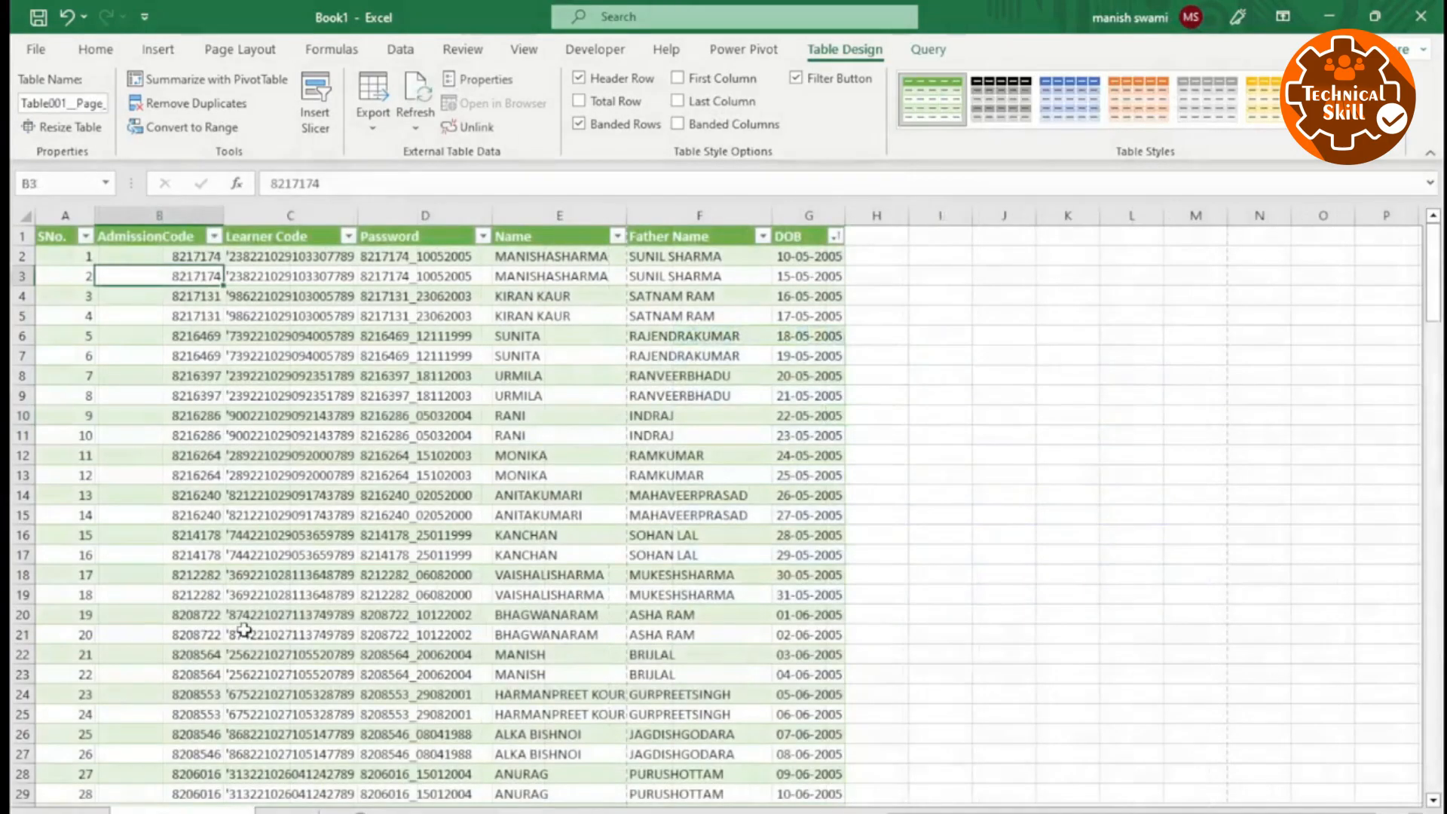
# Switch to the sheet with the green learner table, bring up its print settings, and look through the preview pages.
pyautogui.click(245, 633)
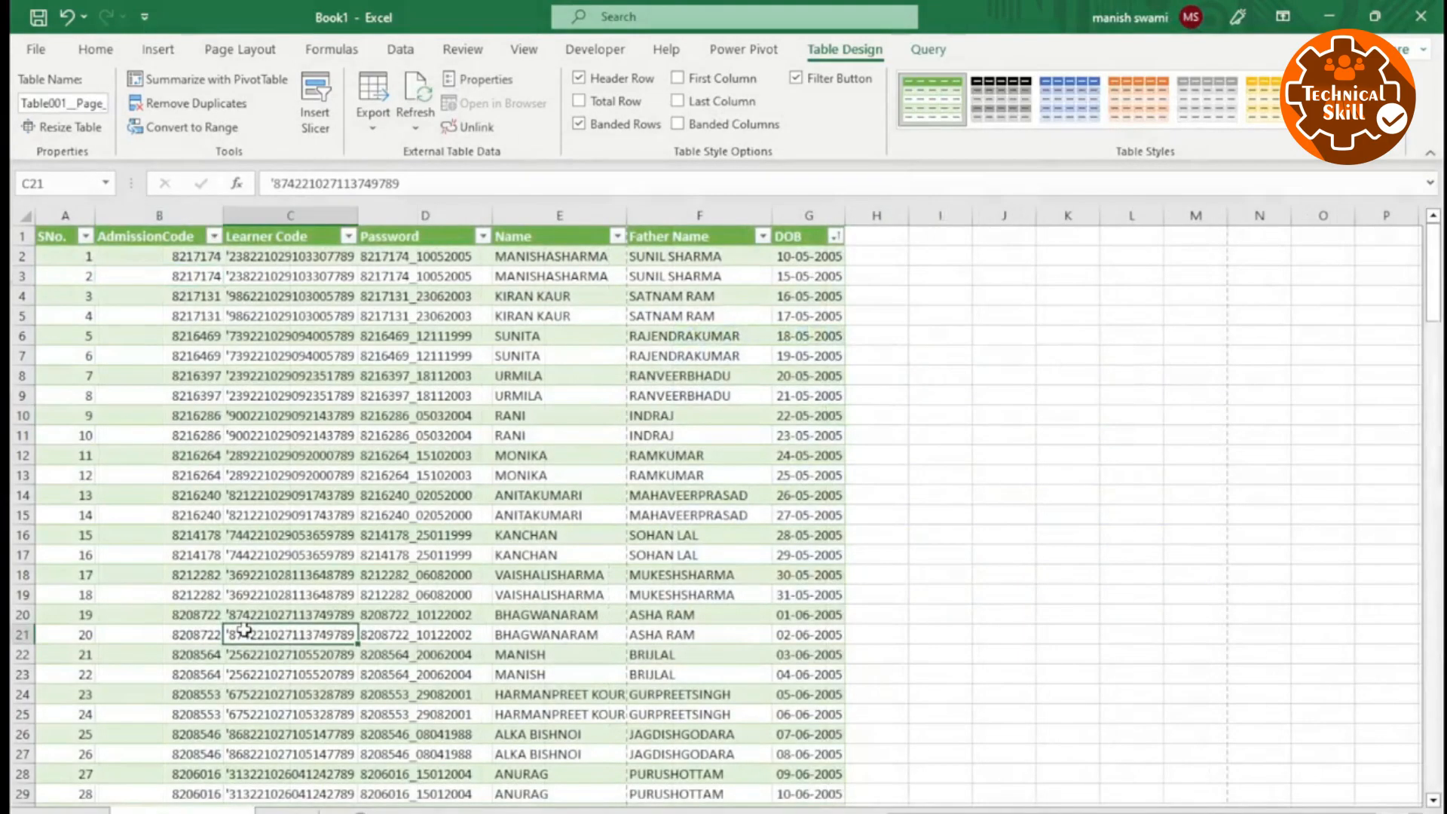
pyautogui.hotkey('ctrl', 'p')
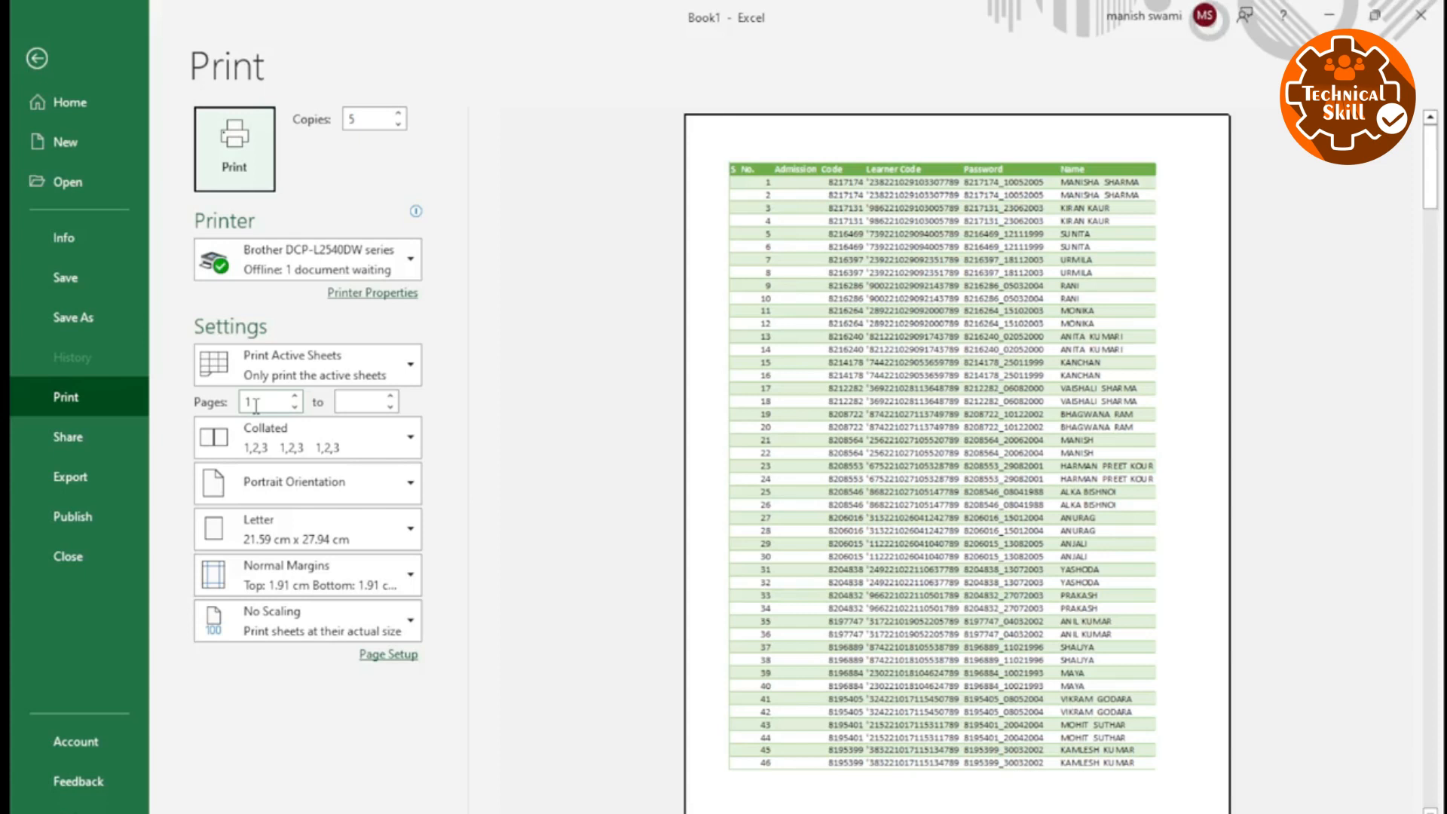
pyautogui.doubleClick(257, 405)
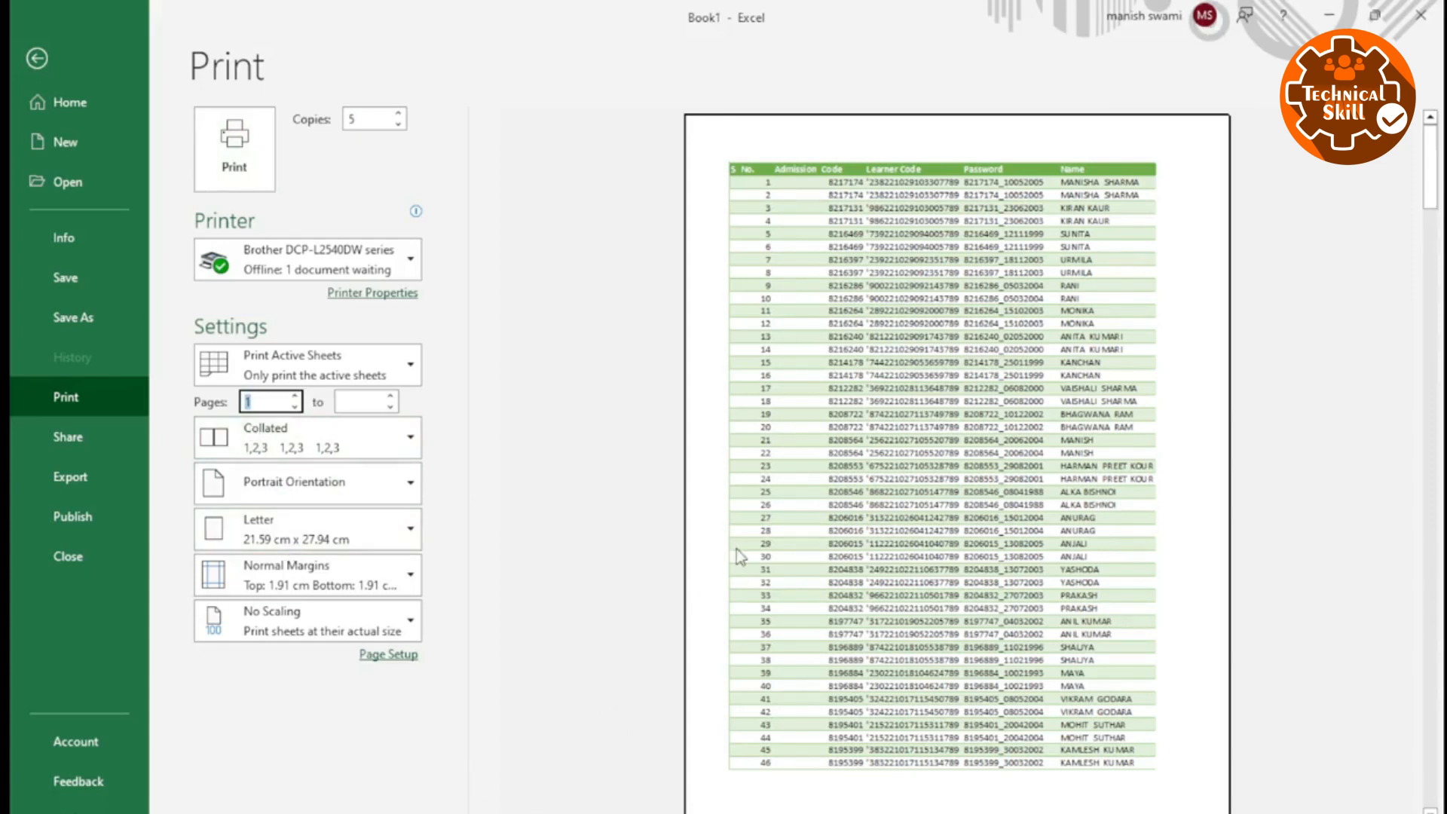
pyautogui.scroll(-3, 753, 514)
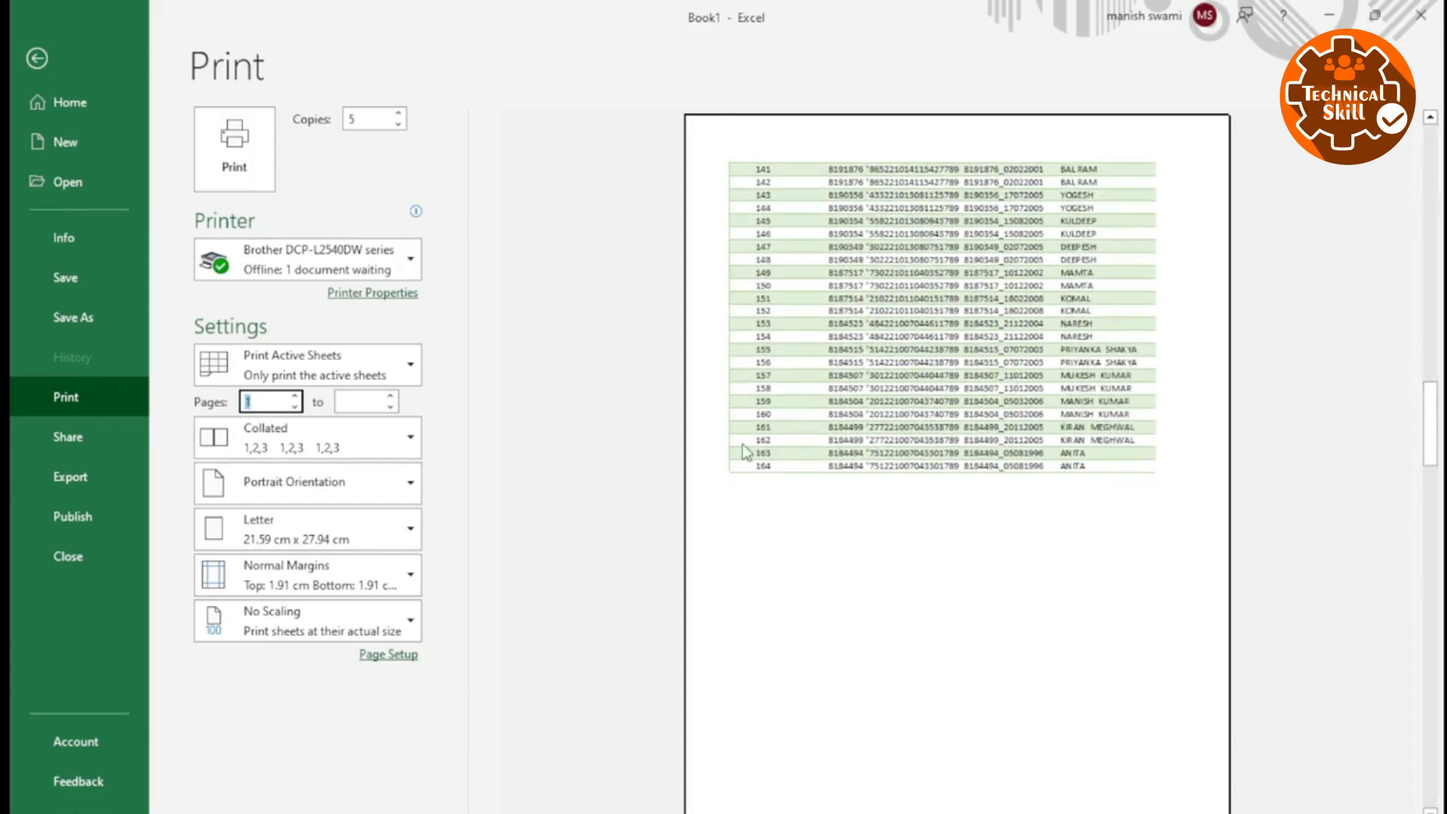
pyautogui.scroll(-1, 739, 544)
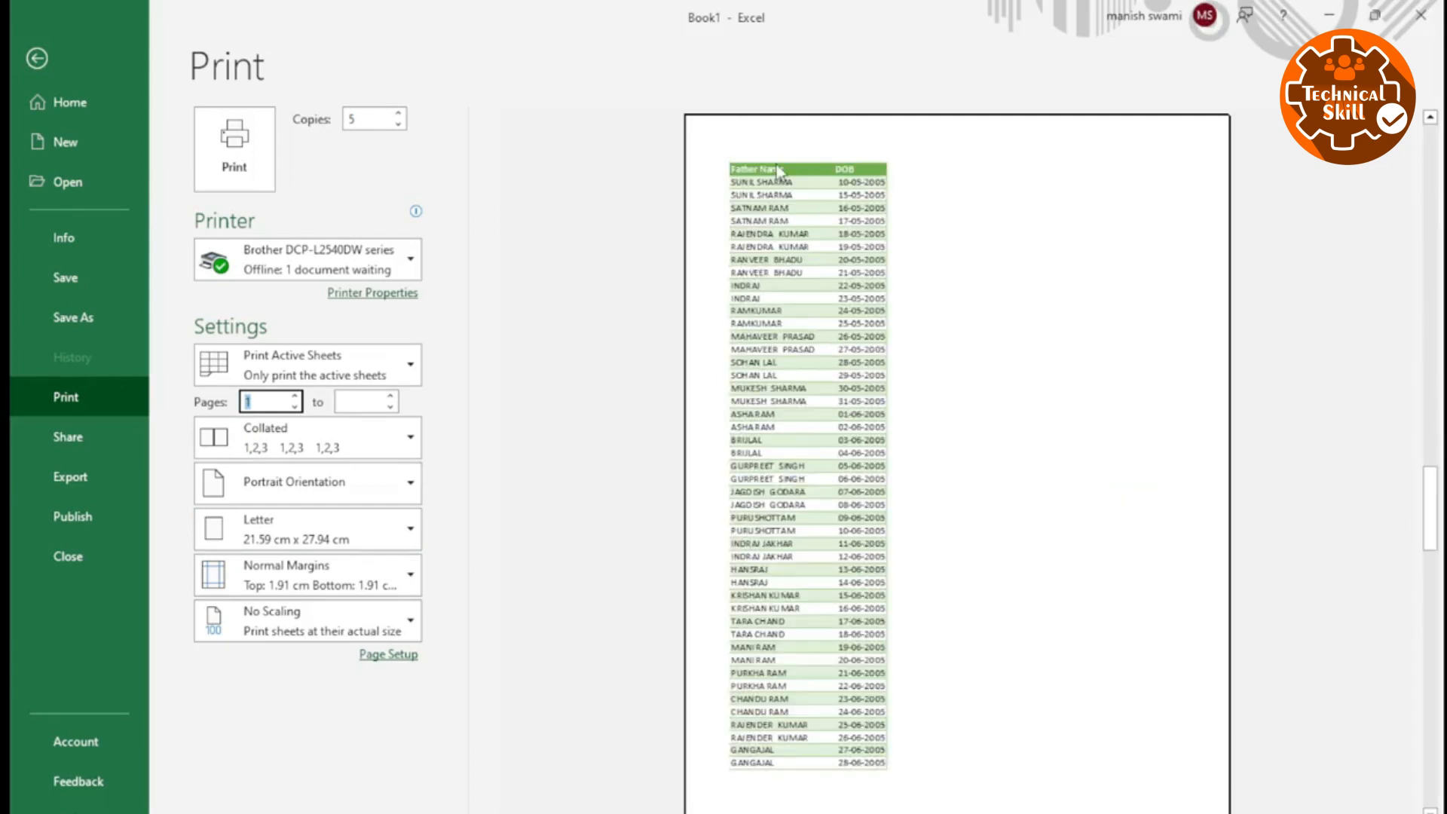
# Set the print page range to pages 1 to 4, and change it to page 4 only.
pyautogui.click(355, 403)
pyautogui.click(417, 405)
pyautogui.scroll(3, 741, 434)
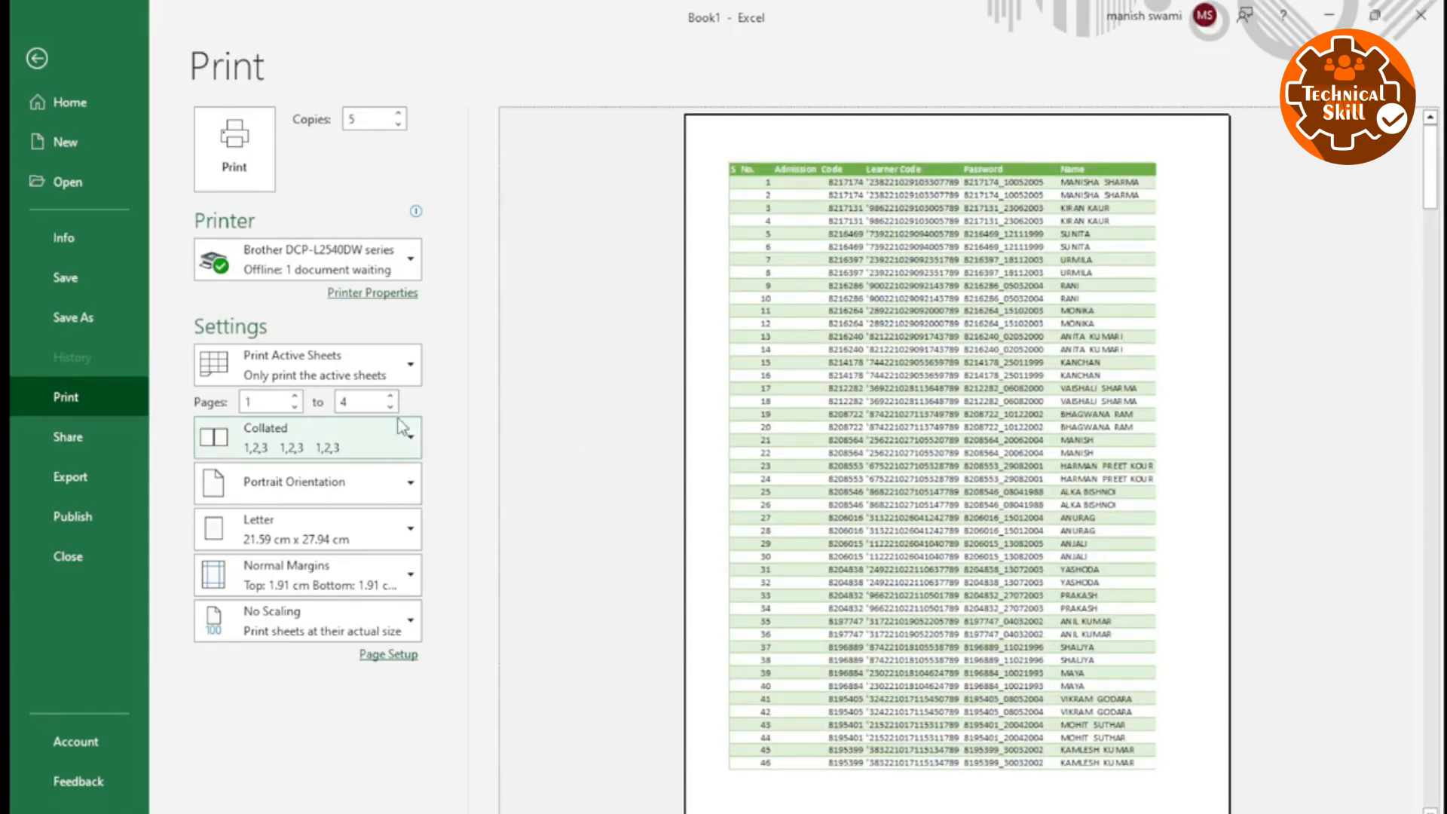
pyautogui.click(269, 400)
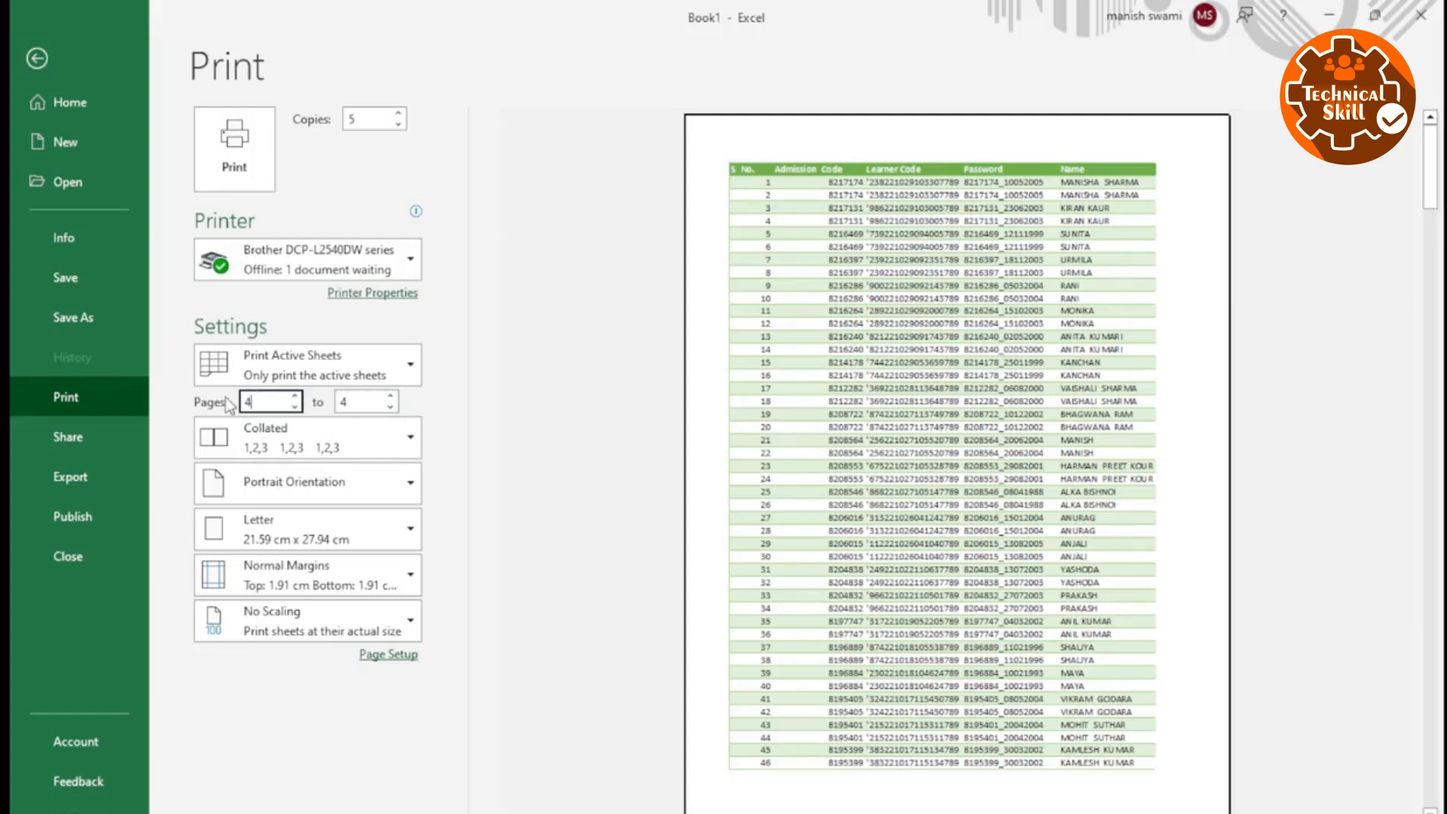
pyautogui.press('Tab')
pyautogui.click(436, 424)
# Reset the print page range to start at page 1 with the end page left empty.
pyautogui.click(249, 402)
pyautogui.write('1')
pyautogui.press('Tab')
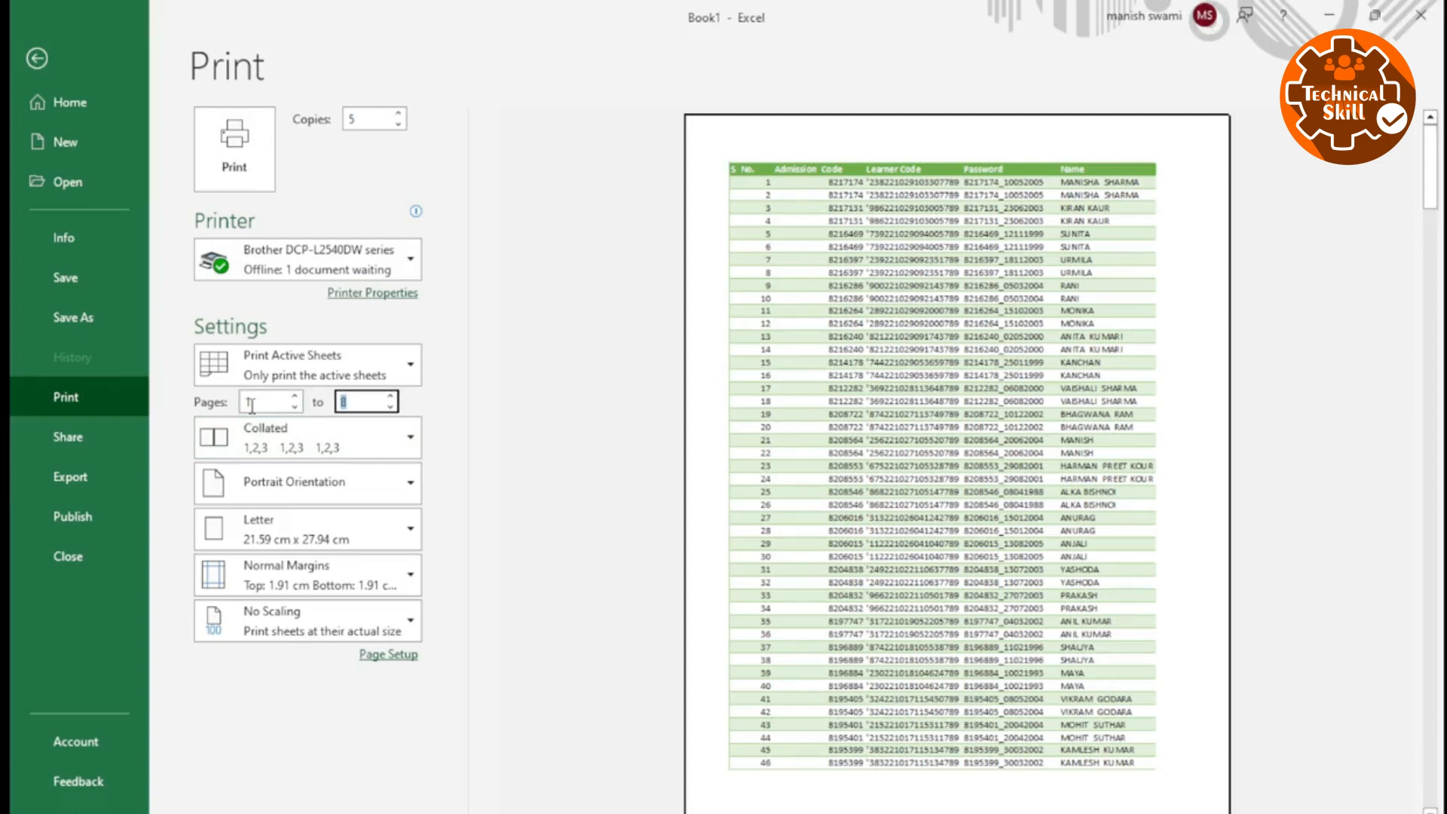
pyautogui.click(462, 468)
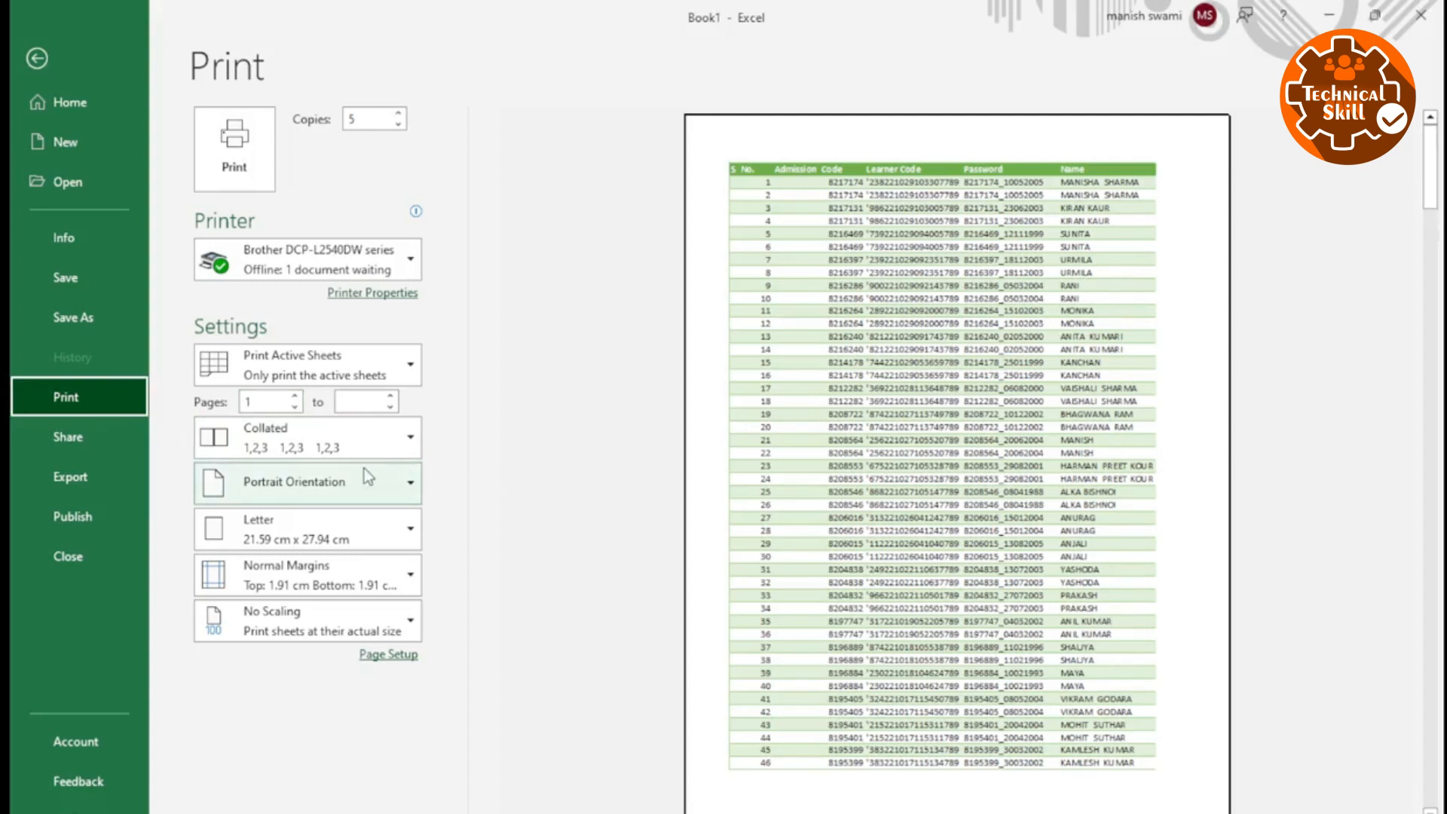
# Review the collation choices, switch the copies to Uncollated, and set them back to Collated.
pyautogui.click(333, 449)
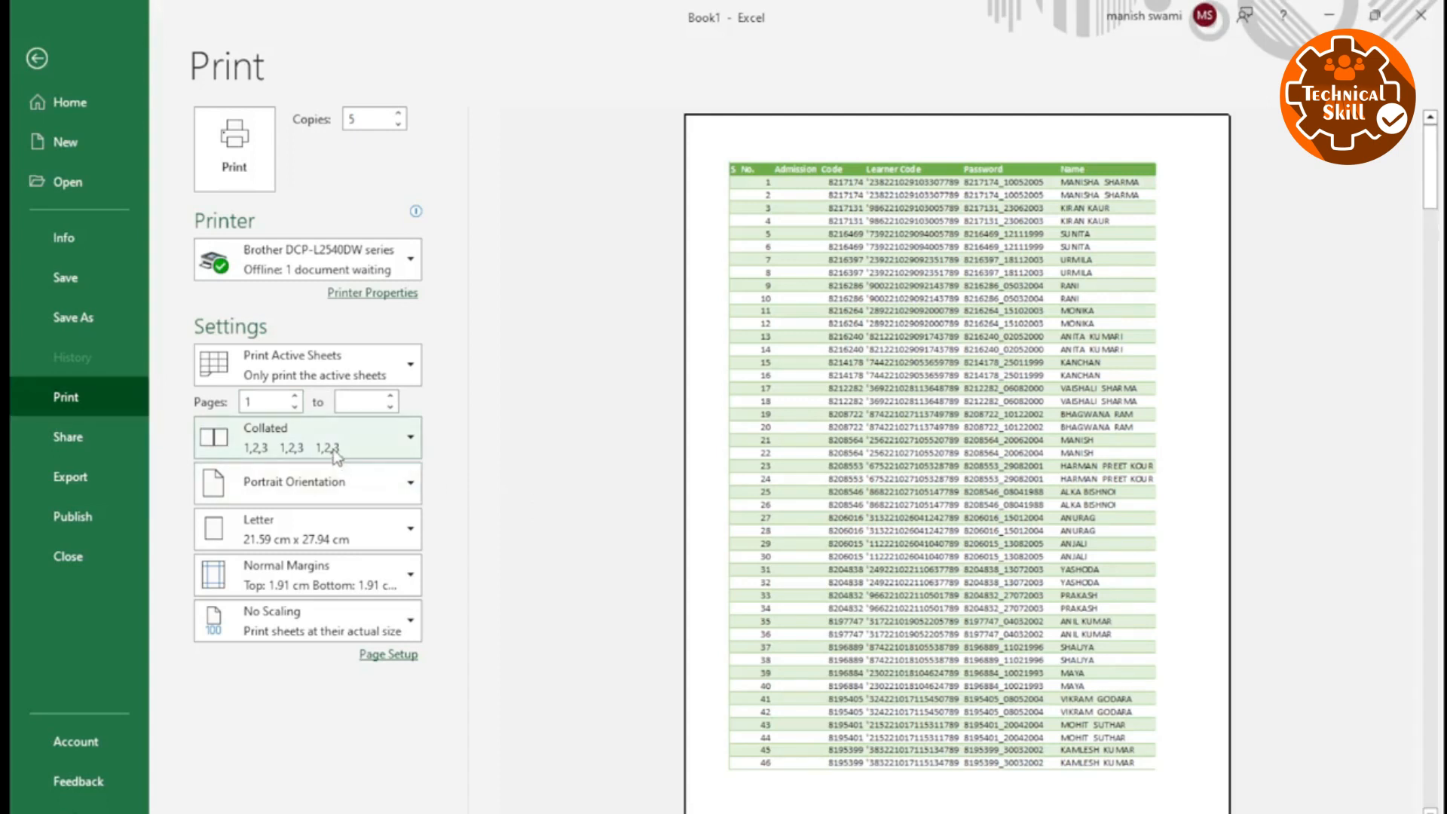
pyautogui.click(283, 496)
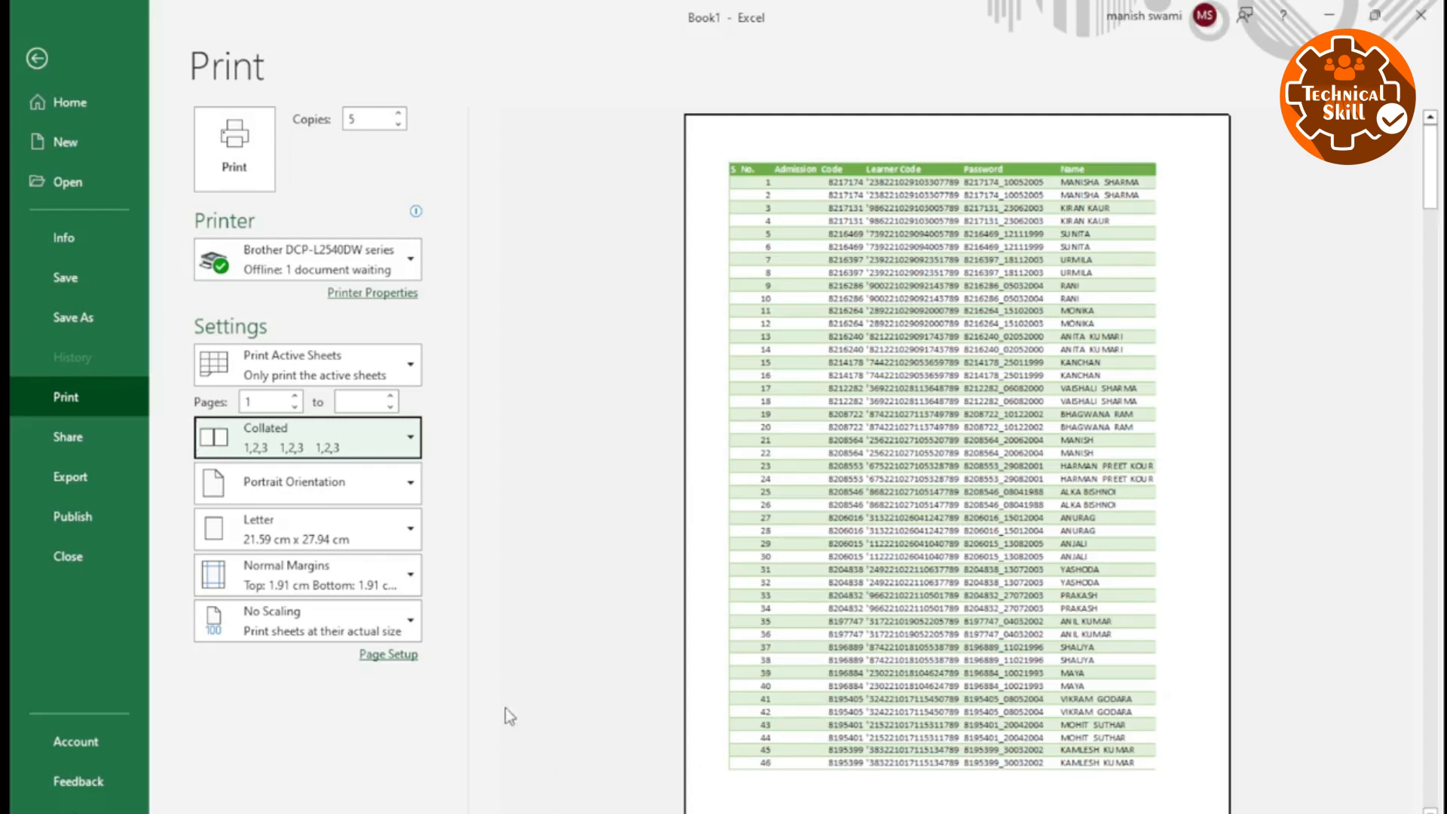
pyautogui.click(354, 424)
pyautogui.click(294, 540)
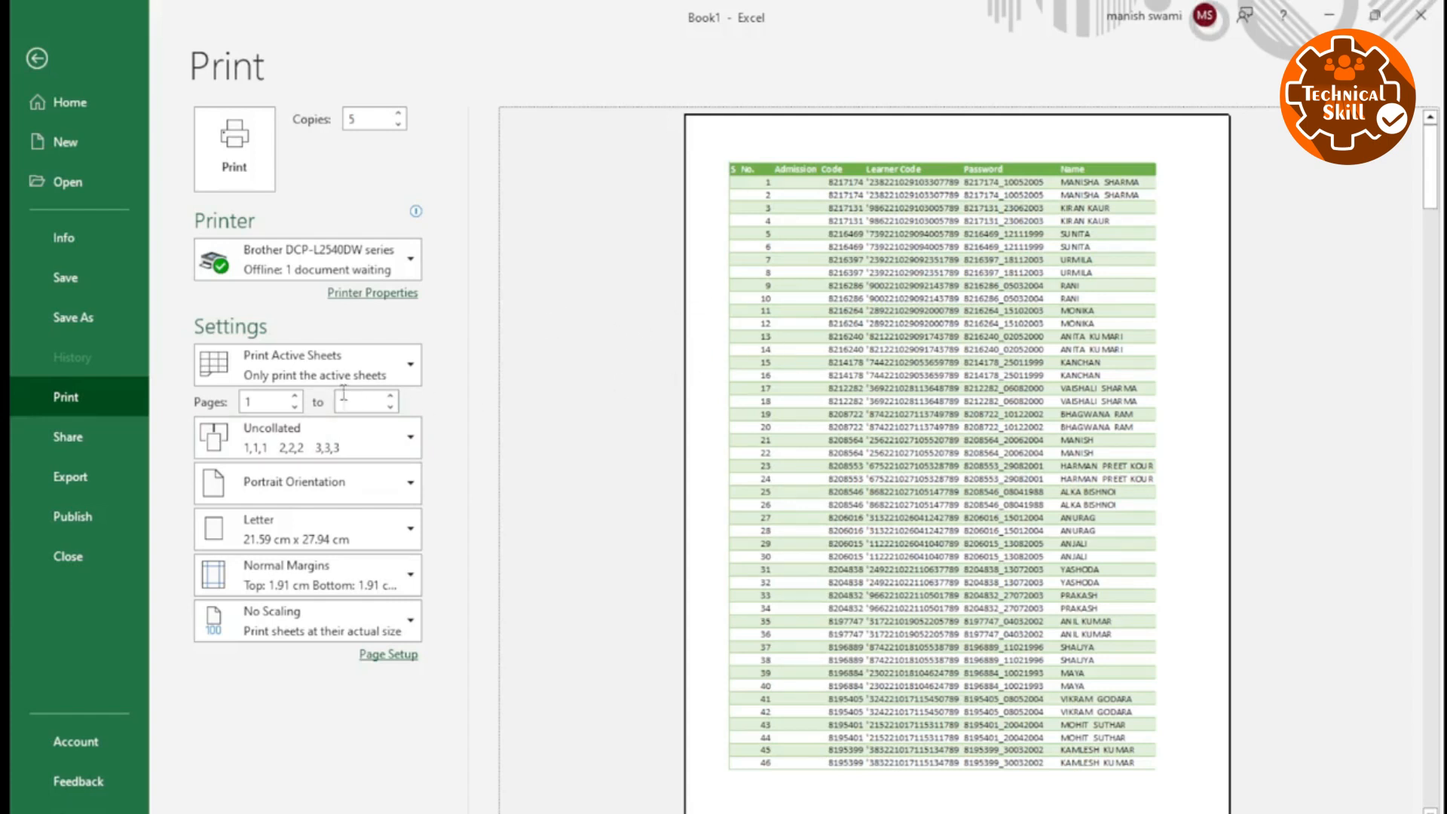
pyautogui.click(270, 455)
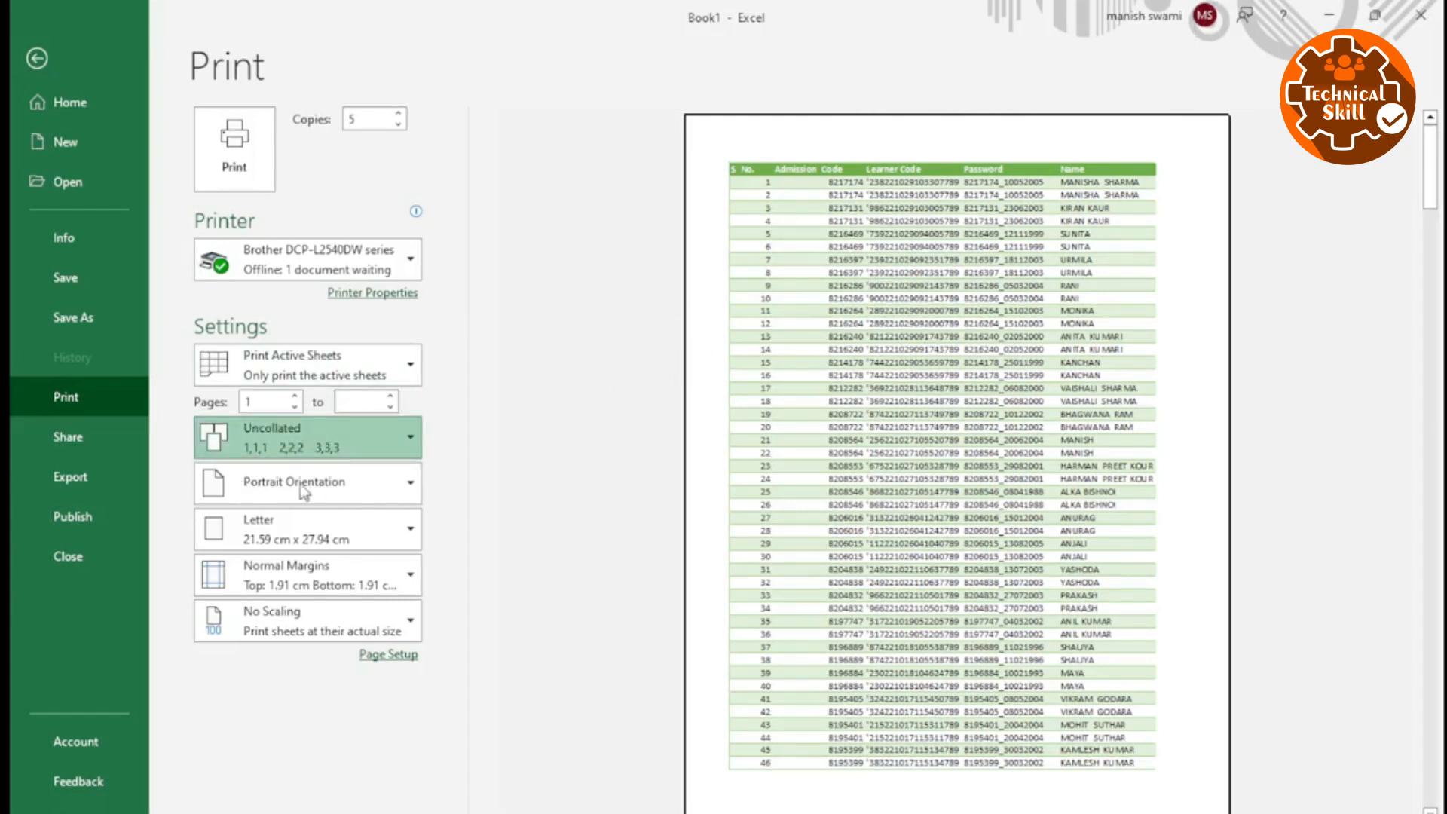
pyautogui.click(336, 492)
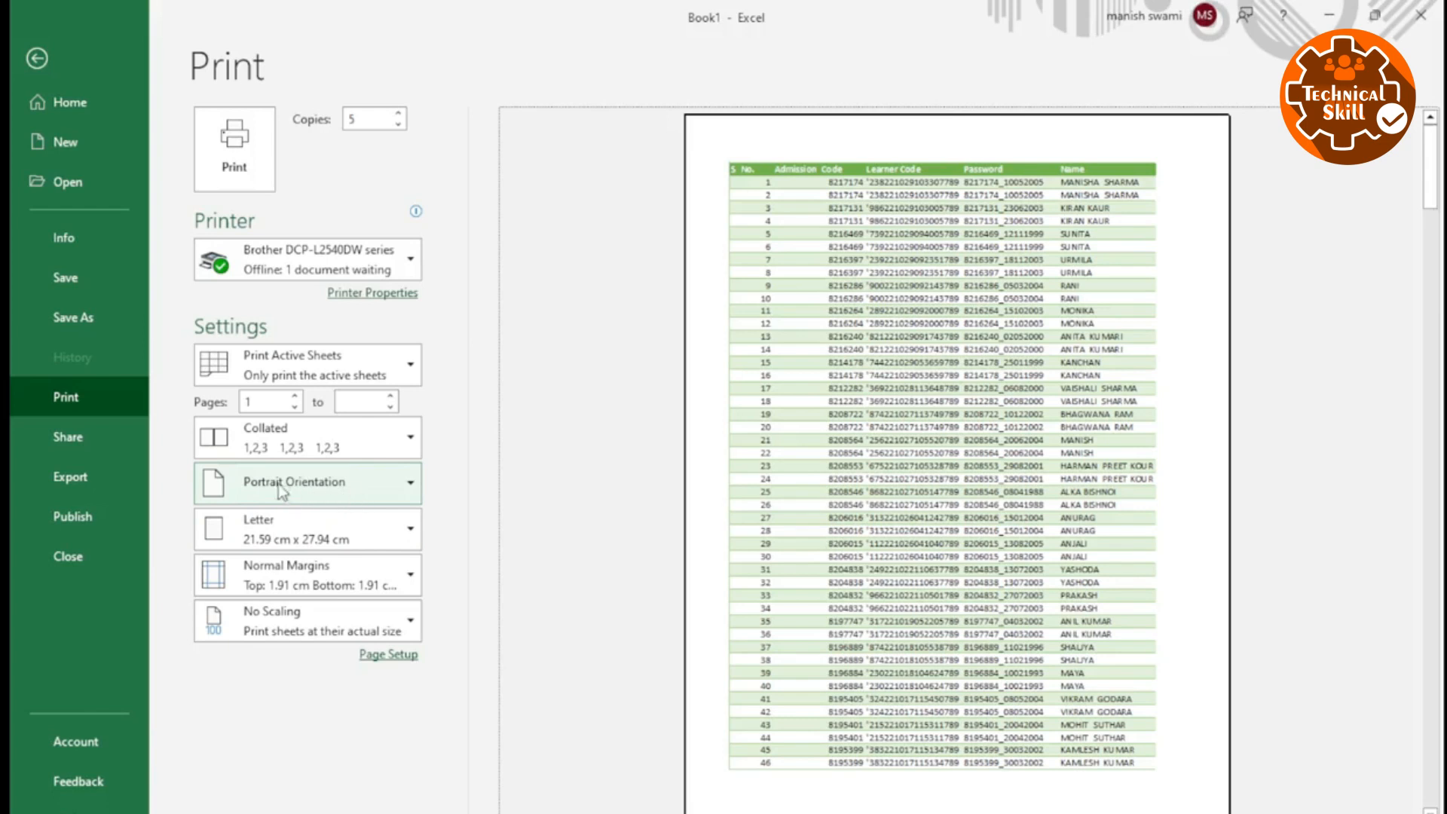
# Switch the page orientation to Landscape Orientation and restore Portrait Orientation.
pyautogui.click(301, 489)
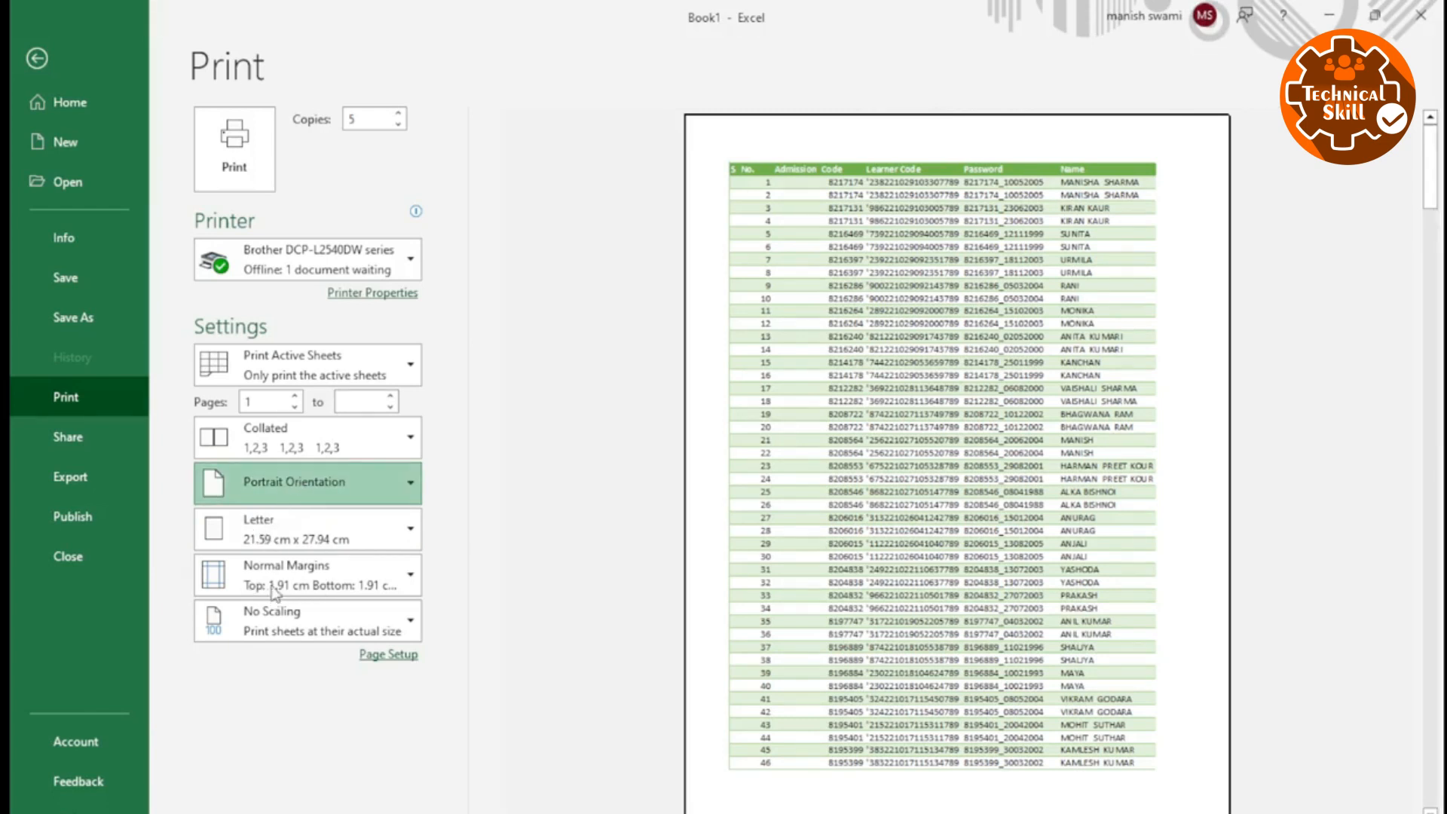
pyautogui.click(513, 413)
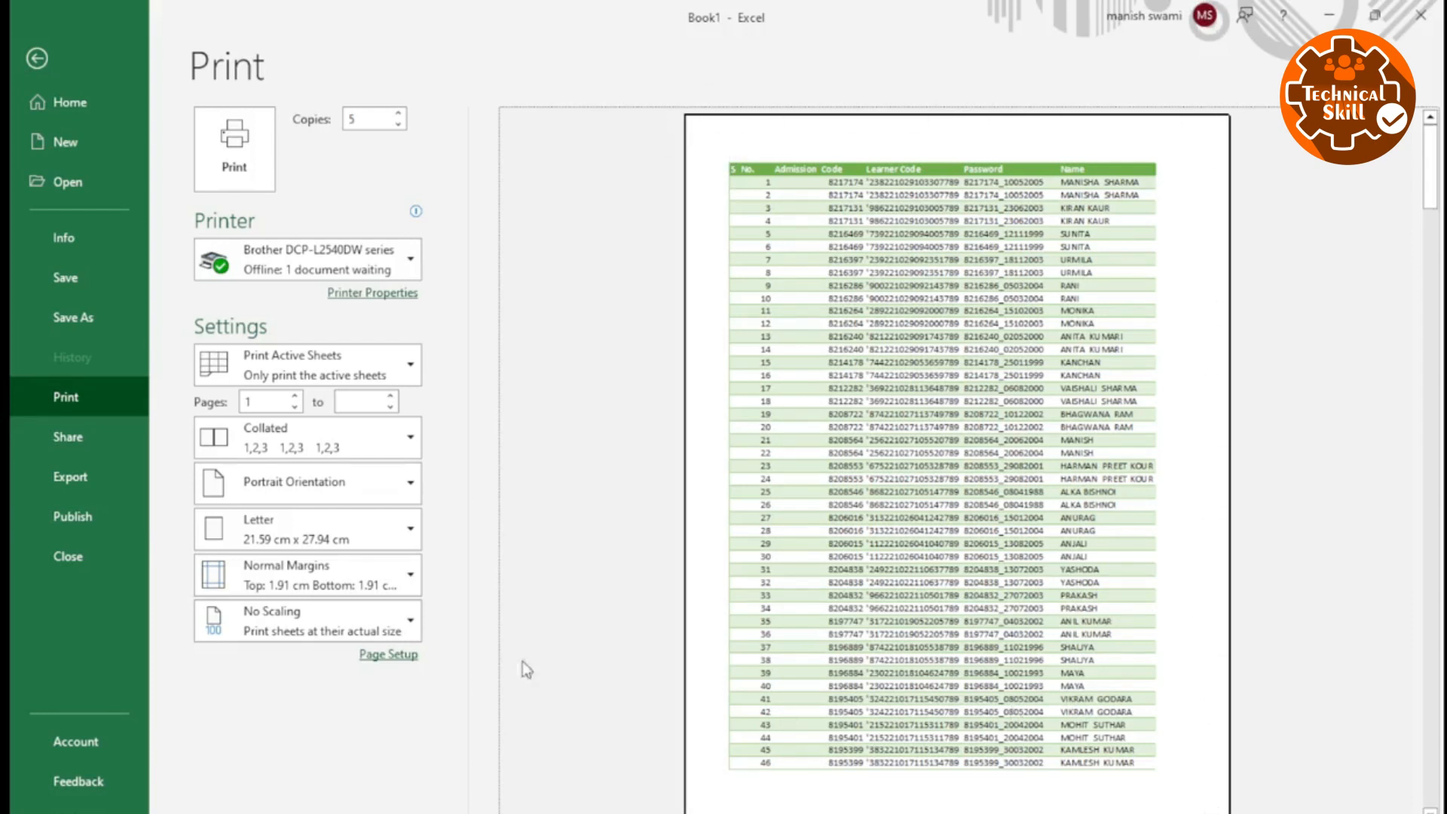
pyautogui.click(283, 499)
pyautogui.click(273, 576)
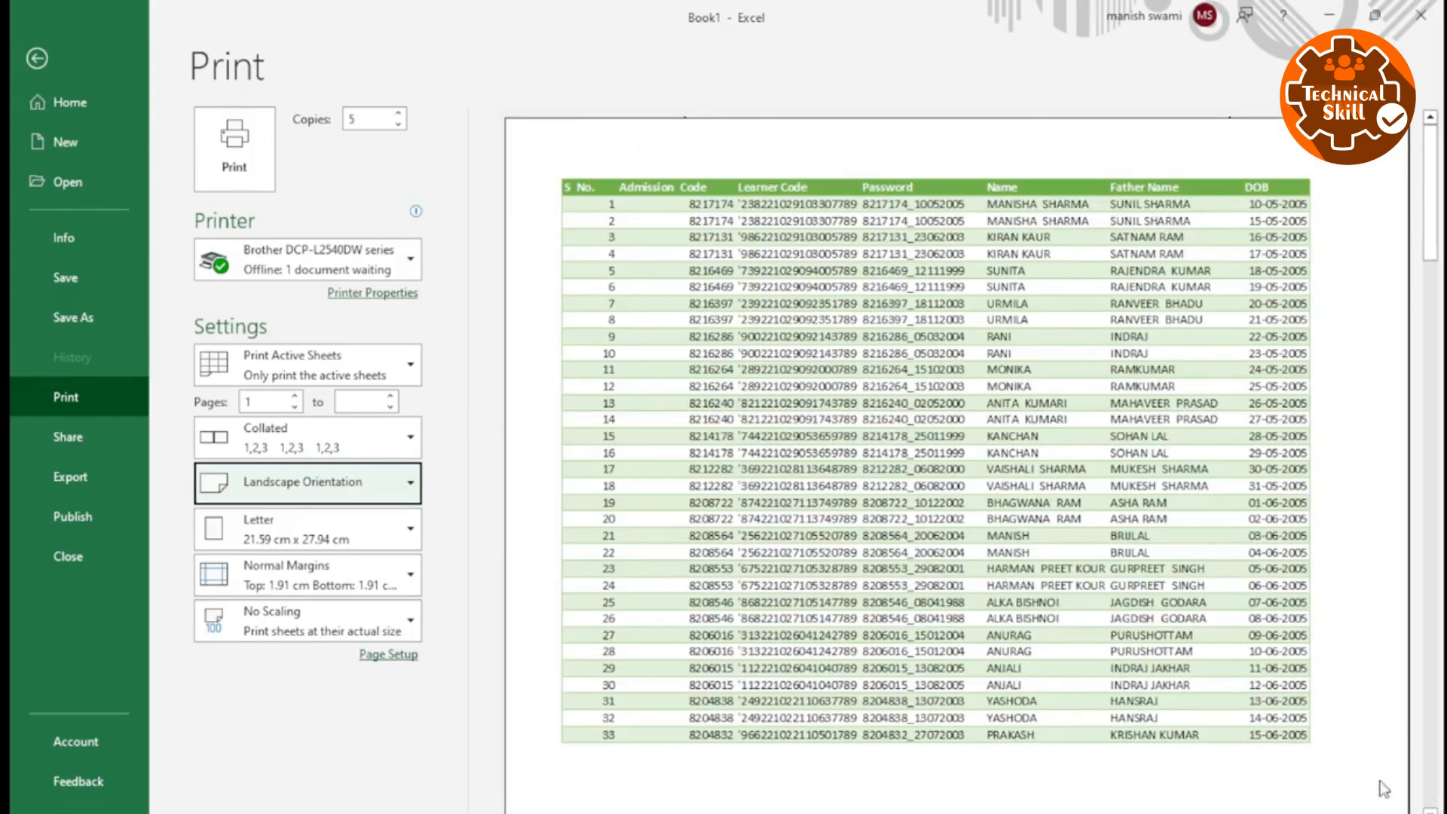
pyautogui.click(370, 492)
pyautogui.click(302, 533)
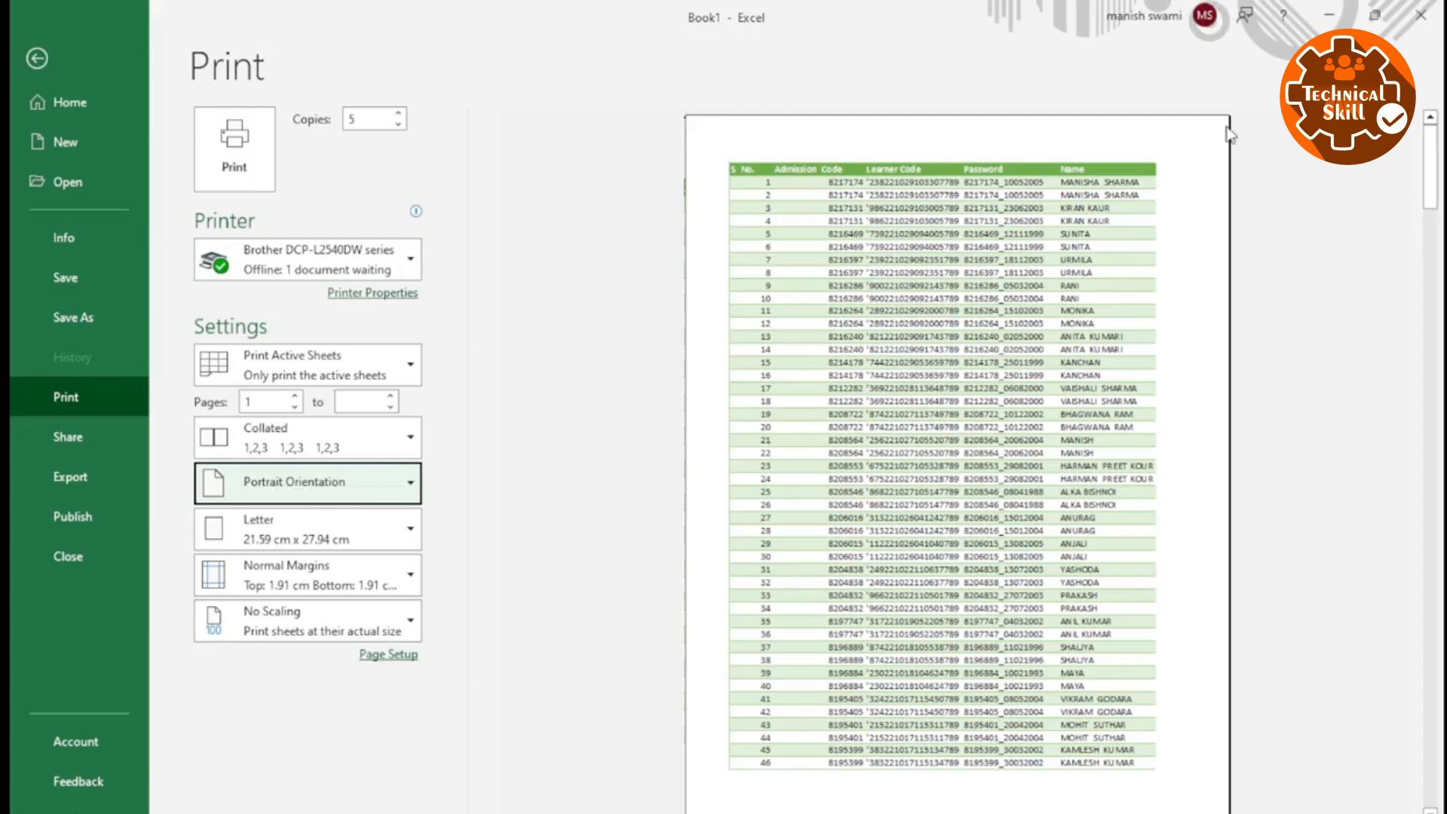
# Compare the landscape and portrait previews two more times, ending on Portrait Orientation.
pyautogui.click(399, 487)
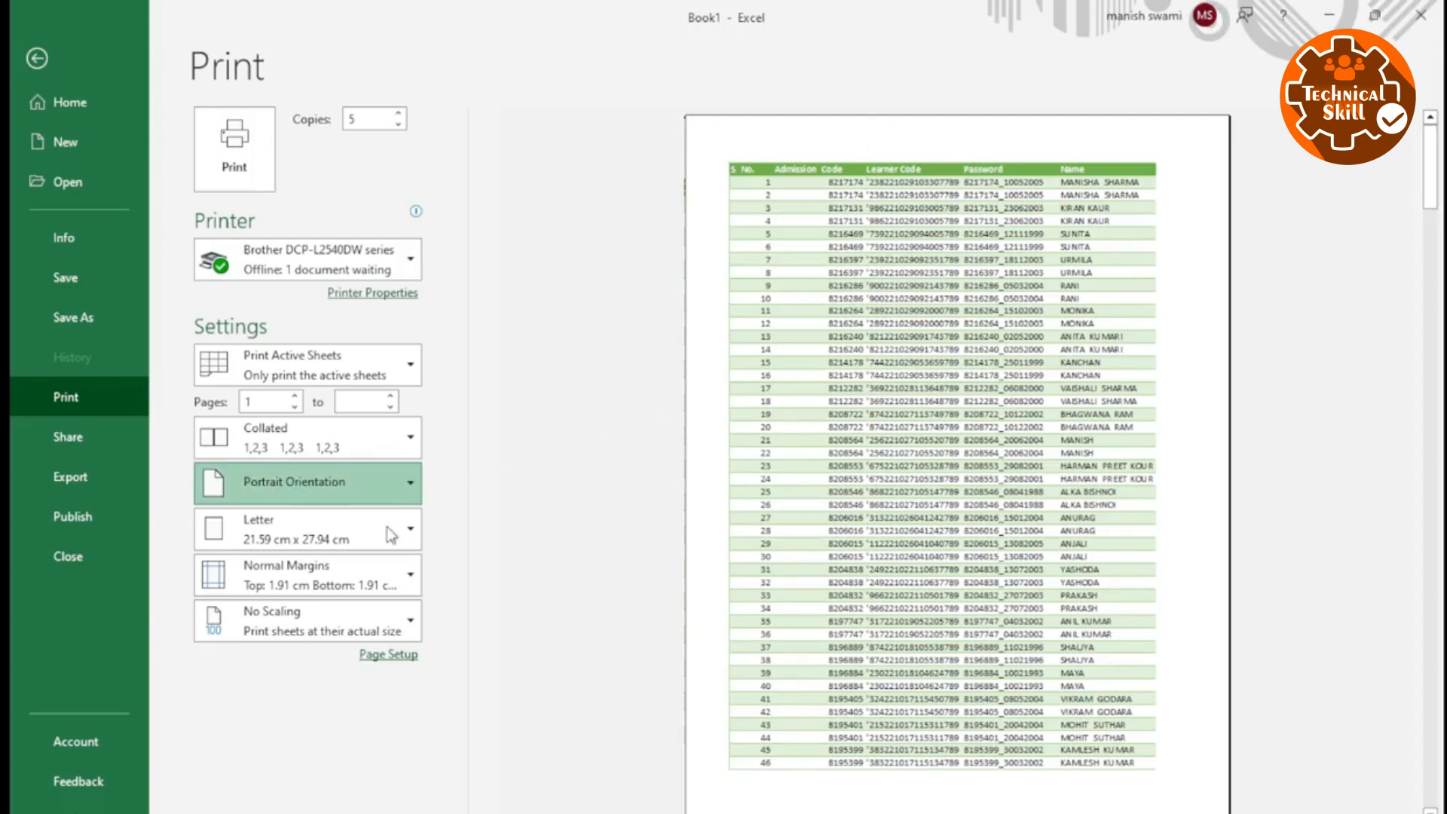
pyautogui.click(297, 584)
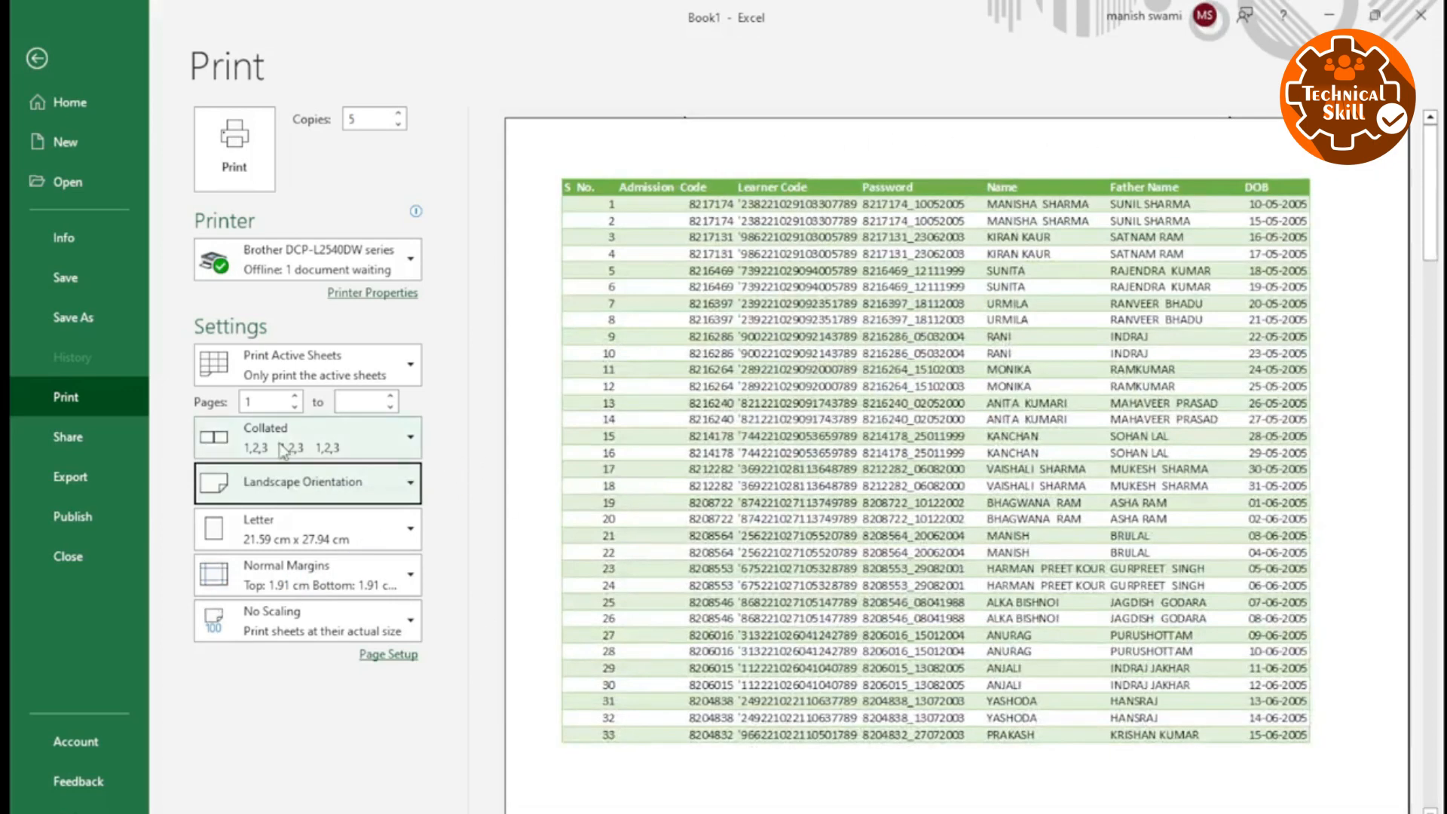
pyautogui.click(278, 542)
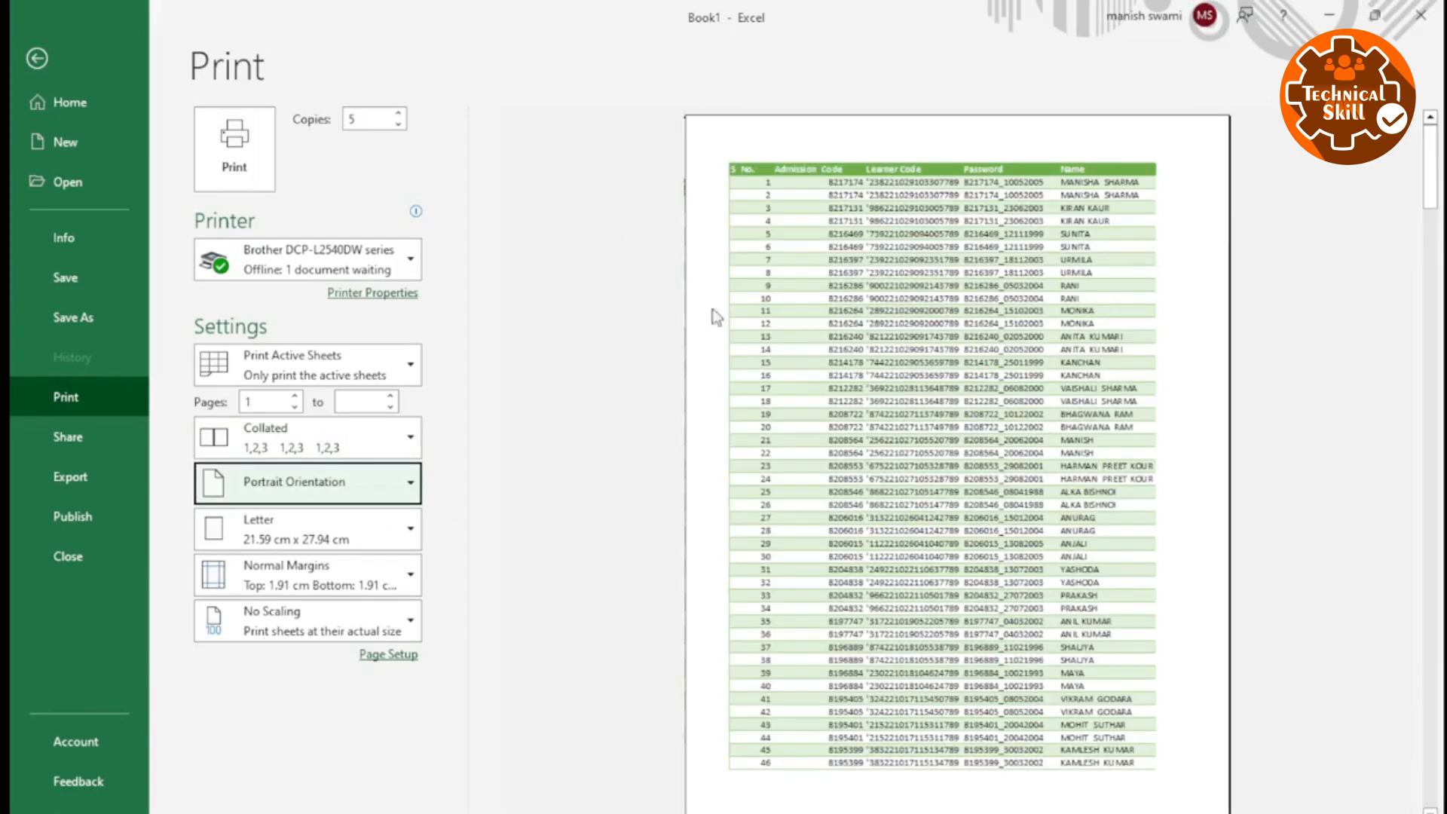
pyautogui.click(305, 477)
pyautogui.click(266, 573)
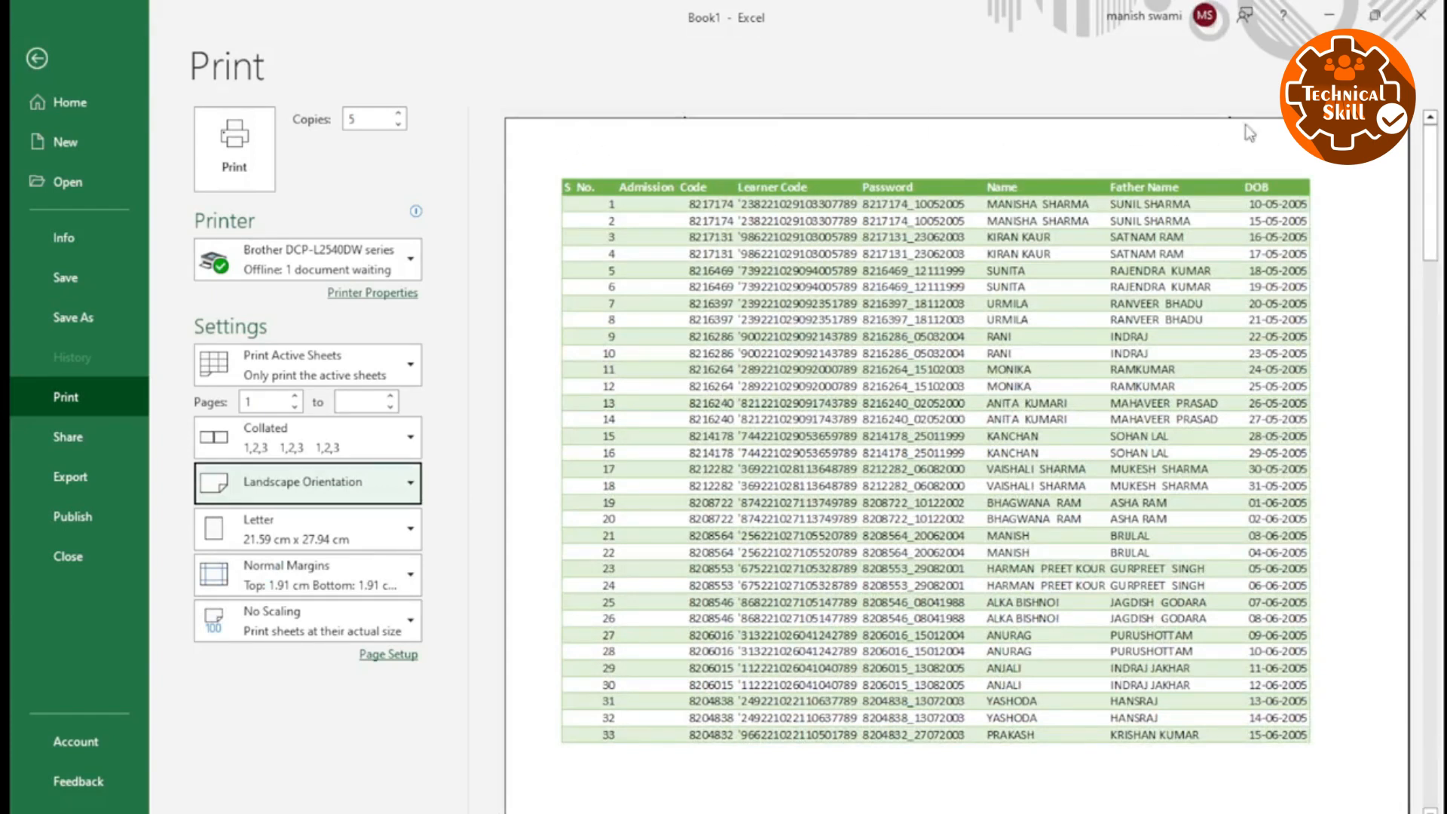
pyautogui.click(276, 489)
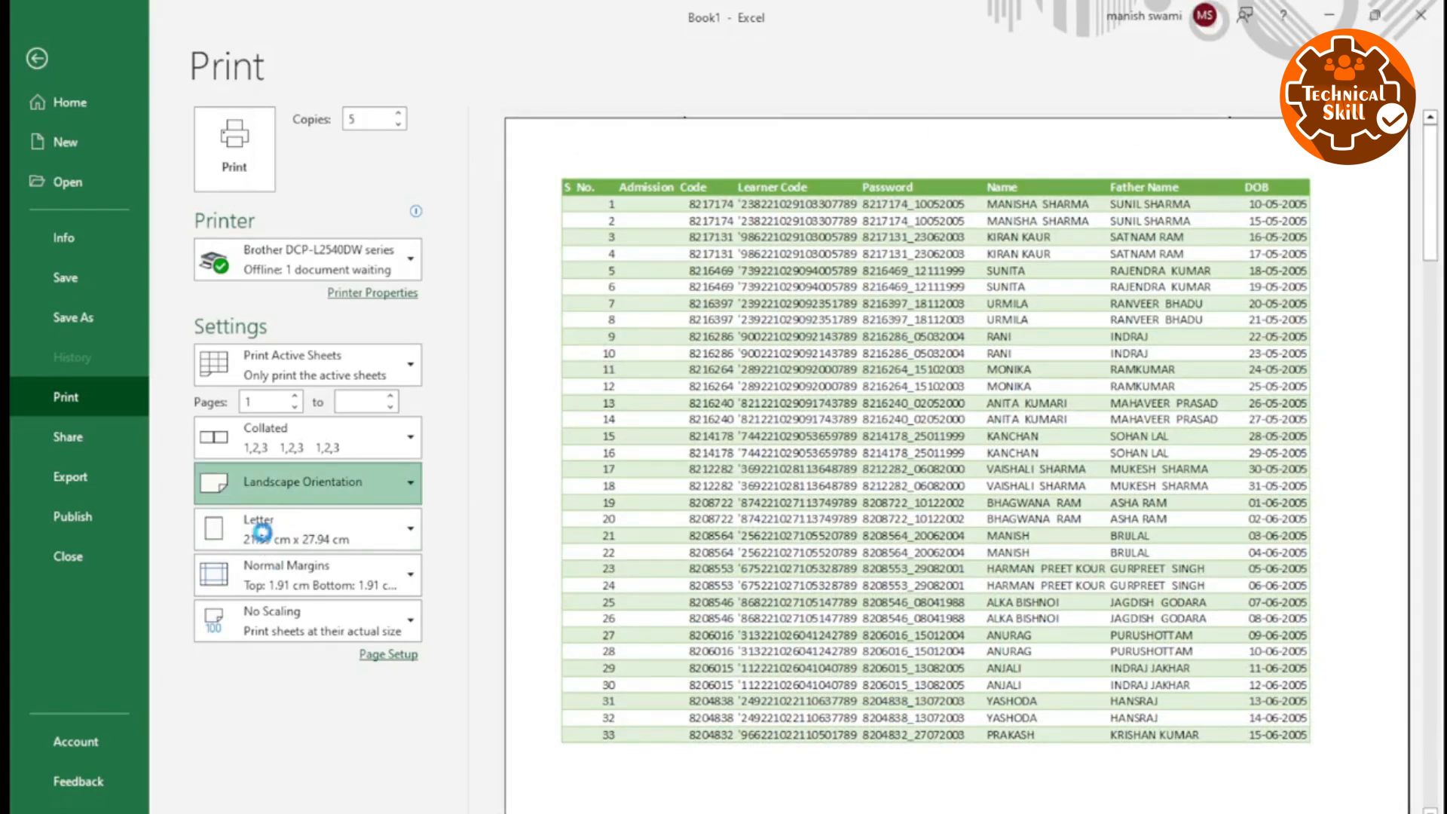
pyautogui.click(256, 526)
pyautogui.click(275, 488)
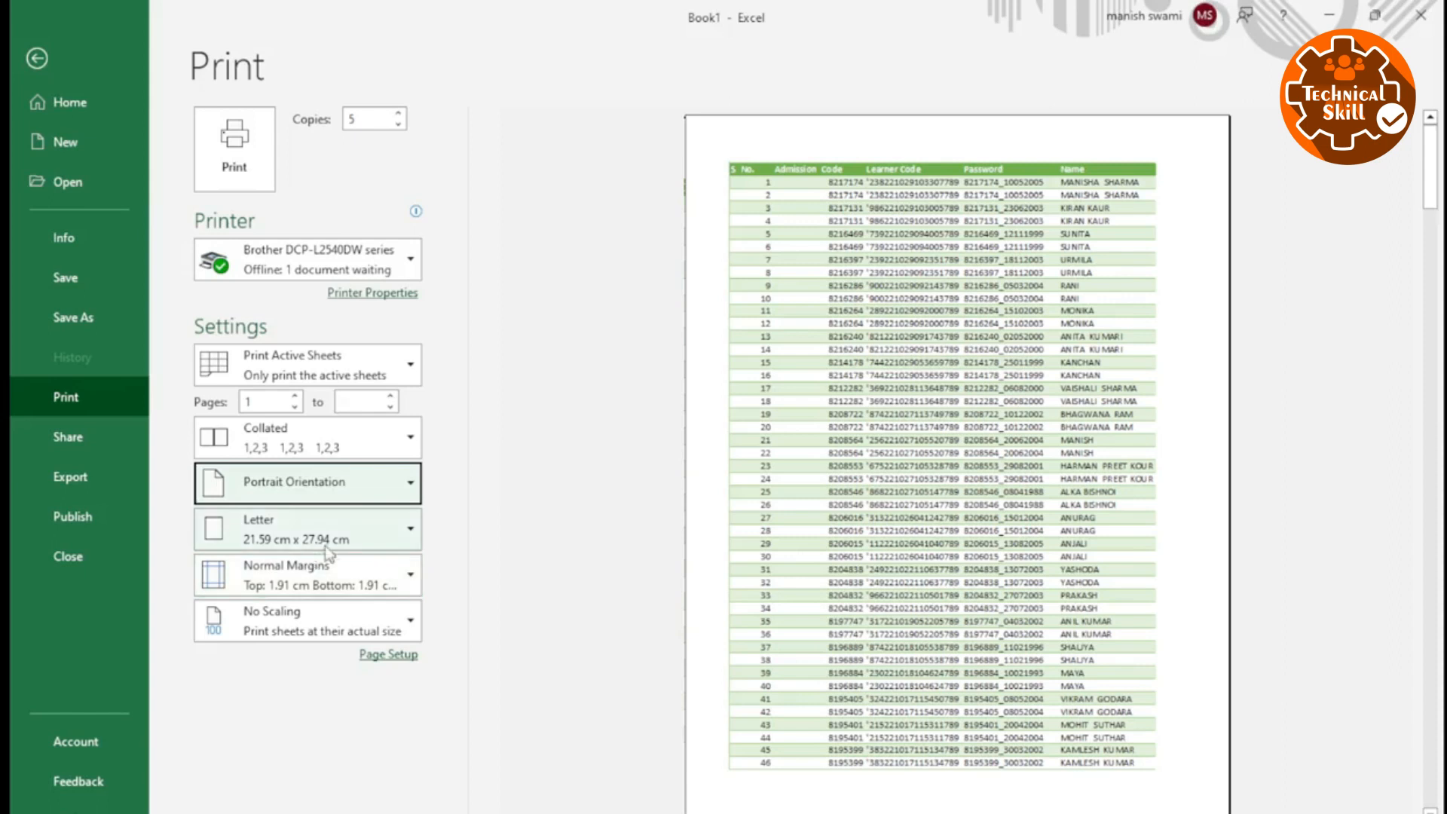
# Change the paper size from Letter to A4 and look through the preview pages.
pyautogui.click(278, 532)
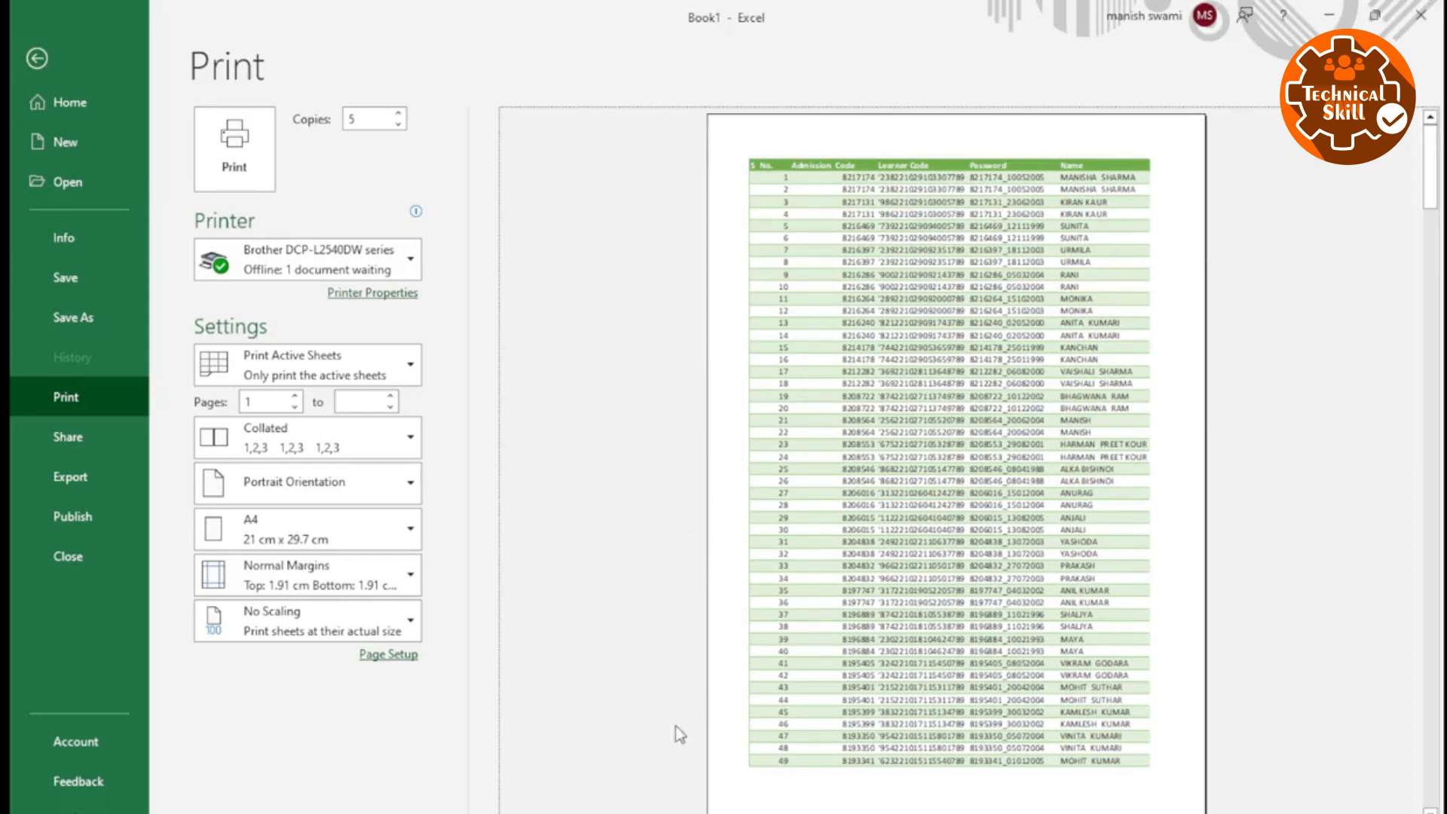
pyautogui.scroll(-3, 688, 676)
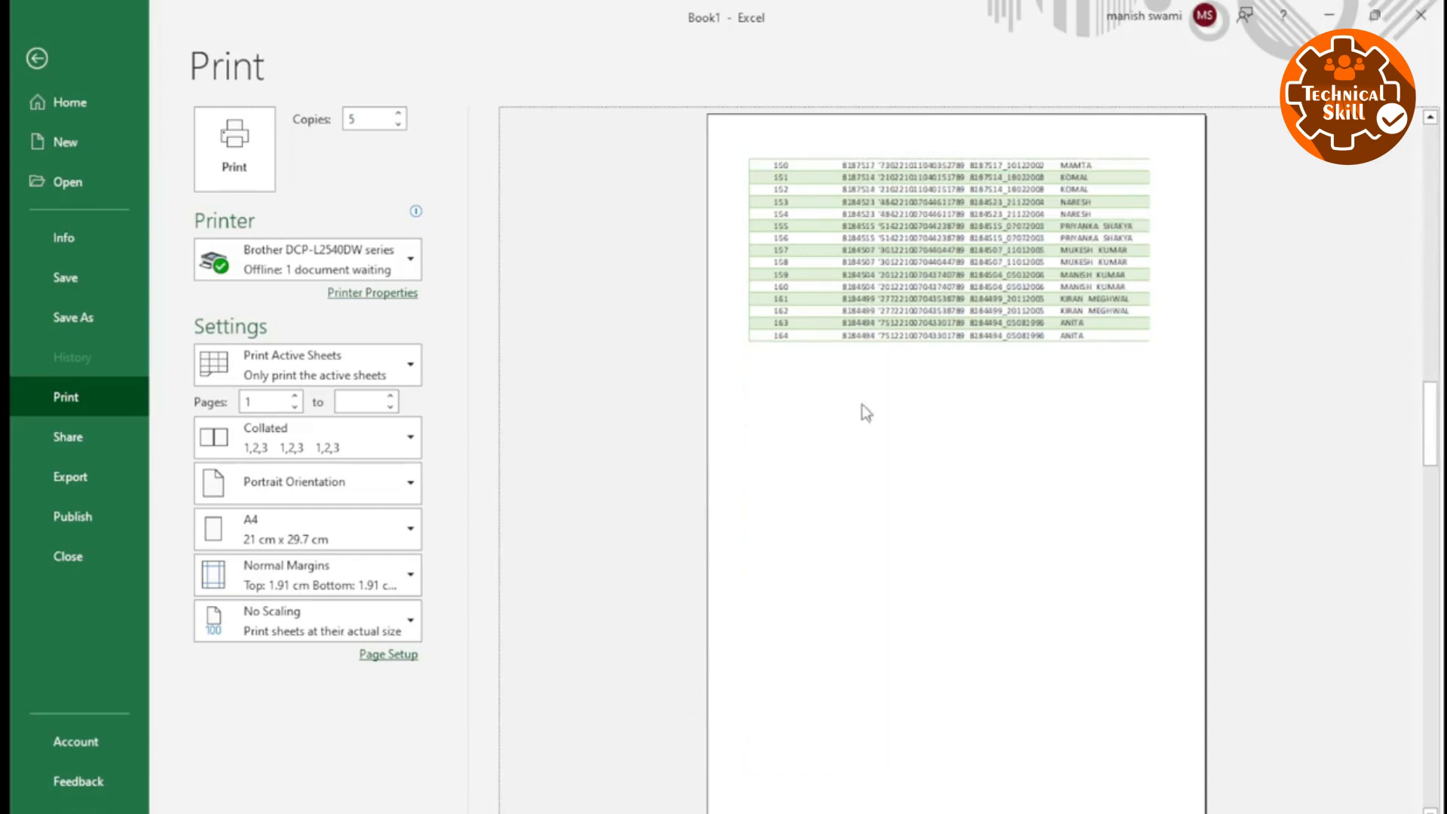
pyautogui.scroll(-1, 834, 386)
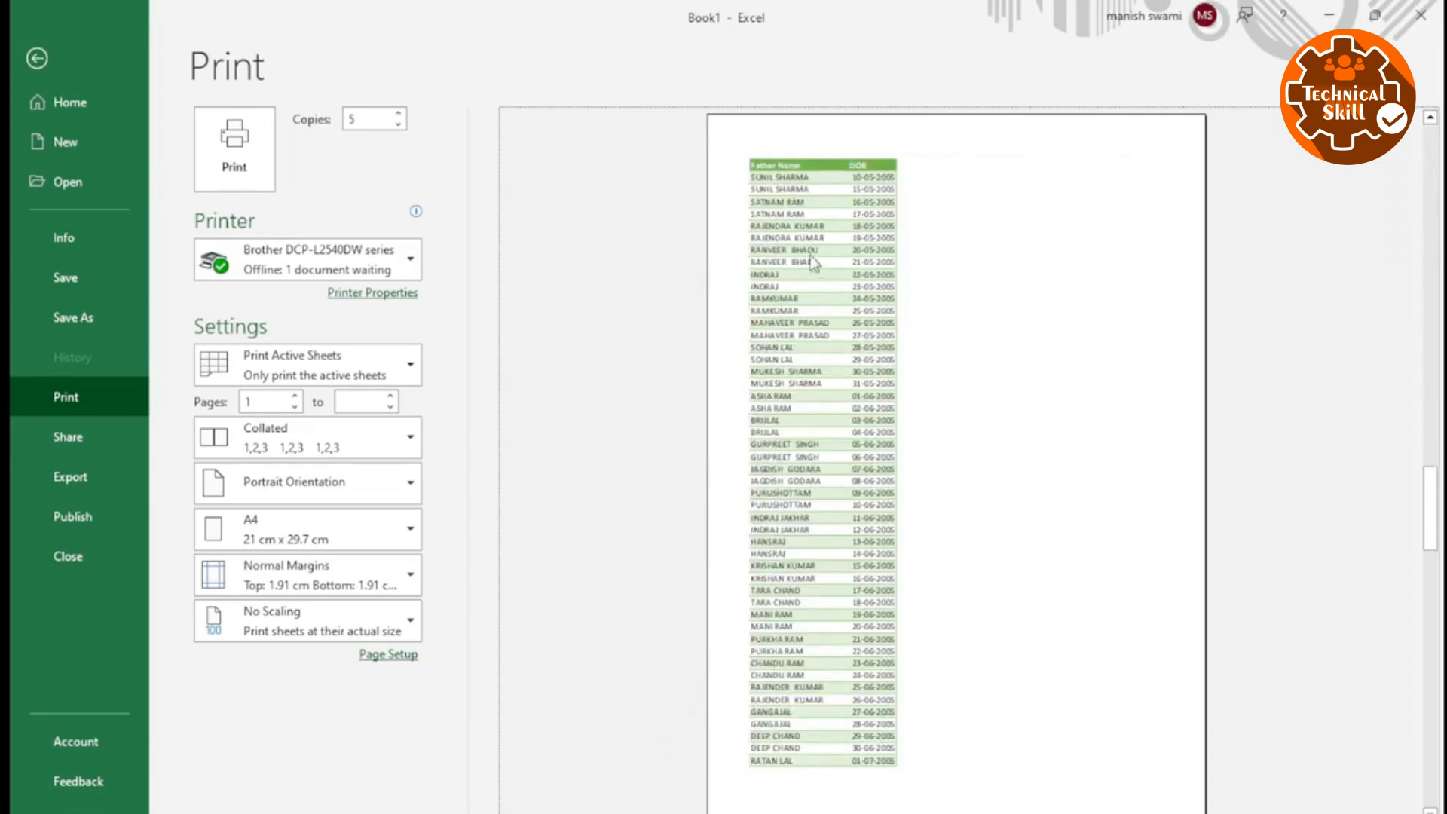
pyautogui.scroll(5, 672, 403)
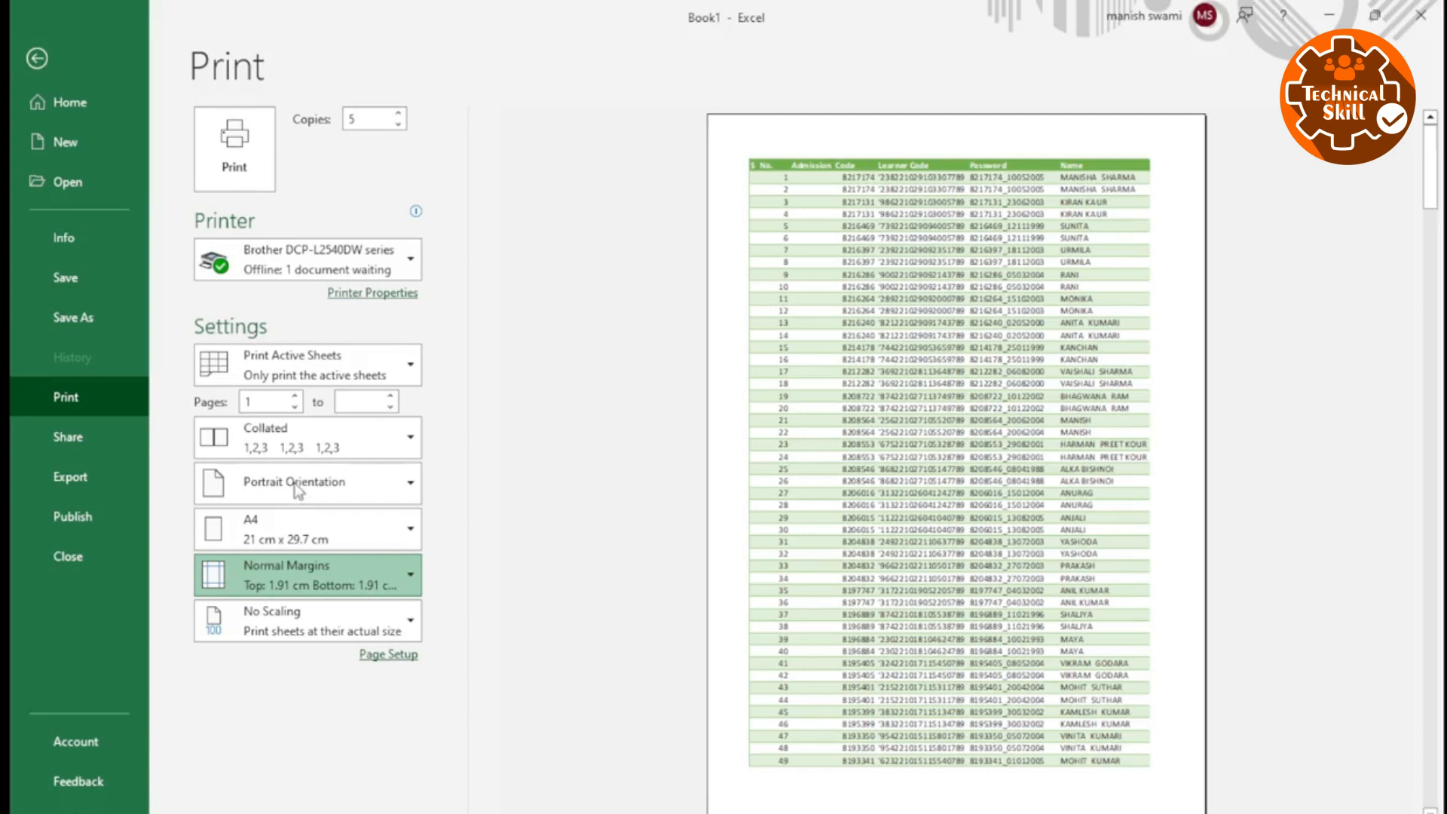
# Try Narrow Margins and custom margins of 0.5 cm top and bottom, and return to Normal Margins.
pyautogui.click(322, 481)
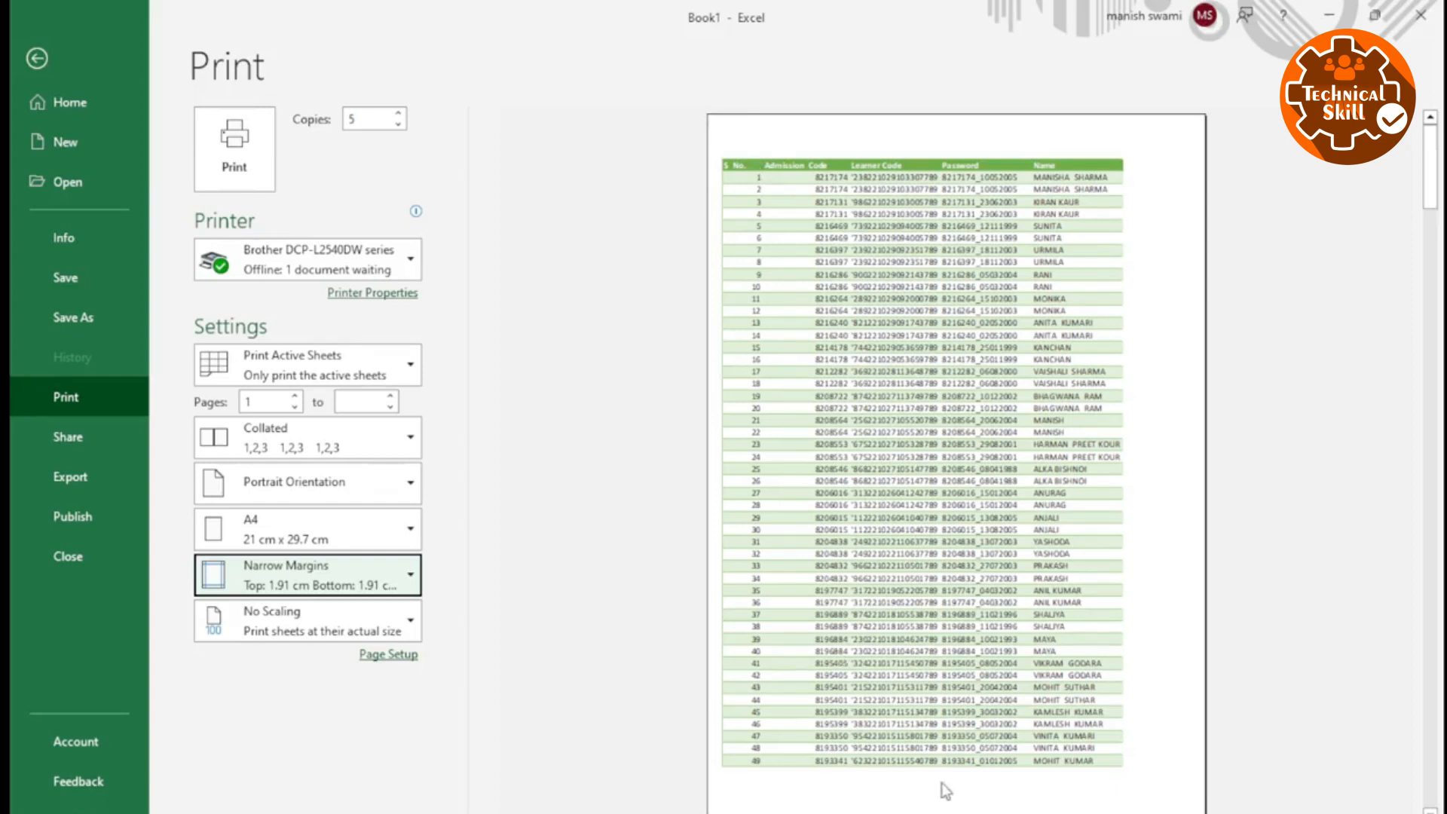
pyautogui.click(283, 565)
pyautogui.click(270, 543)
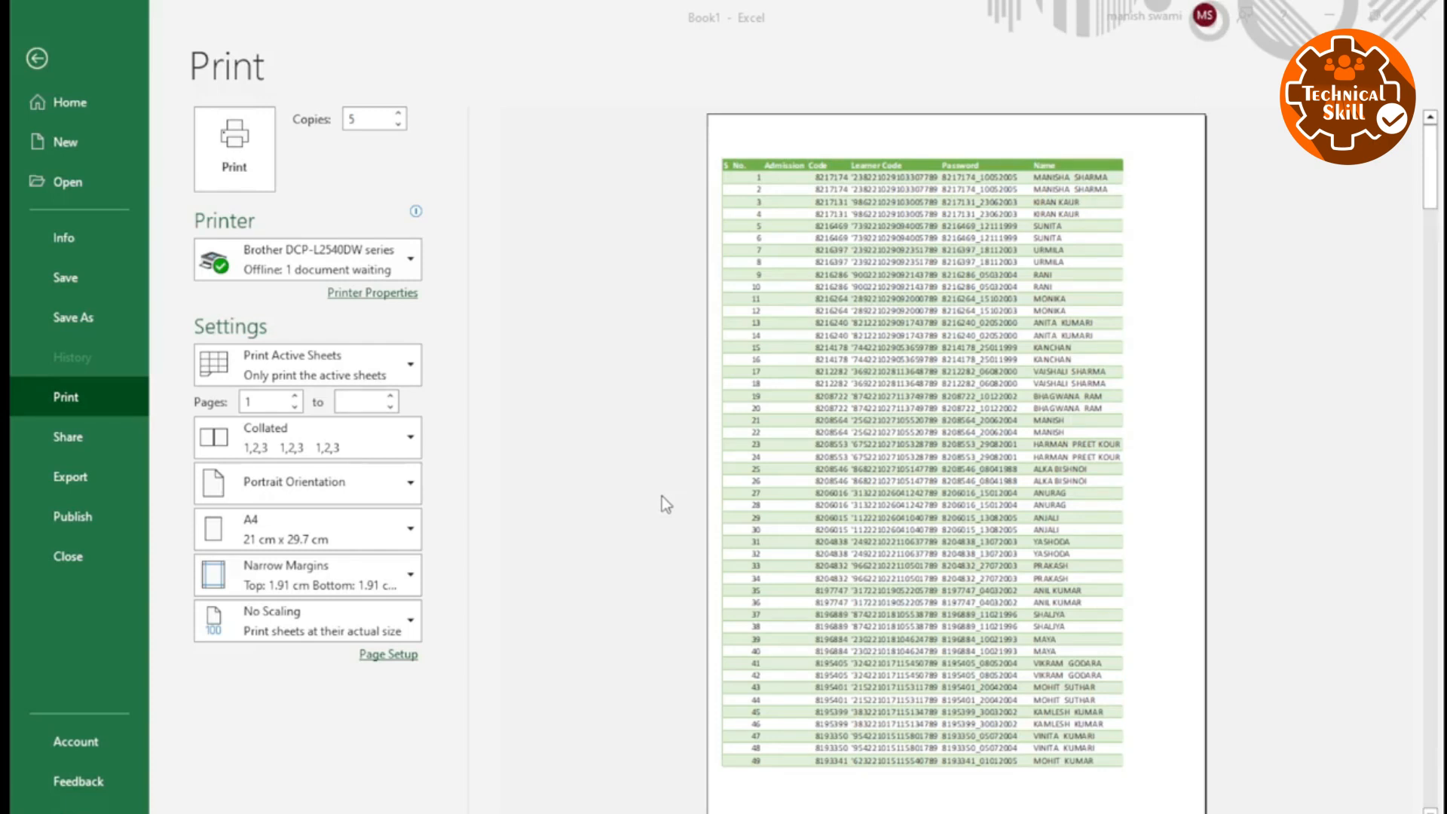
pyautogui.click(739, 661)
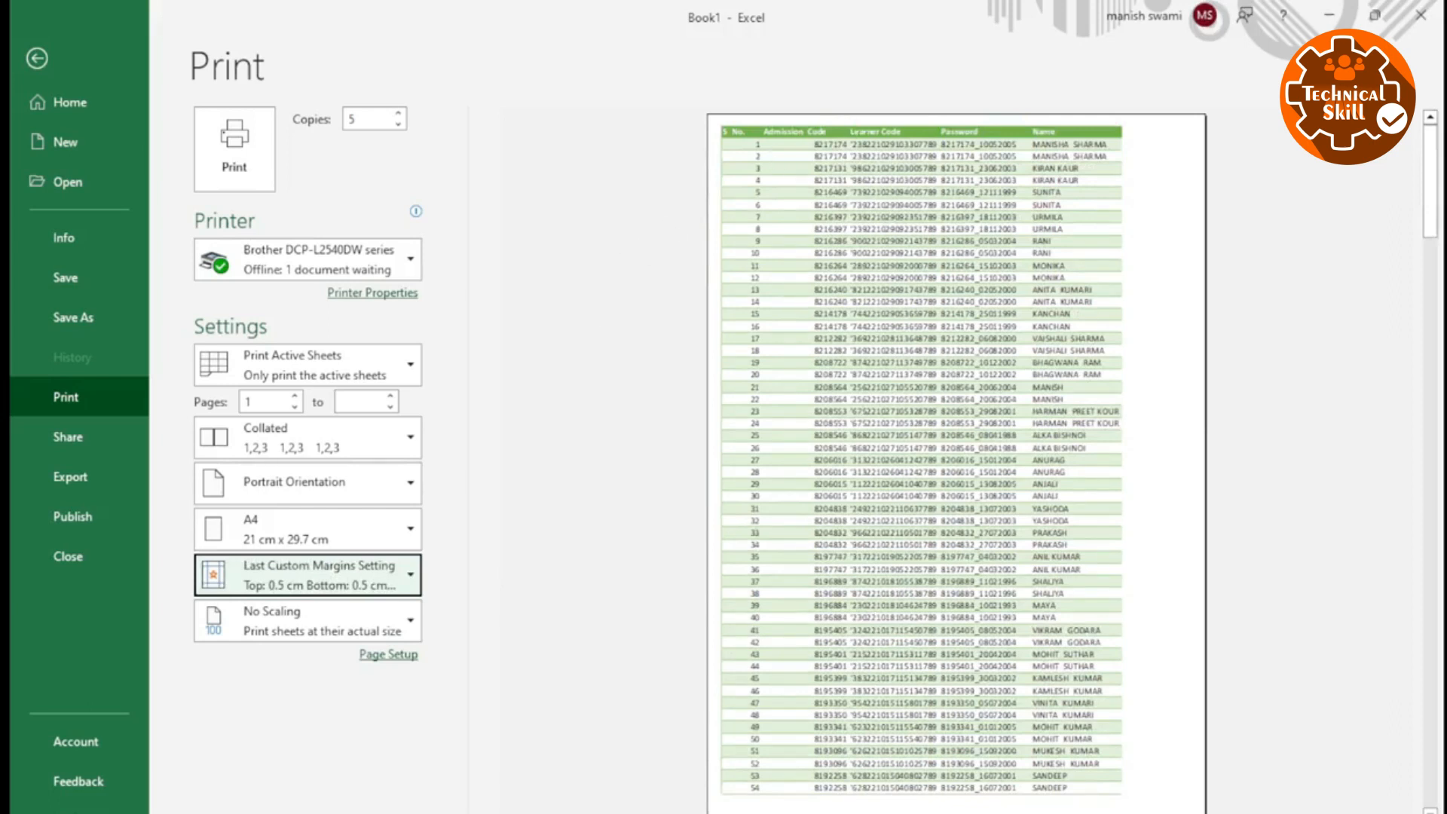
pyautogui.scroll(-2, 1159, 359)
pyautogui.scroll(-1, 1160, 353)
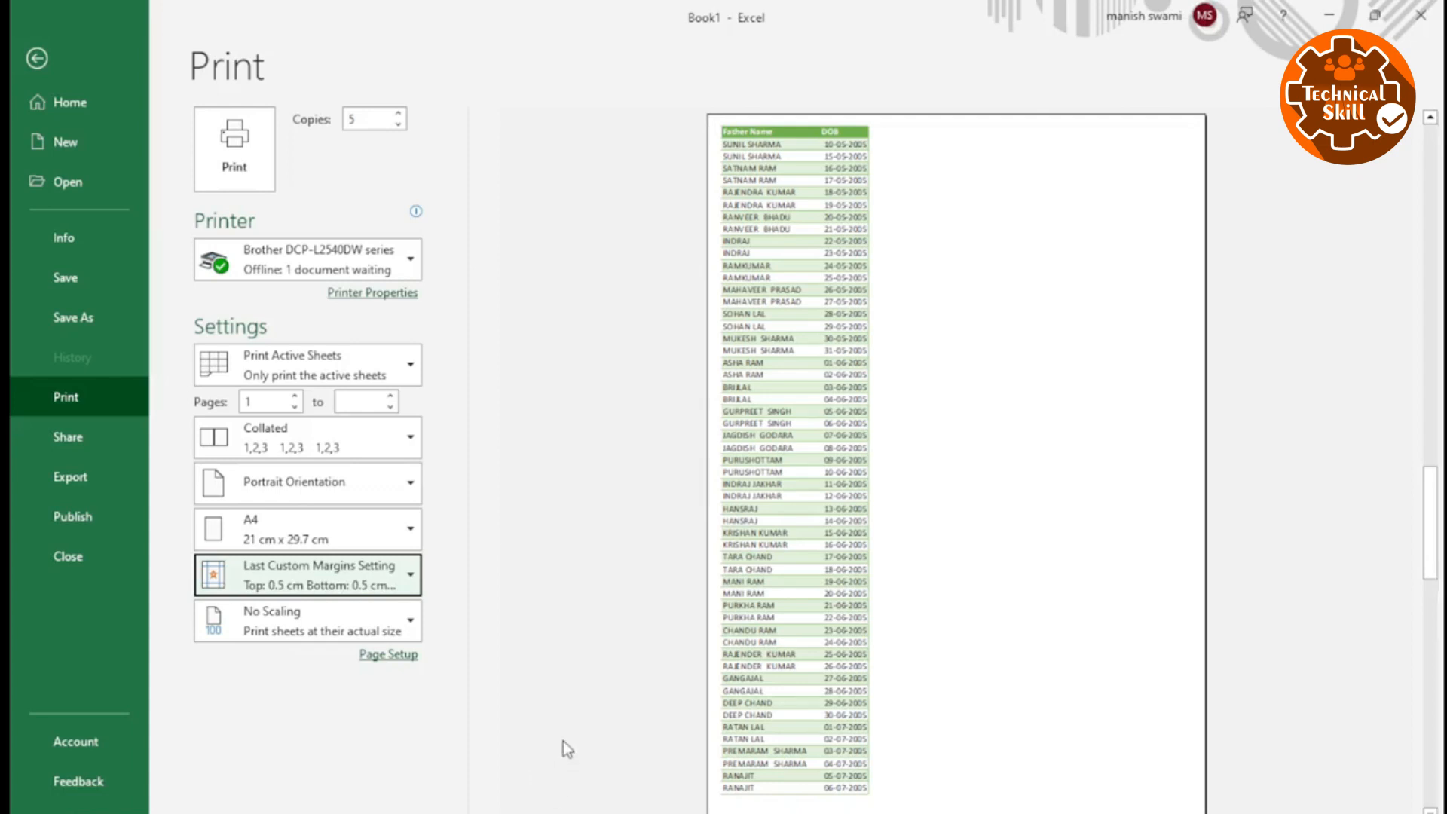
pyautogui.click(368, 587)
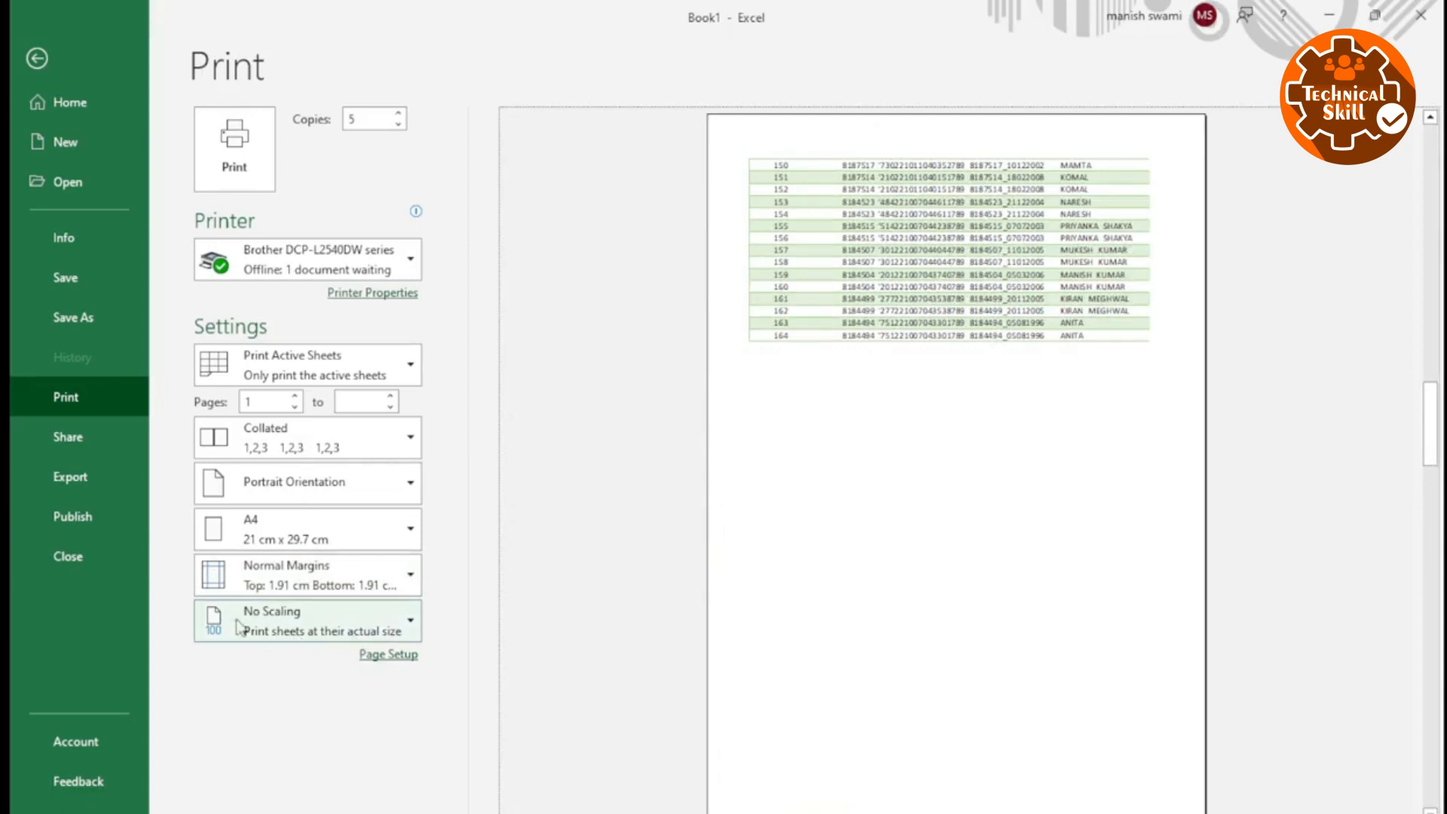
# Check the scaling setting, keep it at No Scaling, and examine how the columns split across the preview pages.
pyautogui.click(293, 635)
pyautogui.scroll(3, 825, 609)
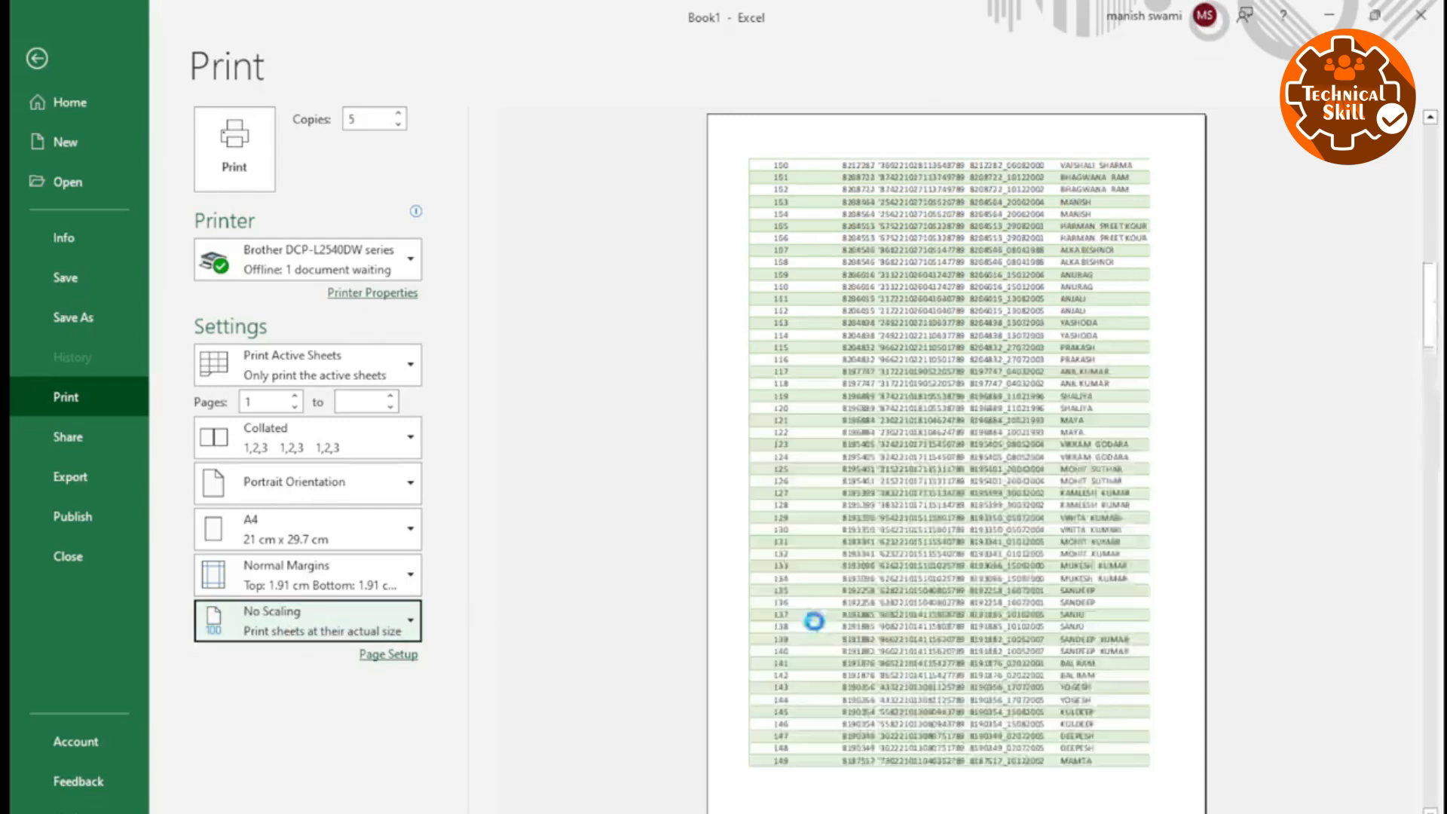
pyautogui.scroll(-5, 802, 587)
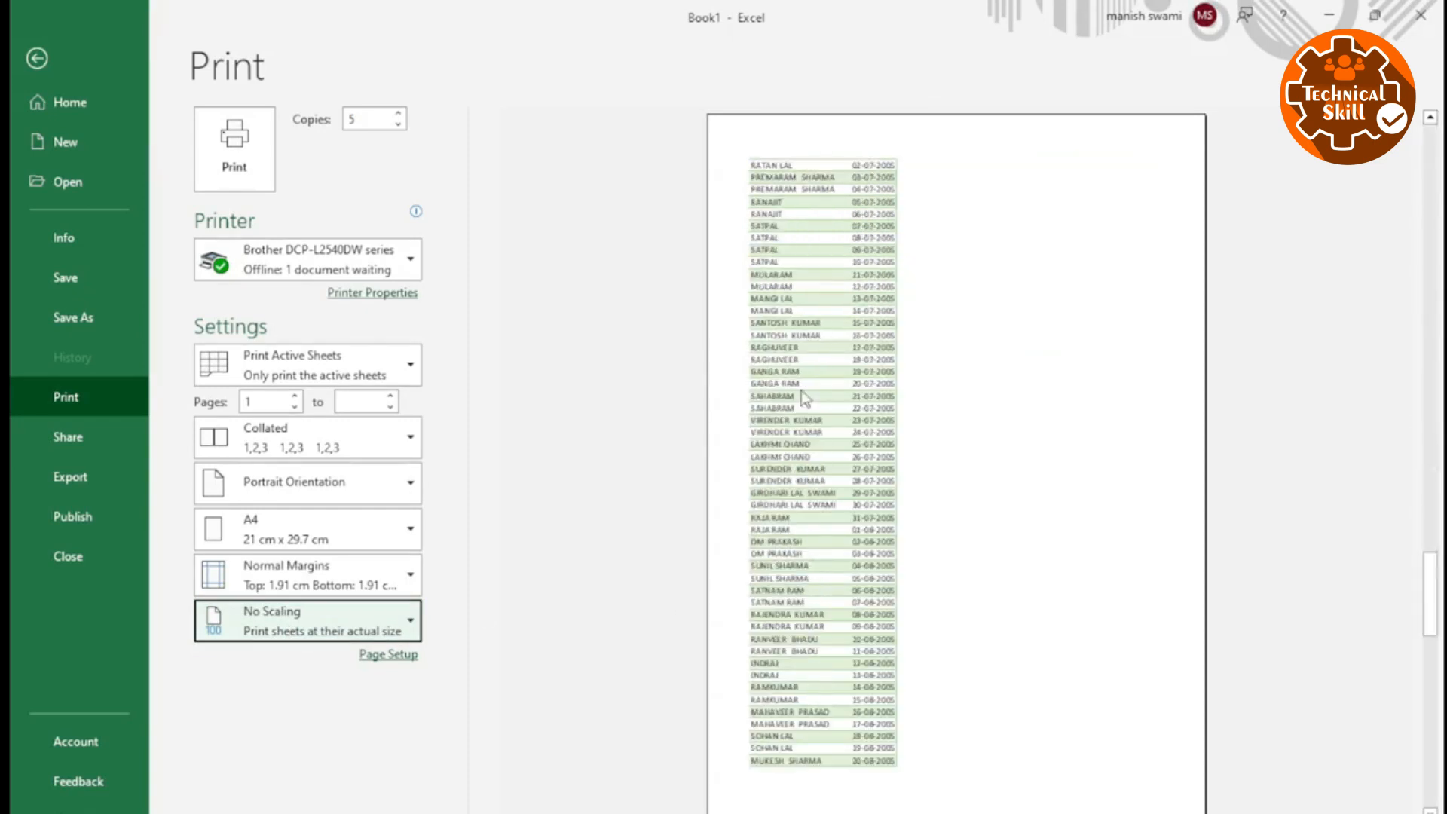
# Compare the first pages of the unscaled print preview with the pages holding the split-off columns.
pyautogui.scroll(6, 784, 455)
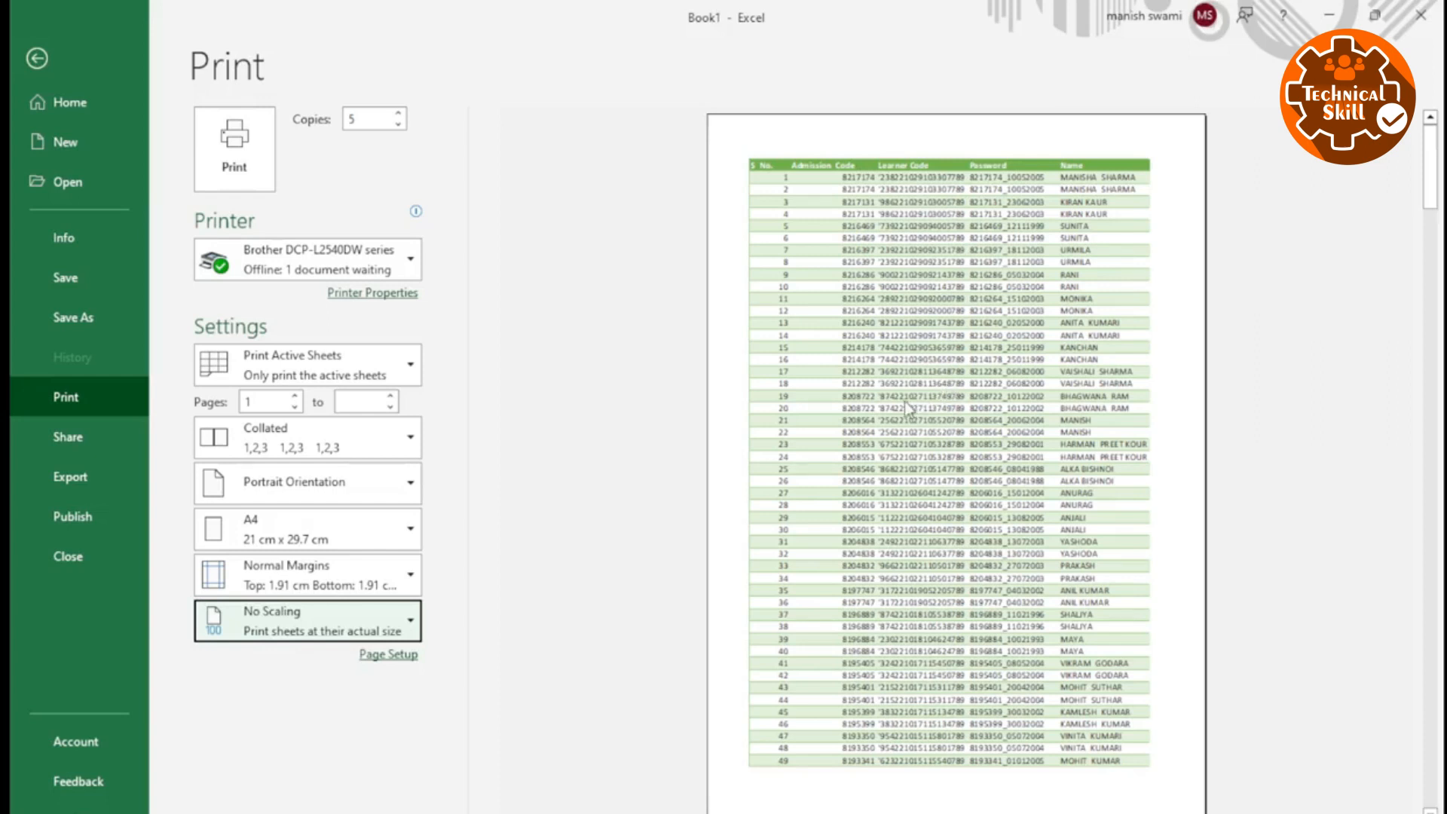
pyautogui.scroll(-1, 841, 223)
pyautogui.scroll(-3, 837, 195)
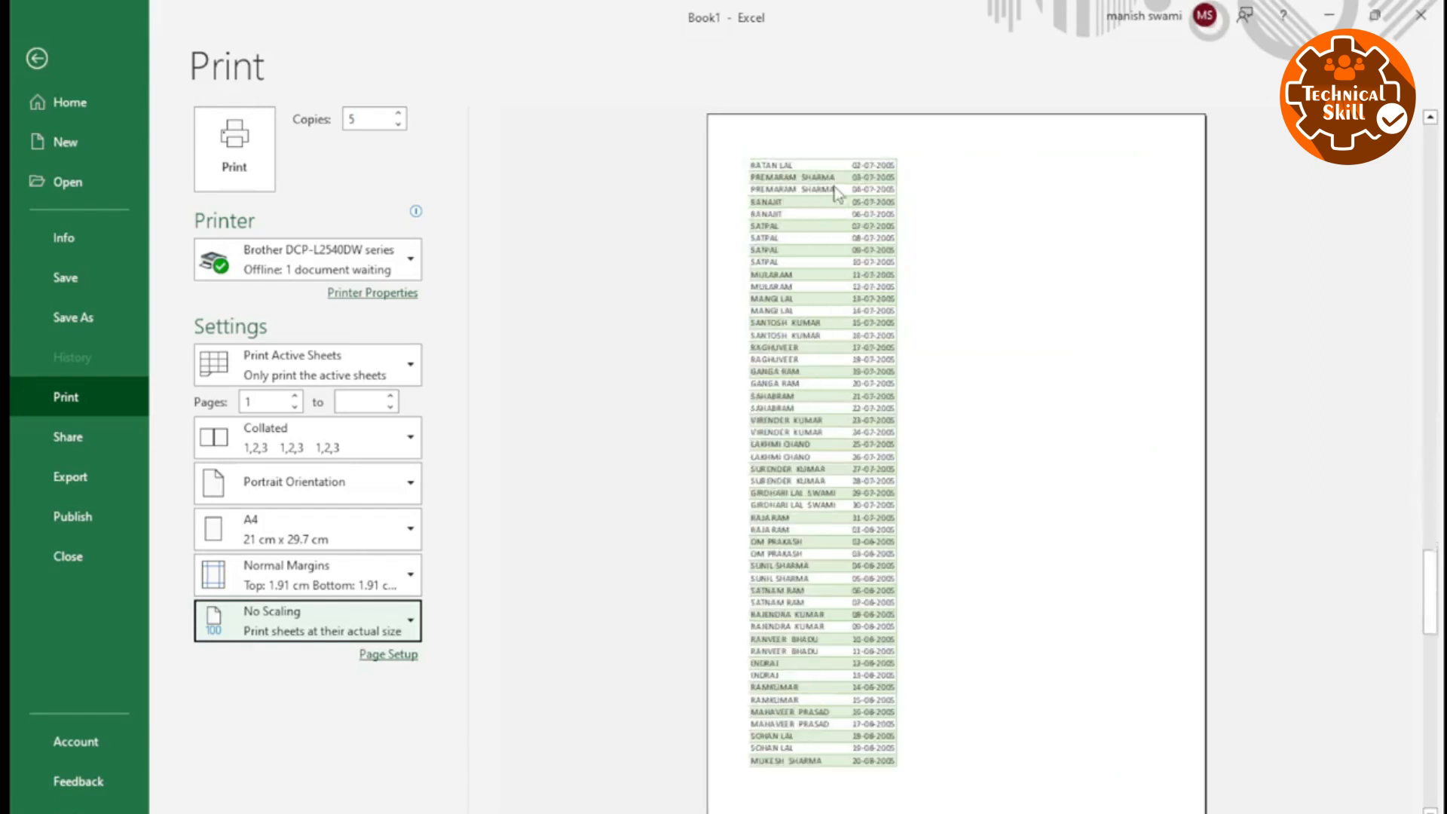
pyautogui.scroll(4, 822, 203)
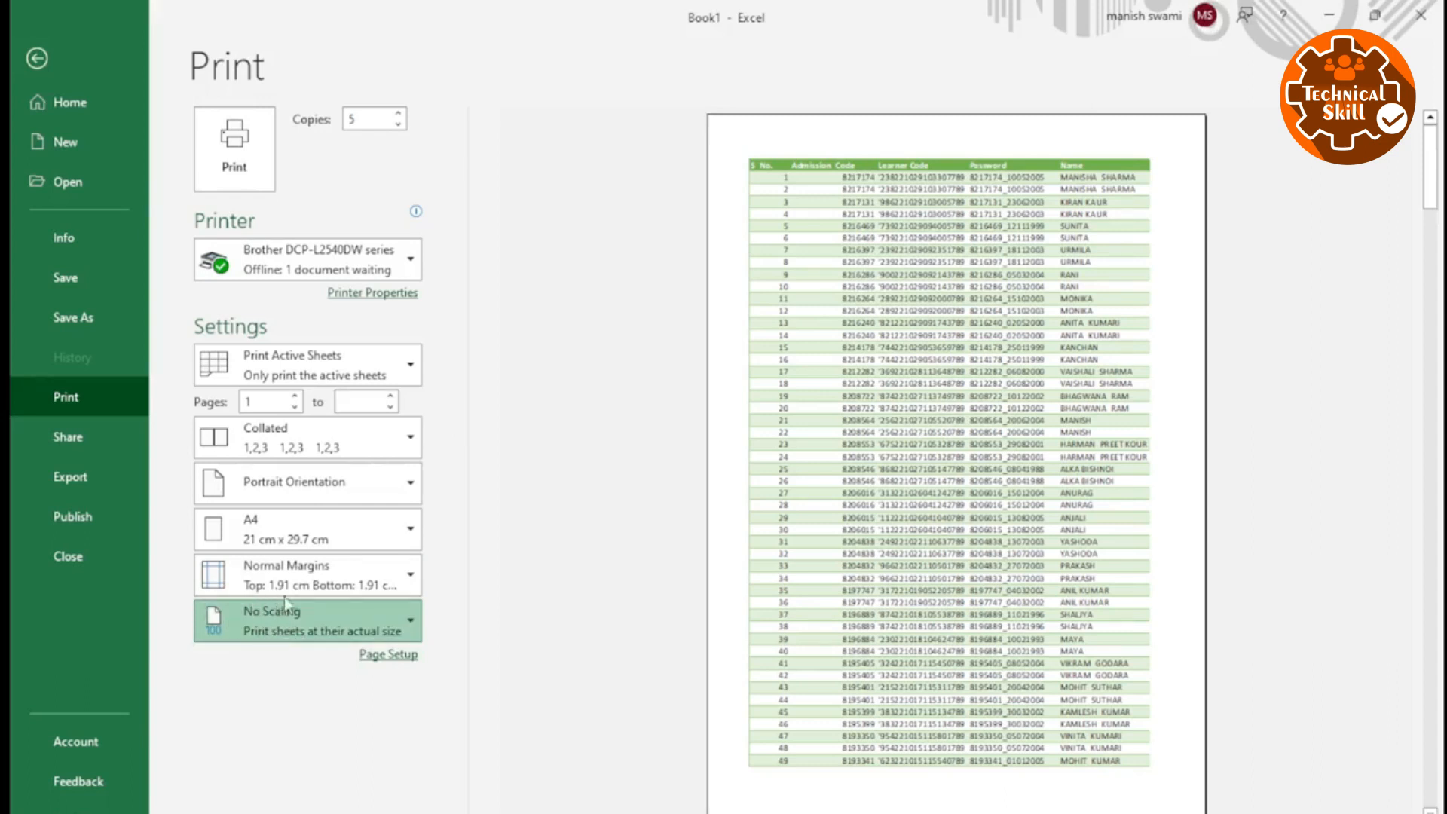
# Return to the worksheet, set the page scale to 90%, and preview the printout.
pyautogui.press('Escape')
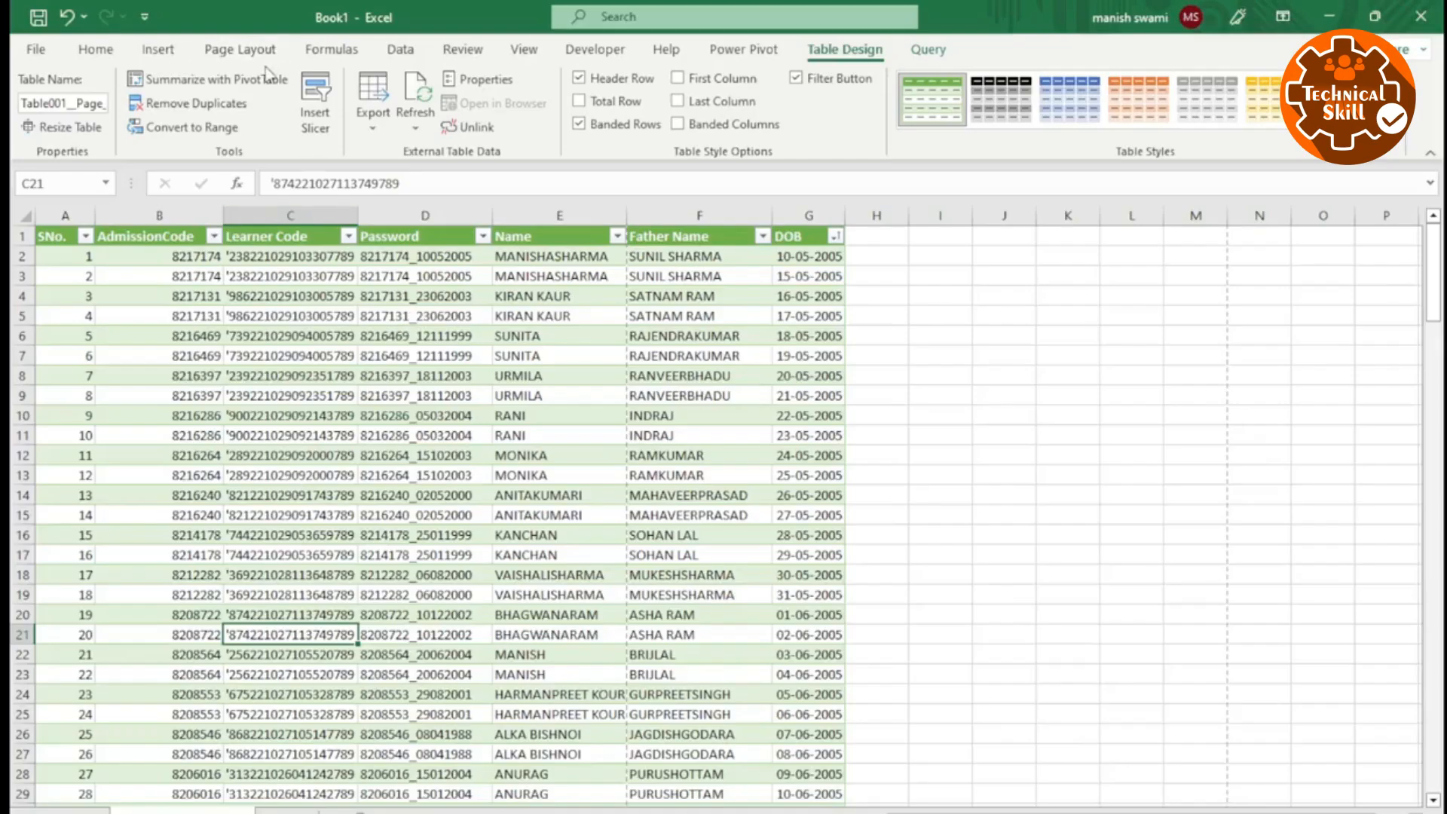
pyautogui.click(241, 50)
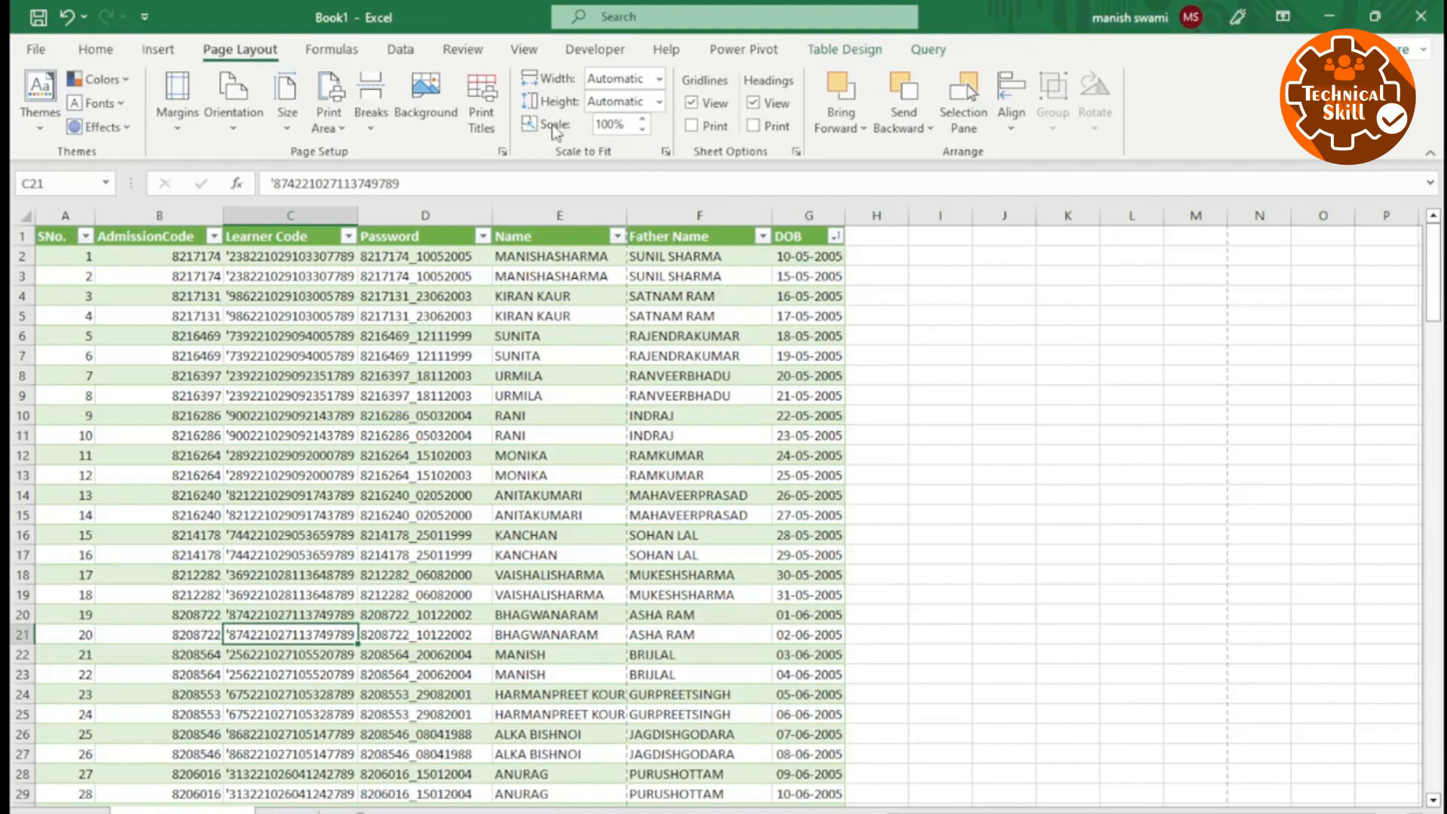
pyautogui.click(642, 129)
pyautogui.click(643, 129)
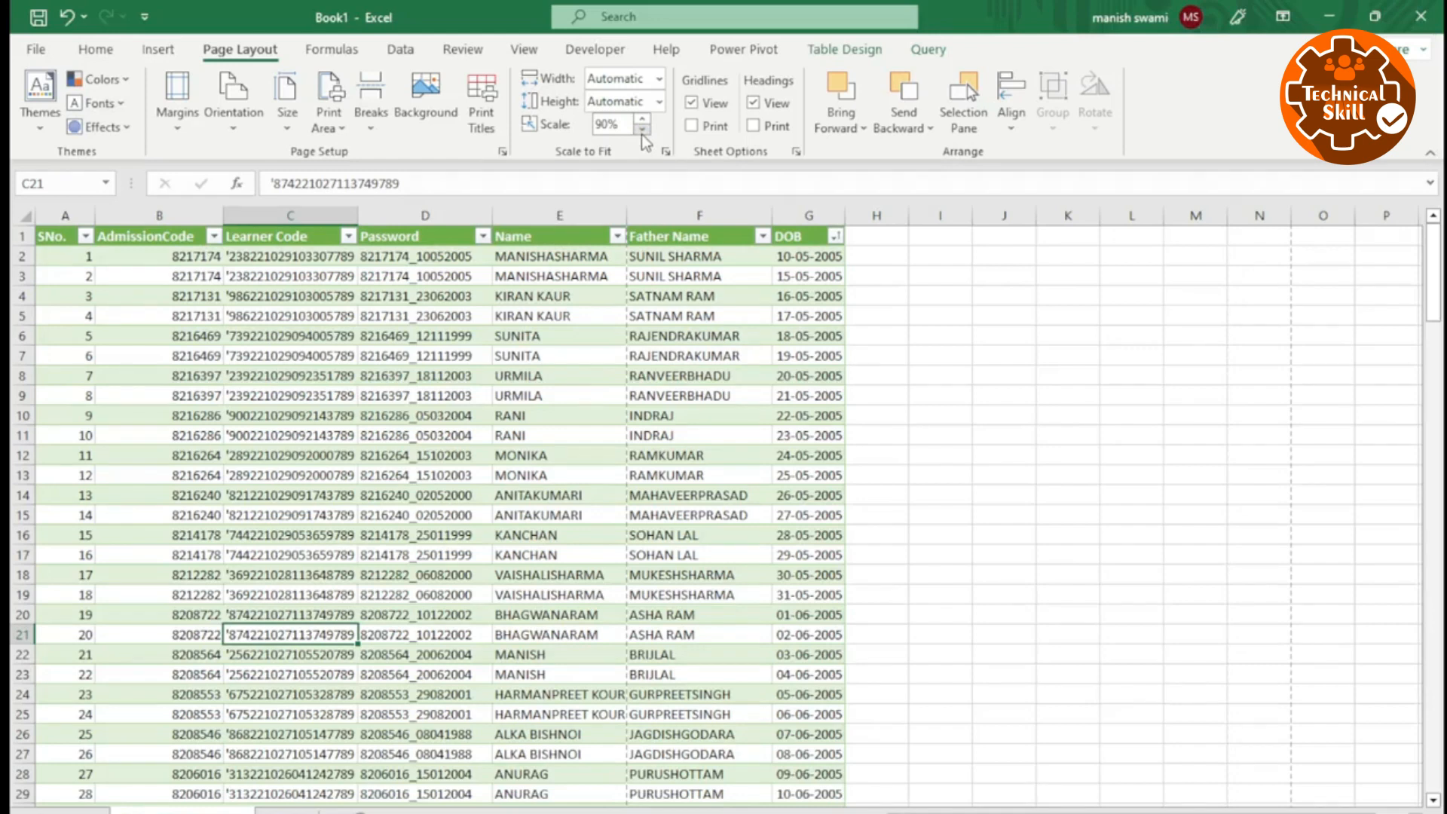
pyautogui.hotkey('ctrl', 'p')
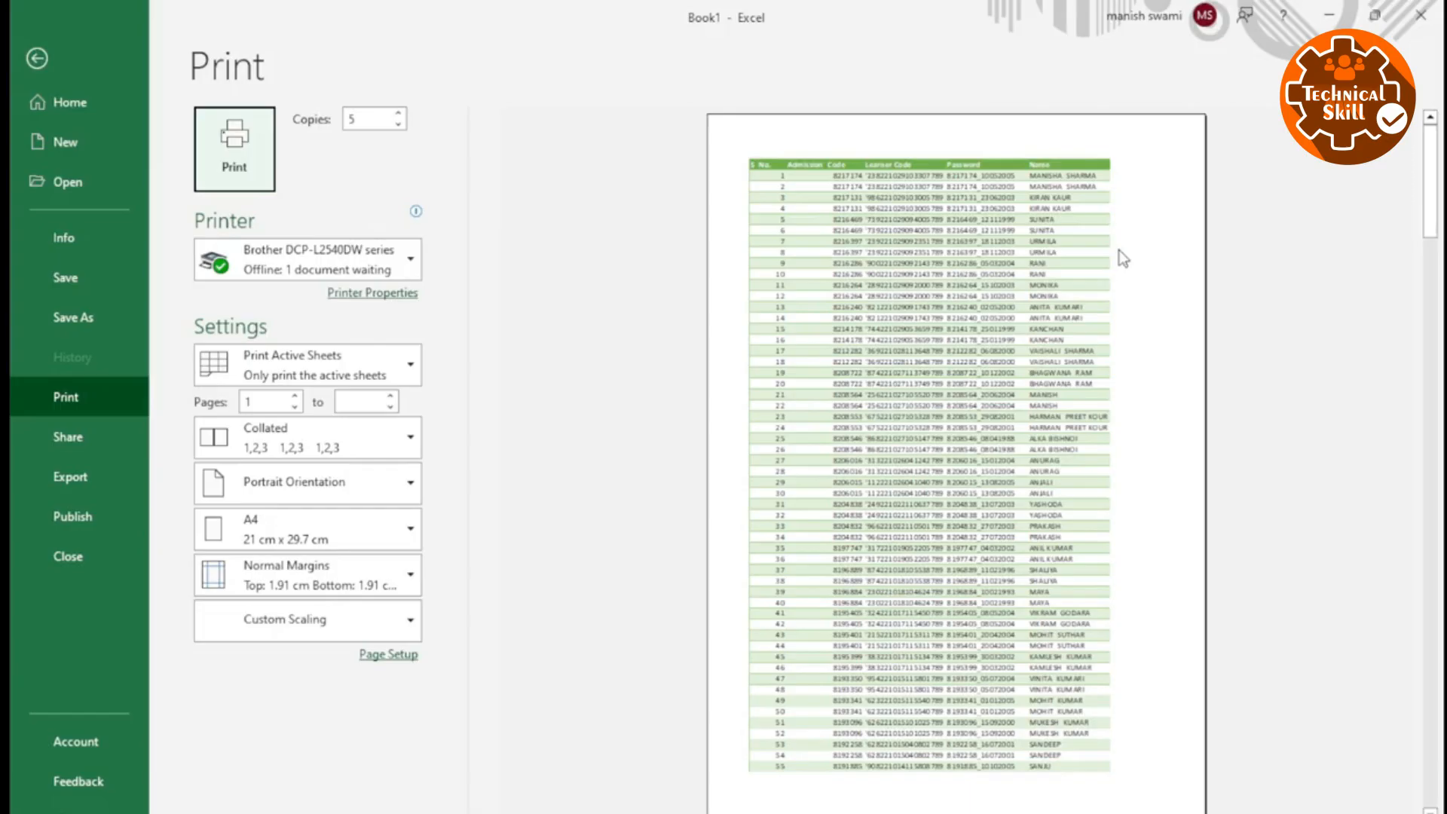
# Reduce the worksheet's page scale to 80% and look through the print preview pages.
pyautogui.press('Escape')
pyautogui.click(643, 129)
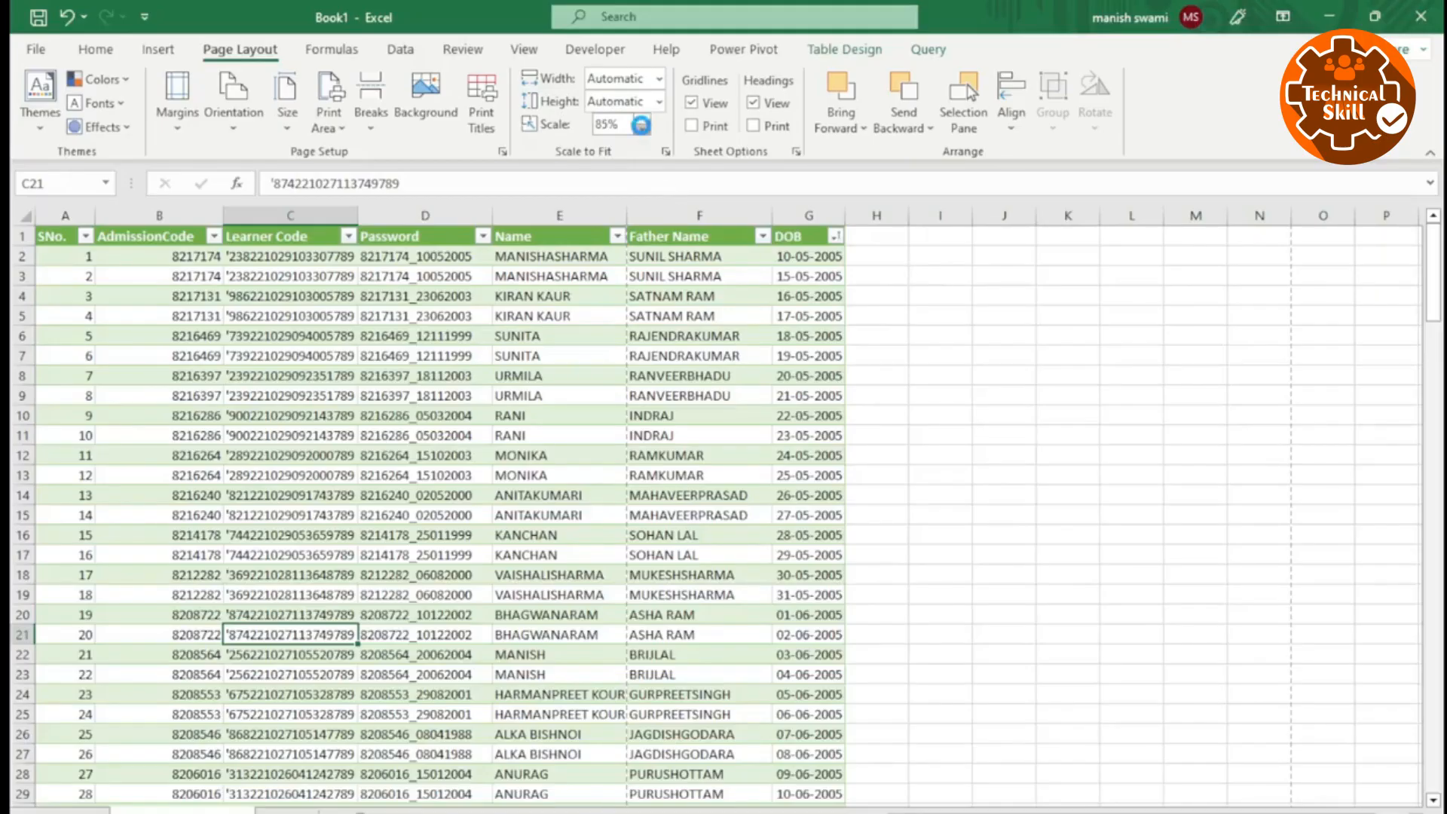
pyautogui.click(643, 130)
pyautogui.click(558, 355)
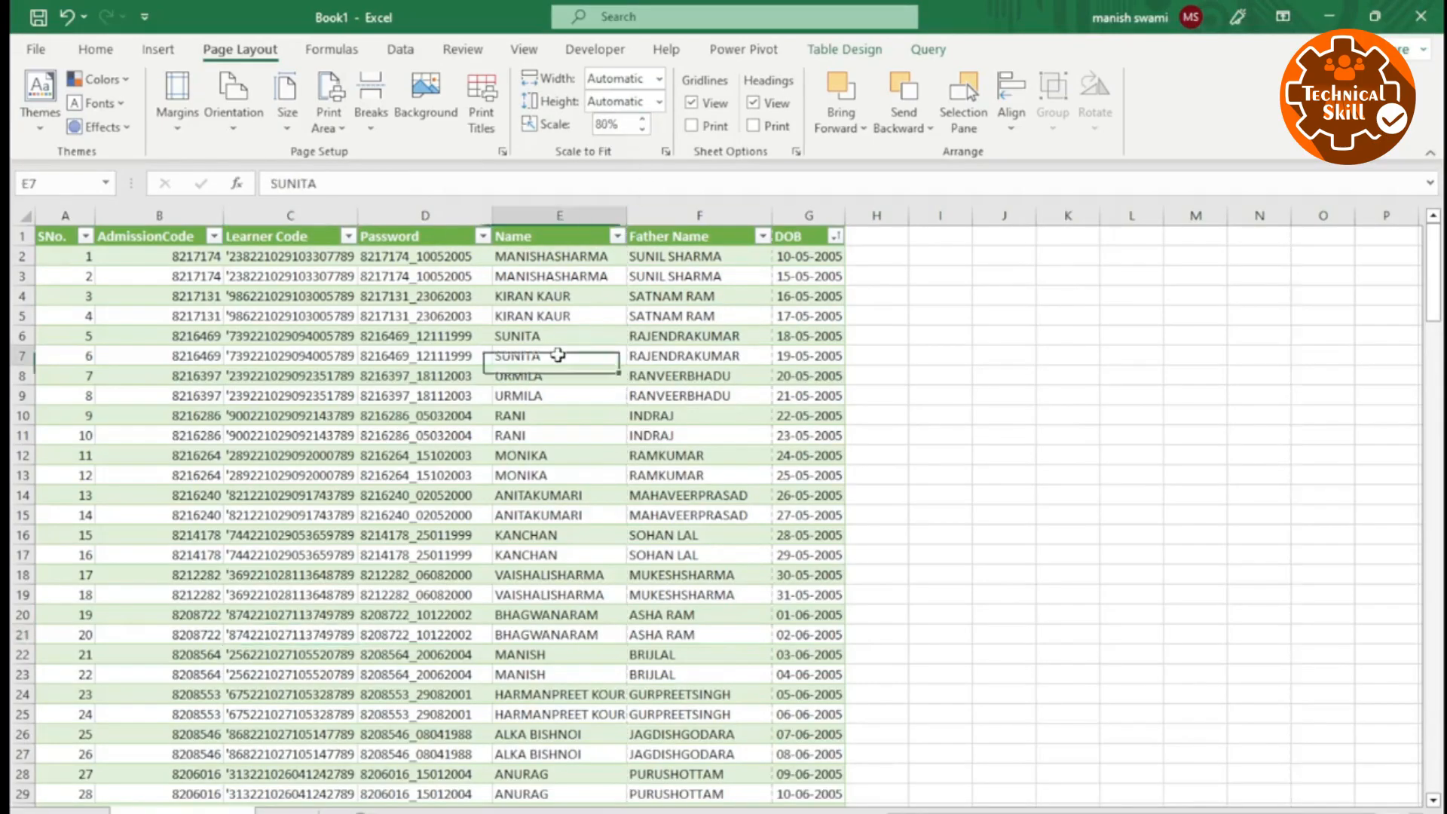
pyautogui.hotkey('ctrl', 'p')
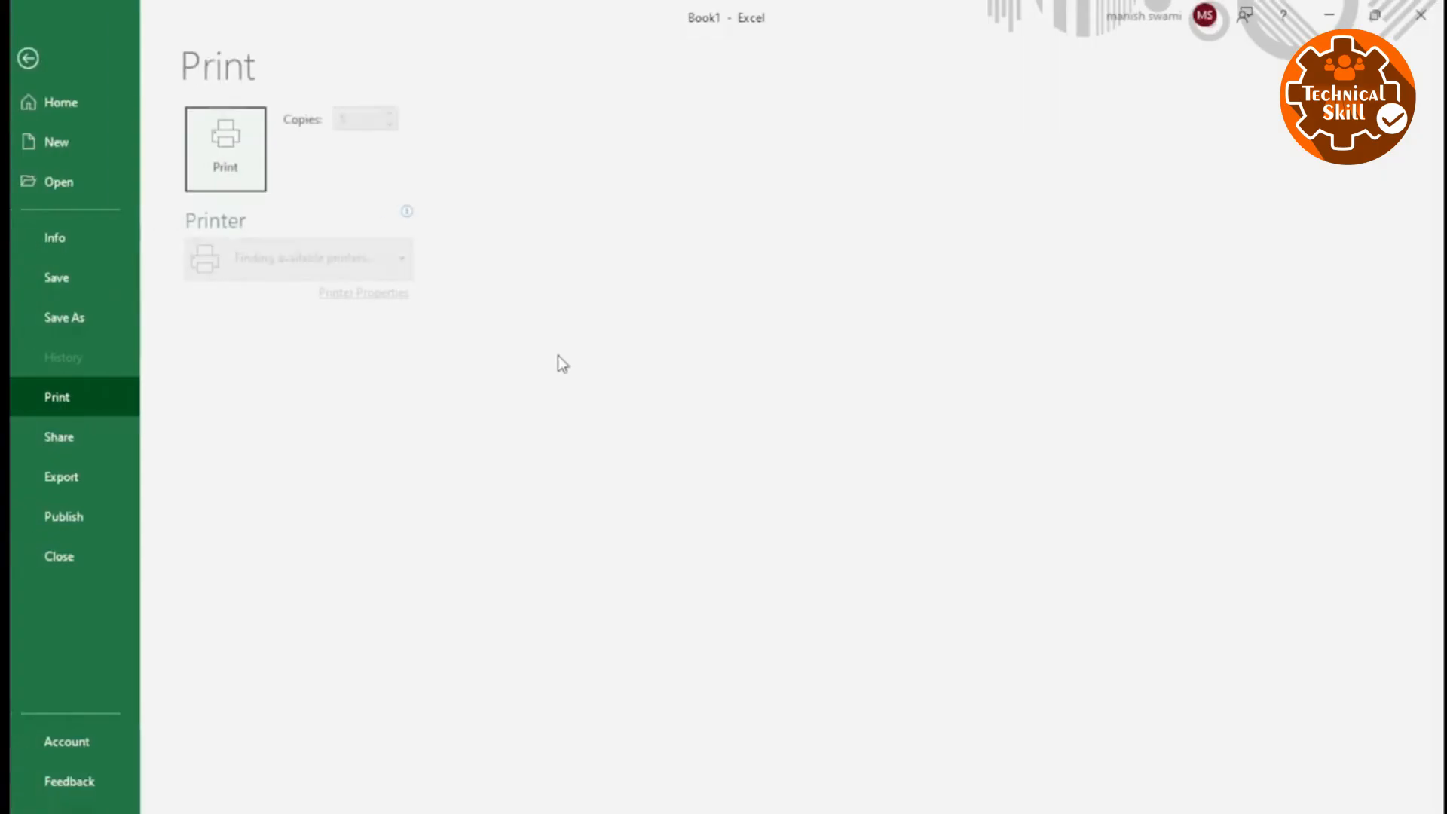
pyautogui.scroll(-4, 1097, 234)
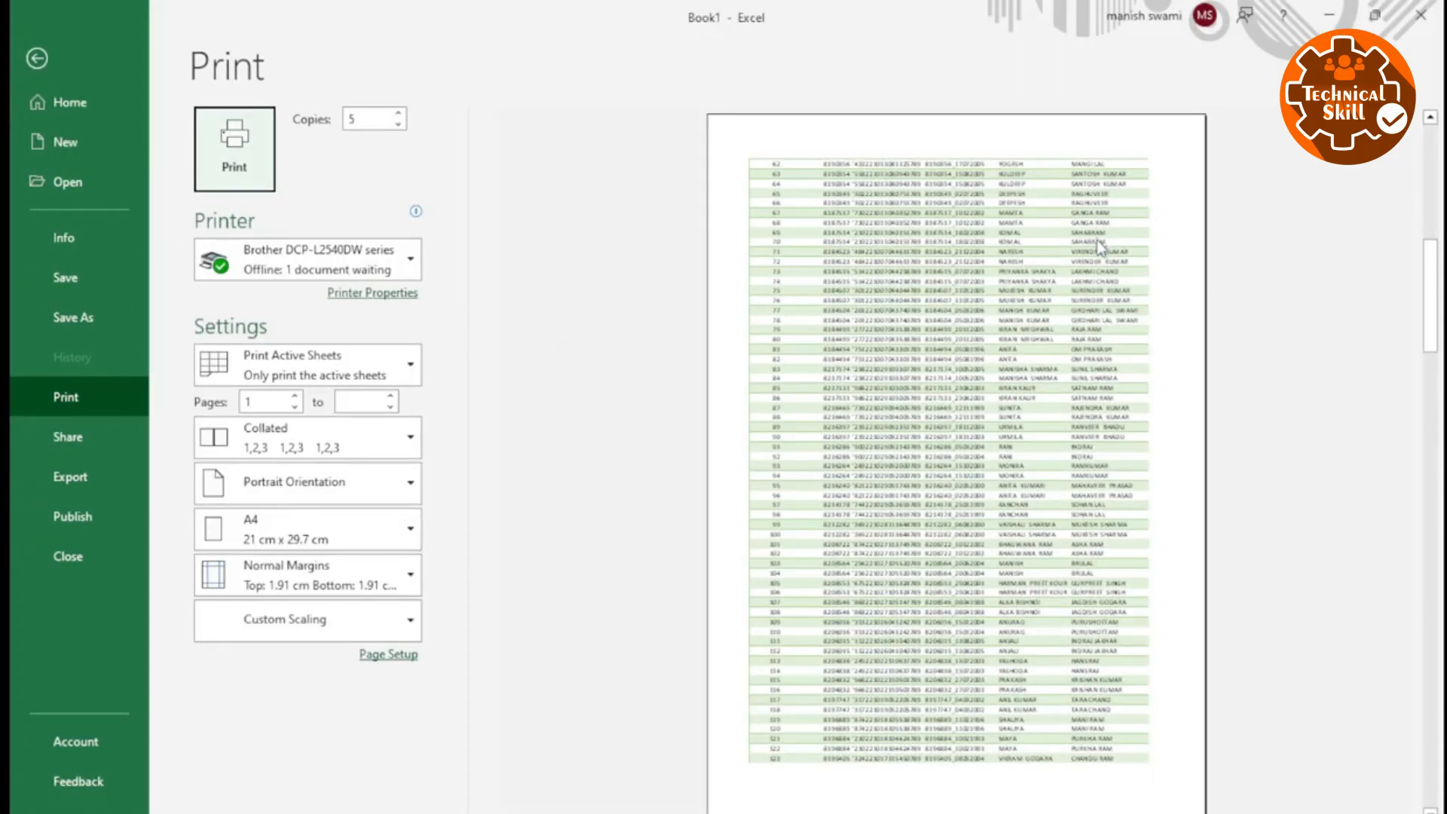
pyautogui.scroll(2, 1064, 288)
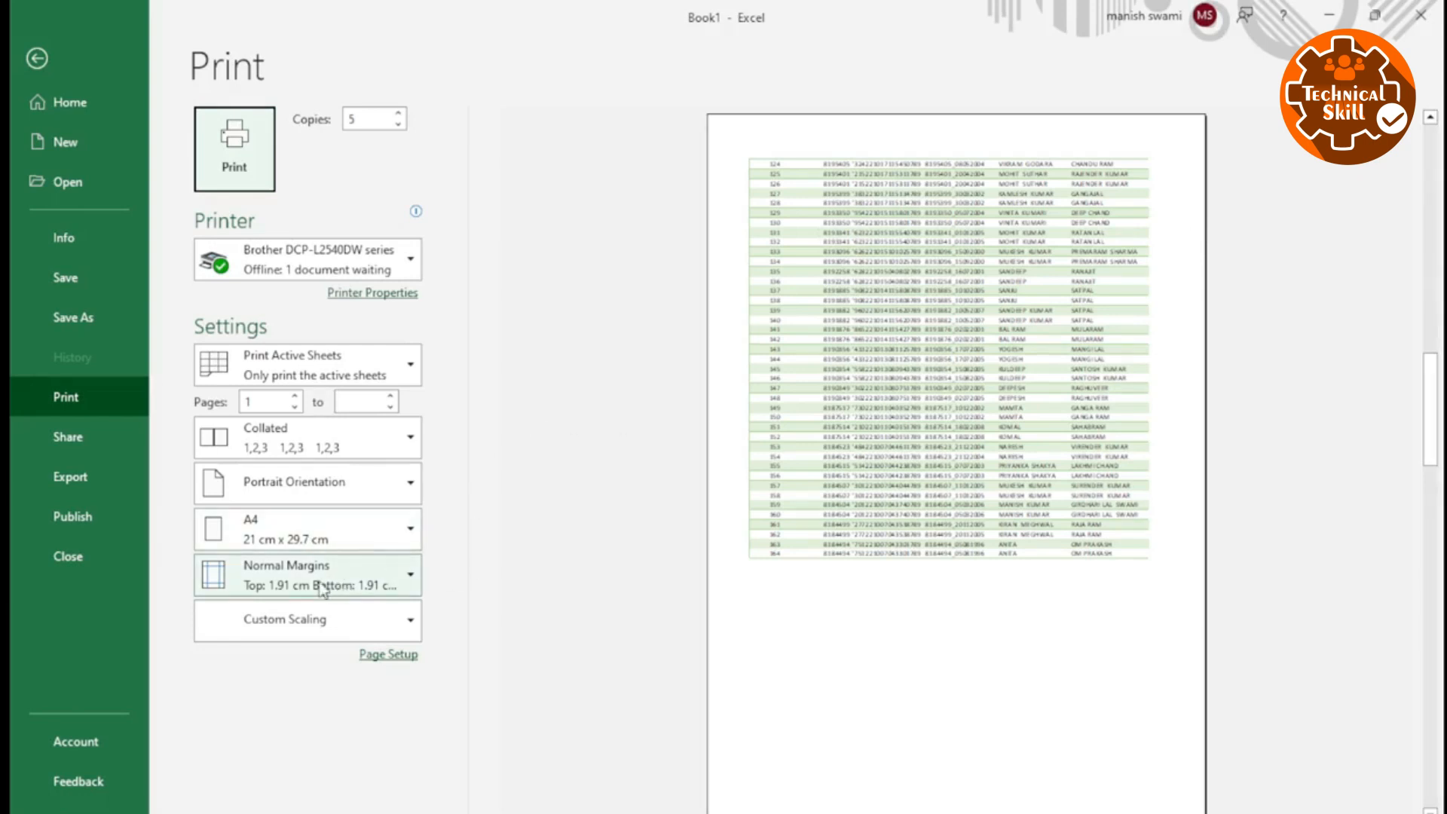
# Apply Narrow Margins to the scaled printout and check the column fit on the first and last preview pages.
pyautogui.click(293, 487)
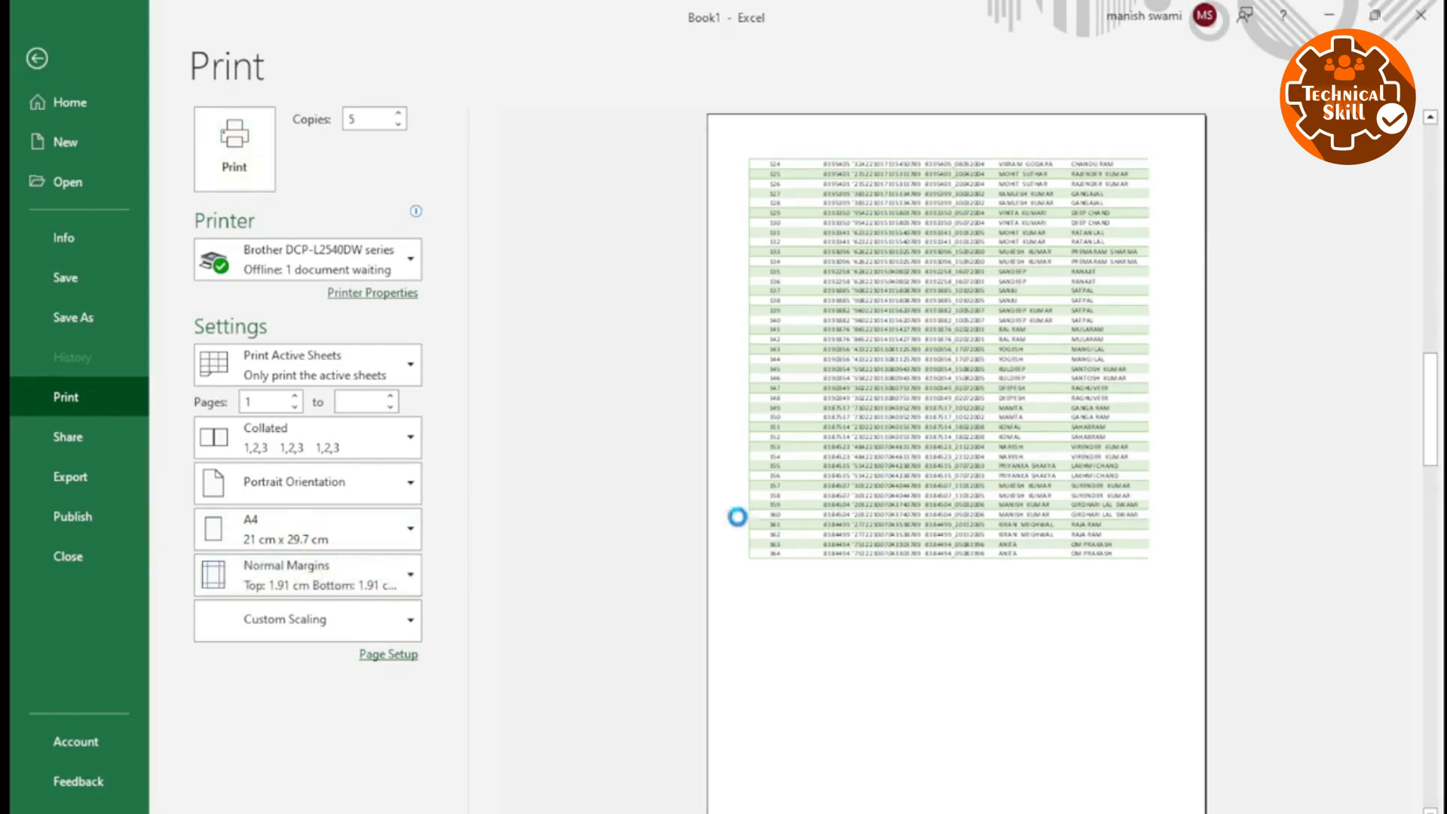
pyautogui.scroll(1, 1125, 223)
pyautogui.scroll(1, 1124, 218)
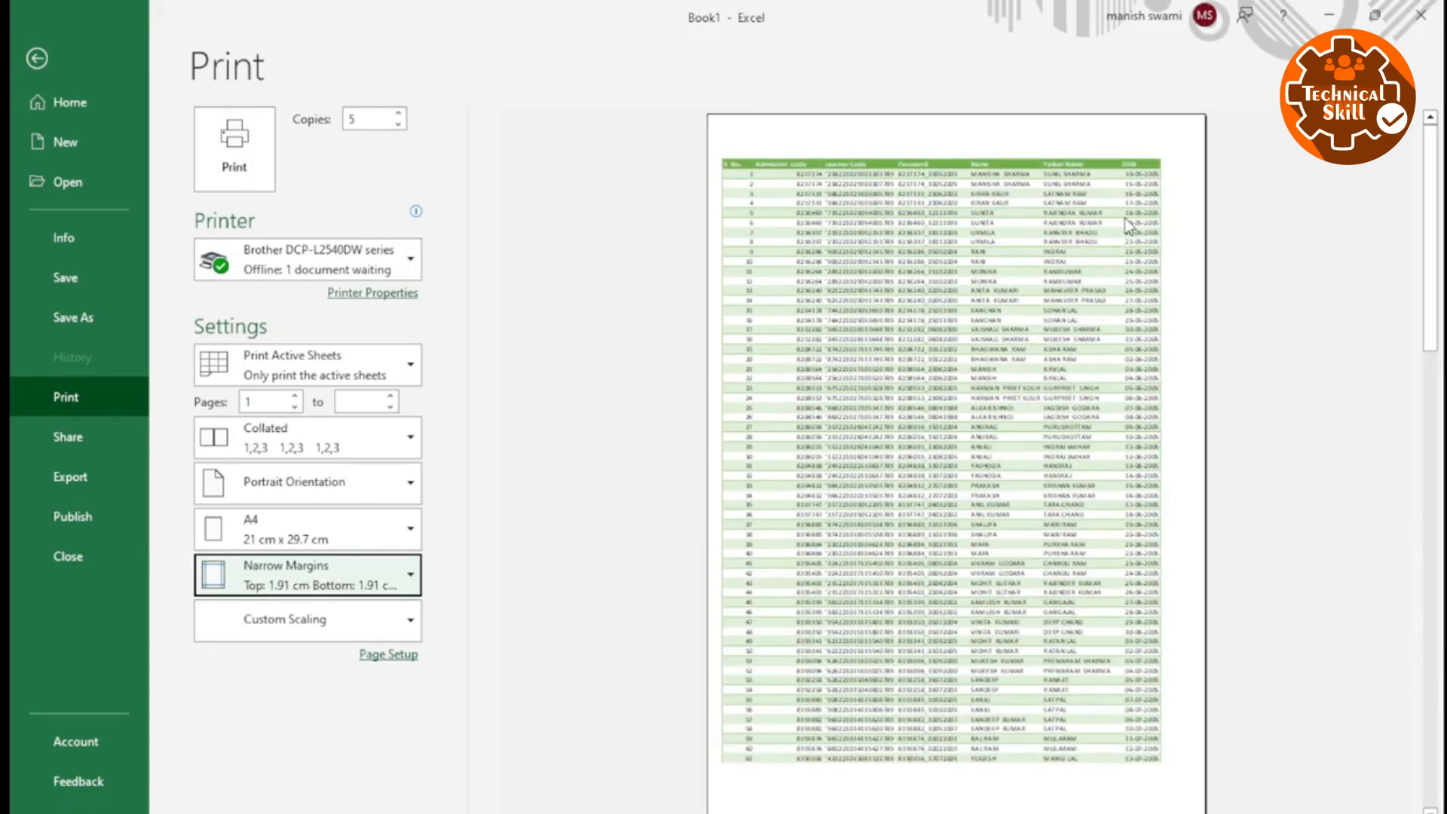
pyautogui.scroll(-2, 1143, 249)
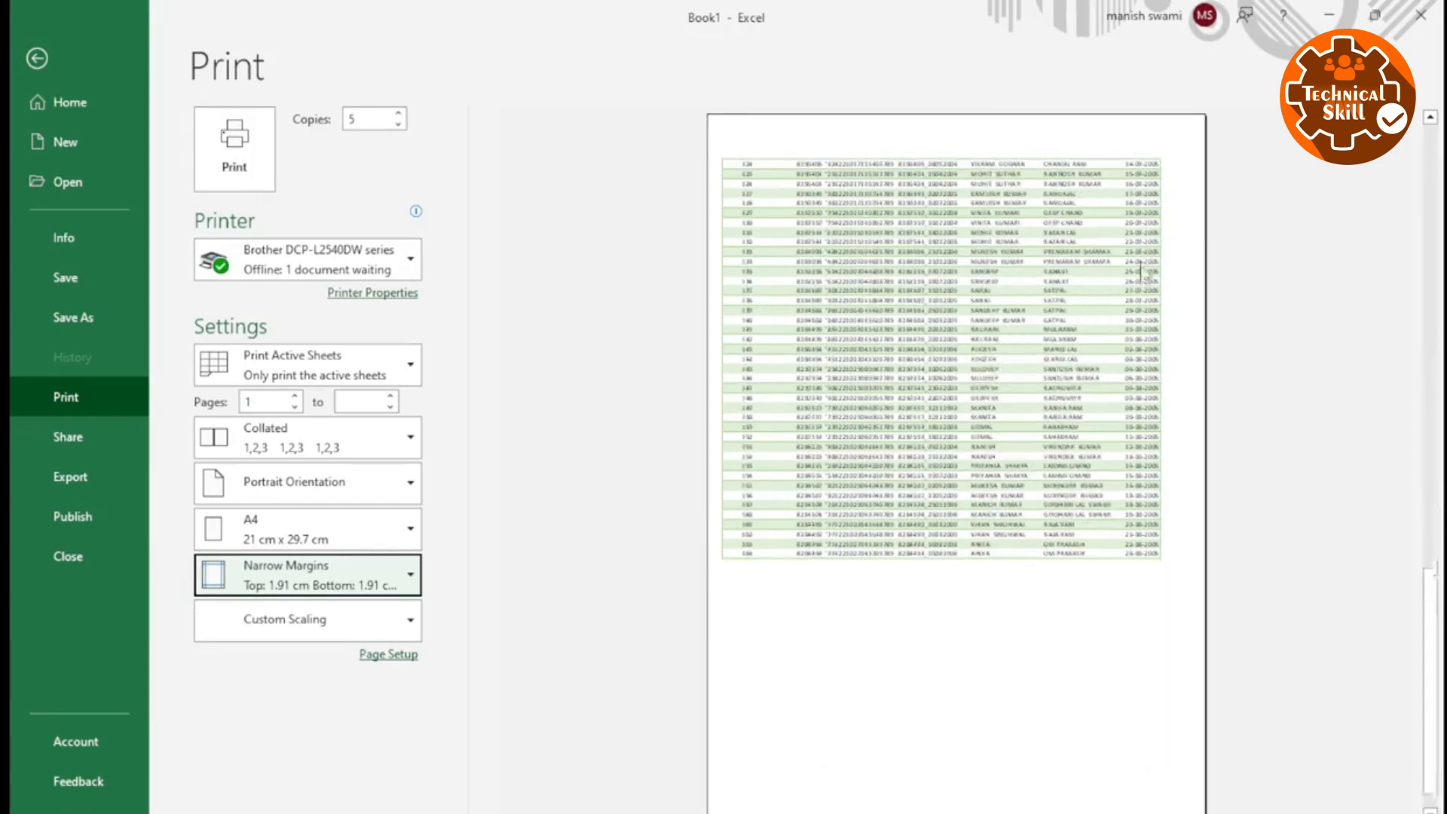
pyautogui.scroll(1, 1112, 488)
pyautogui.scroll(1, 1112, 489)
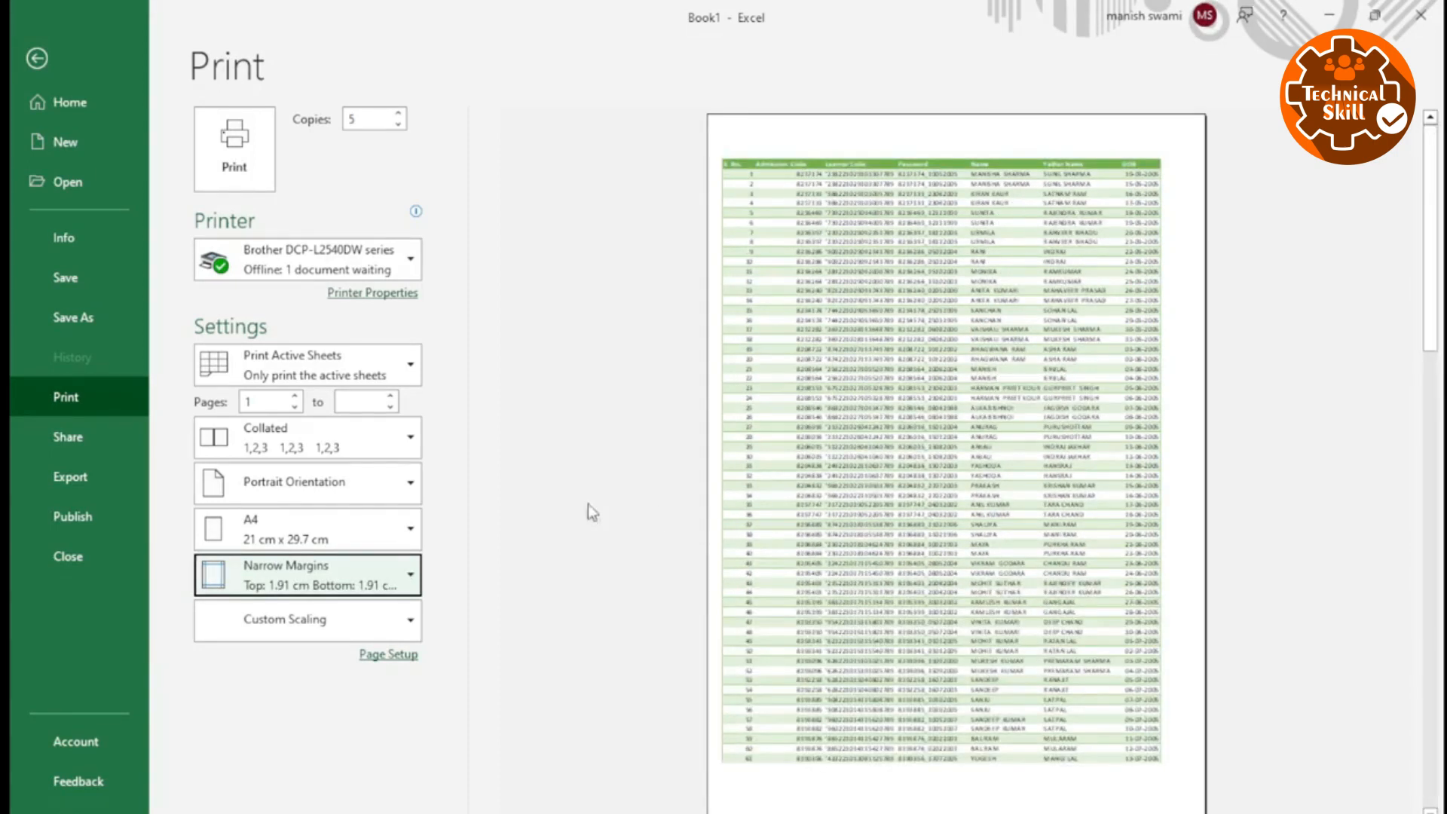
# Reset the page scale to 100% and return the print margins to Normal Margins.
pyautogui.press('Escape')
pyautogui.click(616, 124)
pyautogui.write('100')
pyautogui.press('Return')
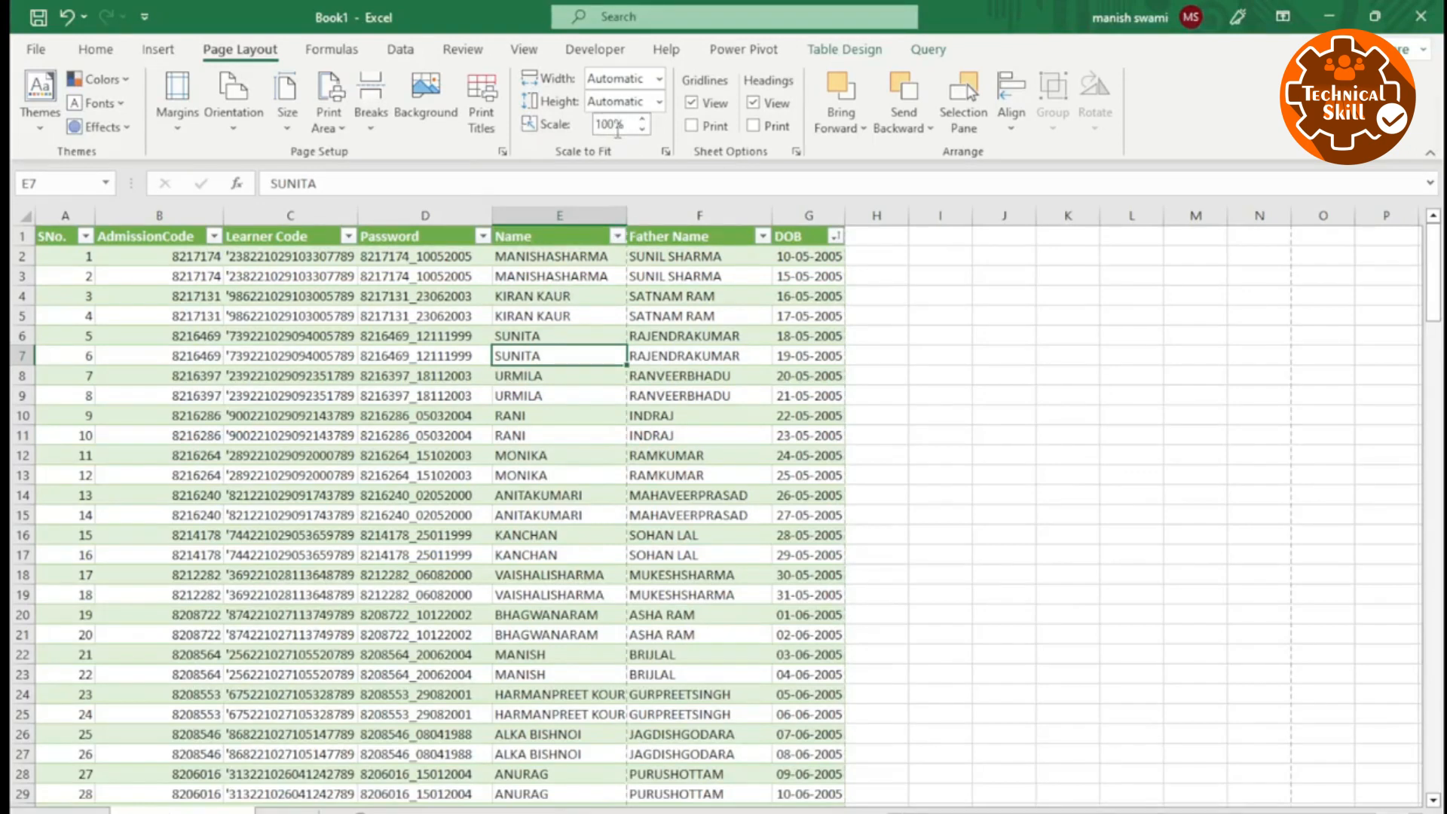
pyautogui.hotkey('ctrl', 'p')
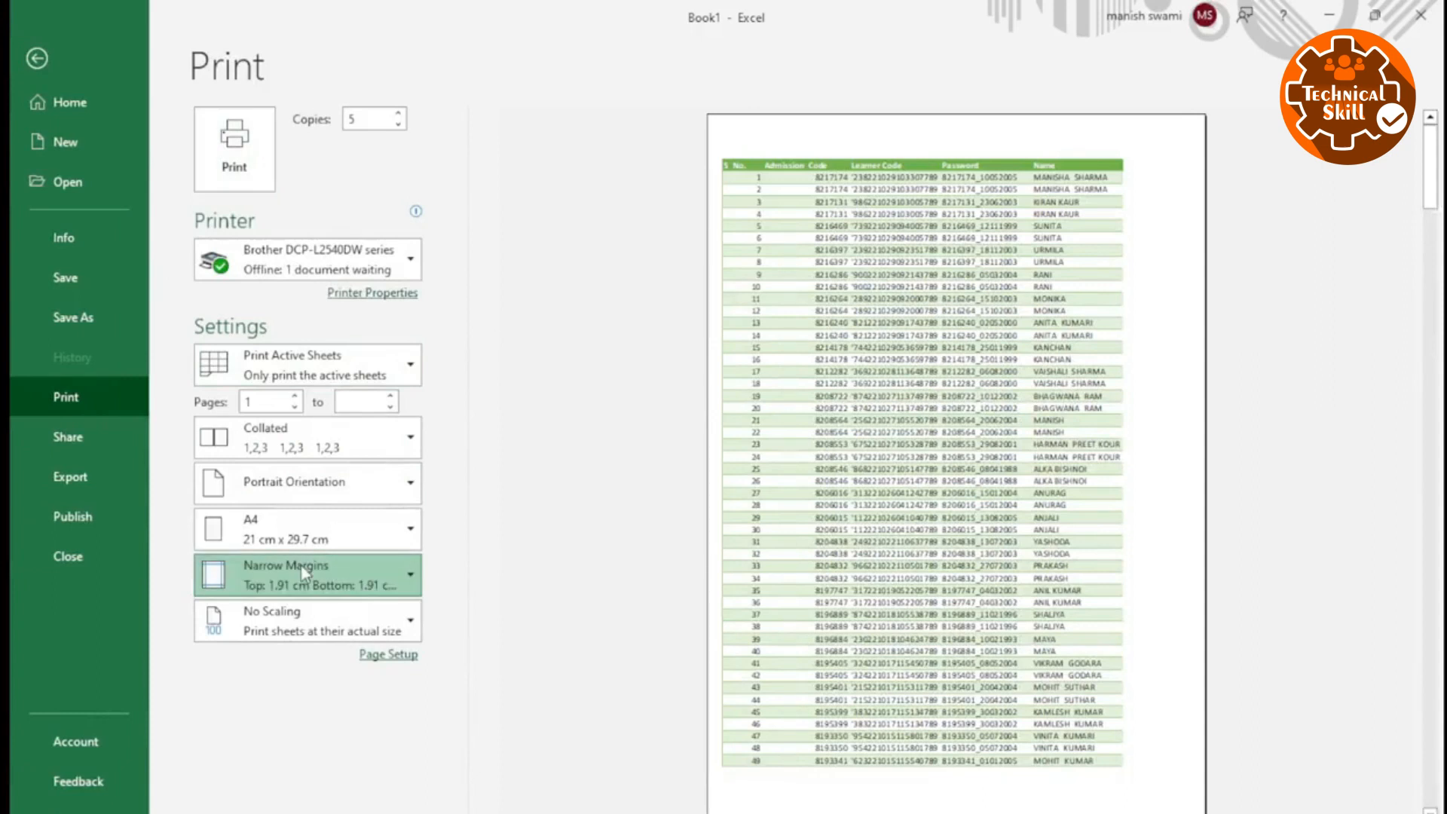
pyautogui.click(290, 309)
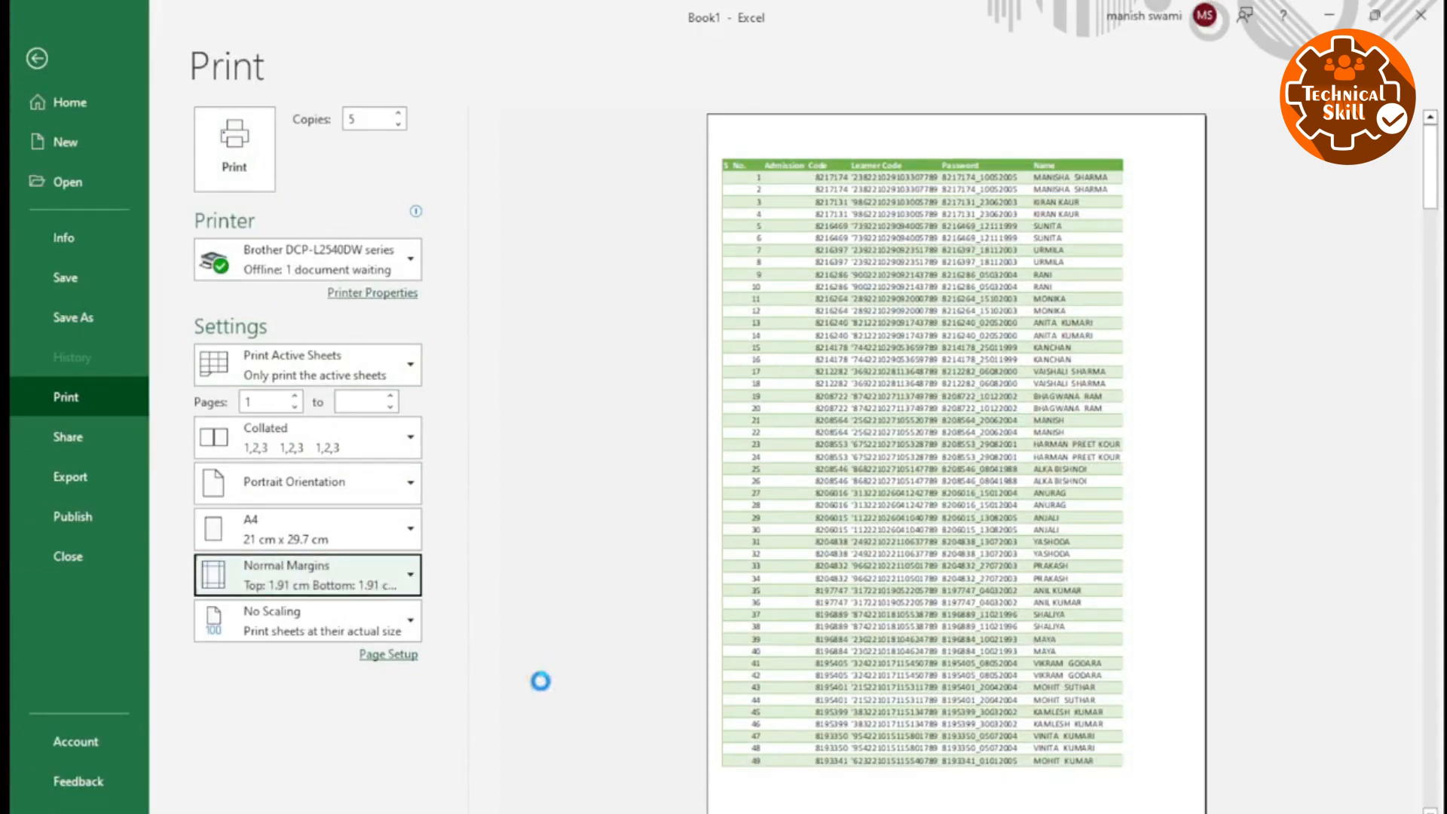
# Set the print scaling to Fit All Columns on One Page and look through the preview pages.
pyautogui.click(312, 627)
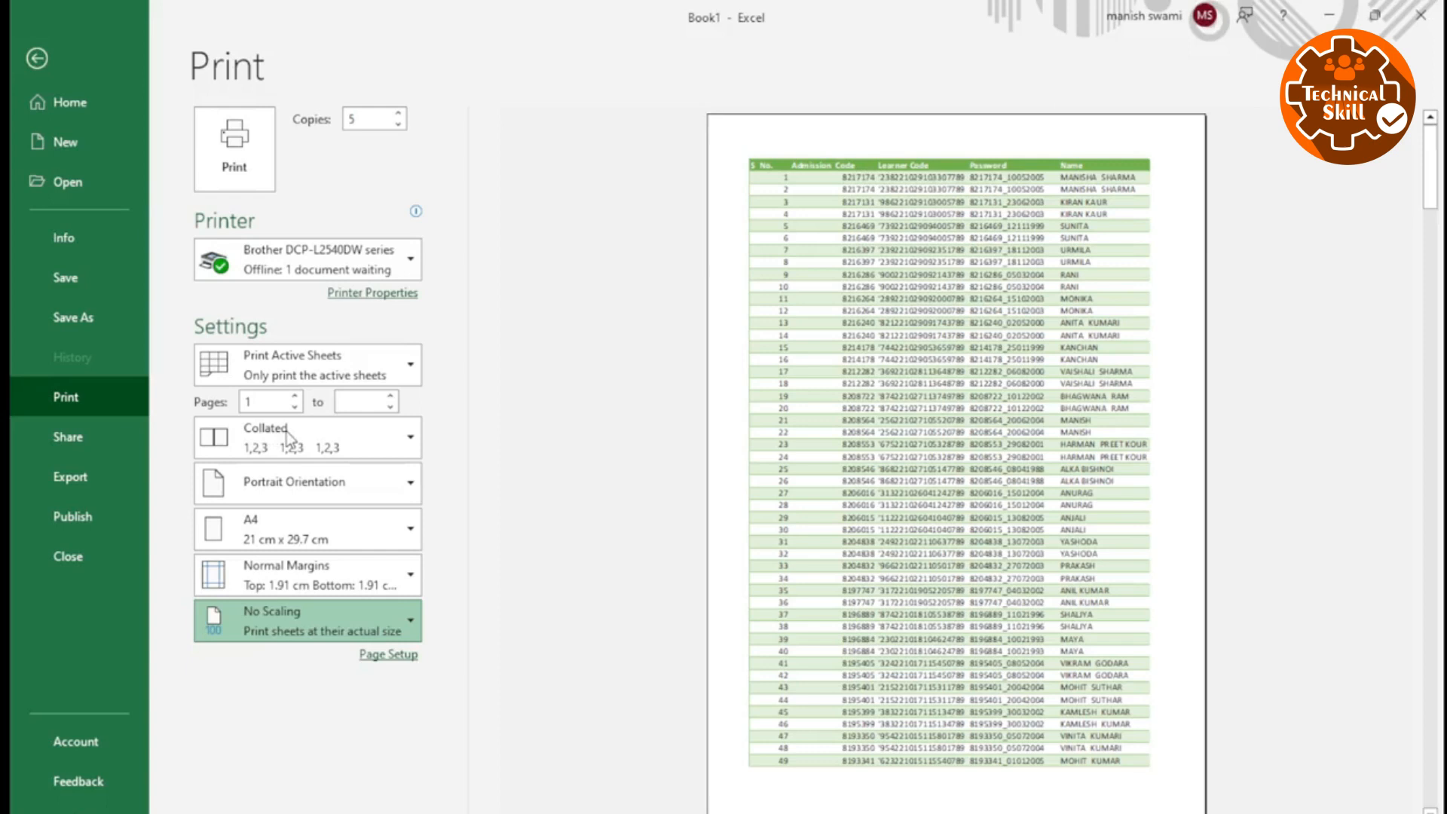
pyautogui.click(339, 431)
pyautogui.click(828, 360)
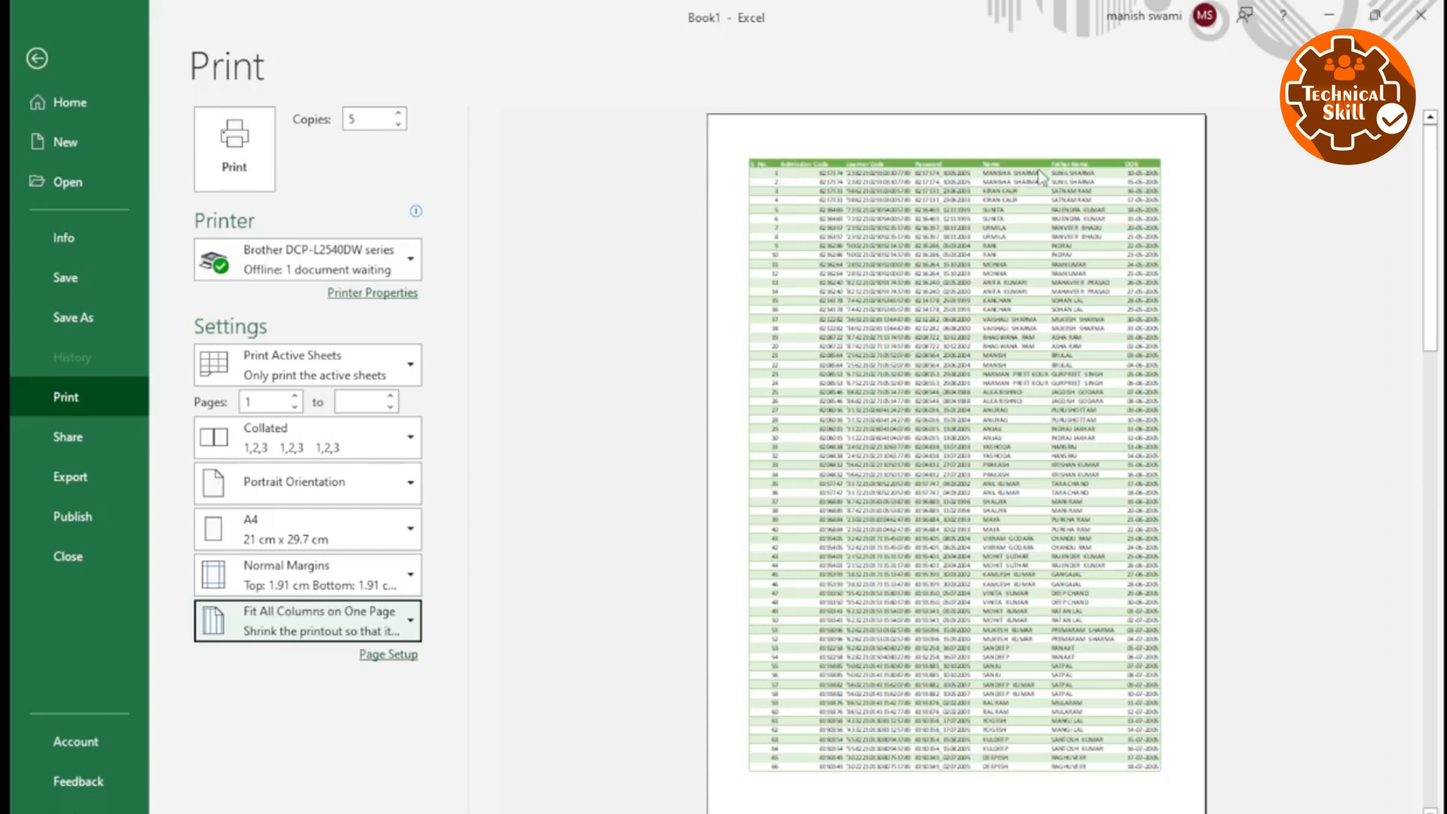
pyautogui.scroll(-5, 1111, 211)
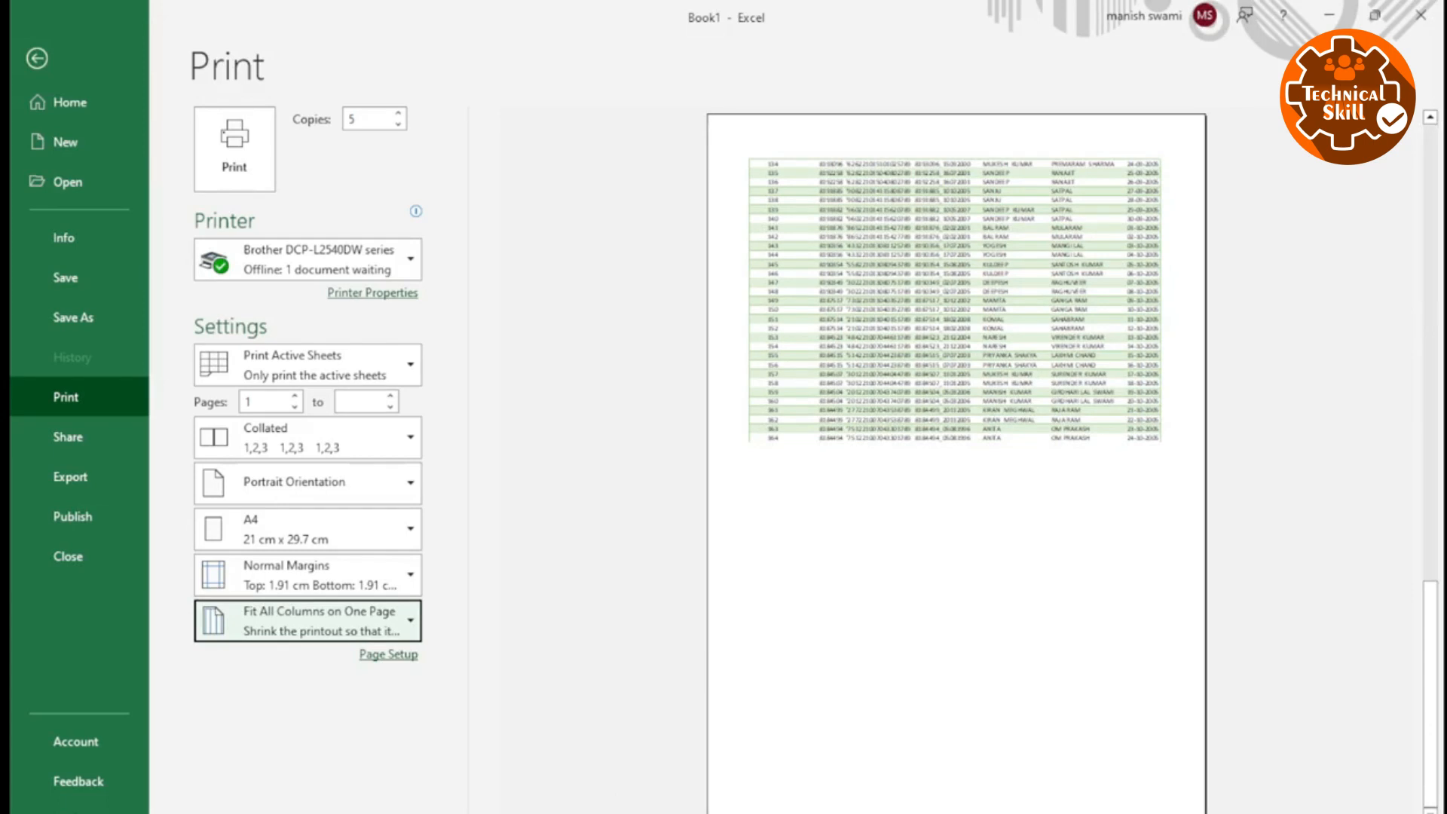
# Check the scaling options, keep Fit All Columns on One Page, and compare the first and last preview pages.
pyautogui.click(289, 631)
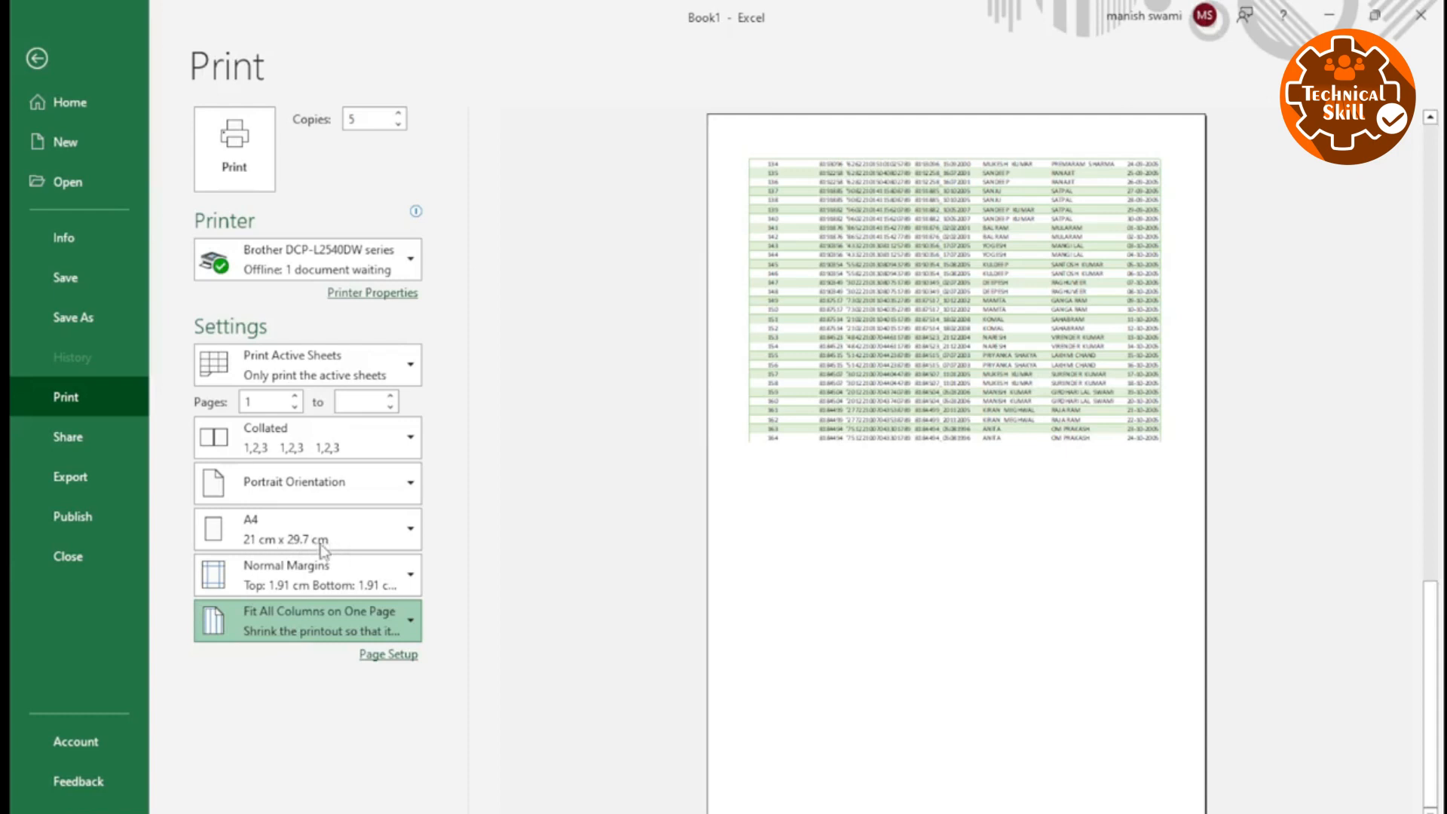
pyautogui.click(796, 478)
pyautogui.scroll(2, 796, 478)
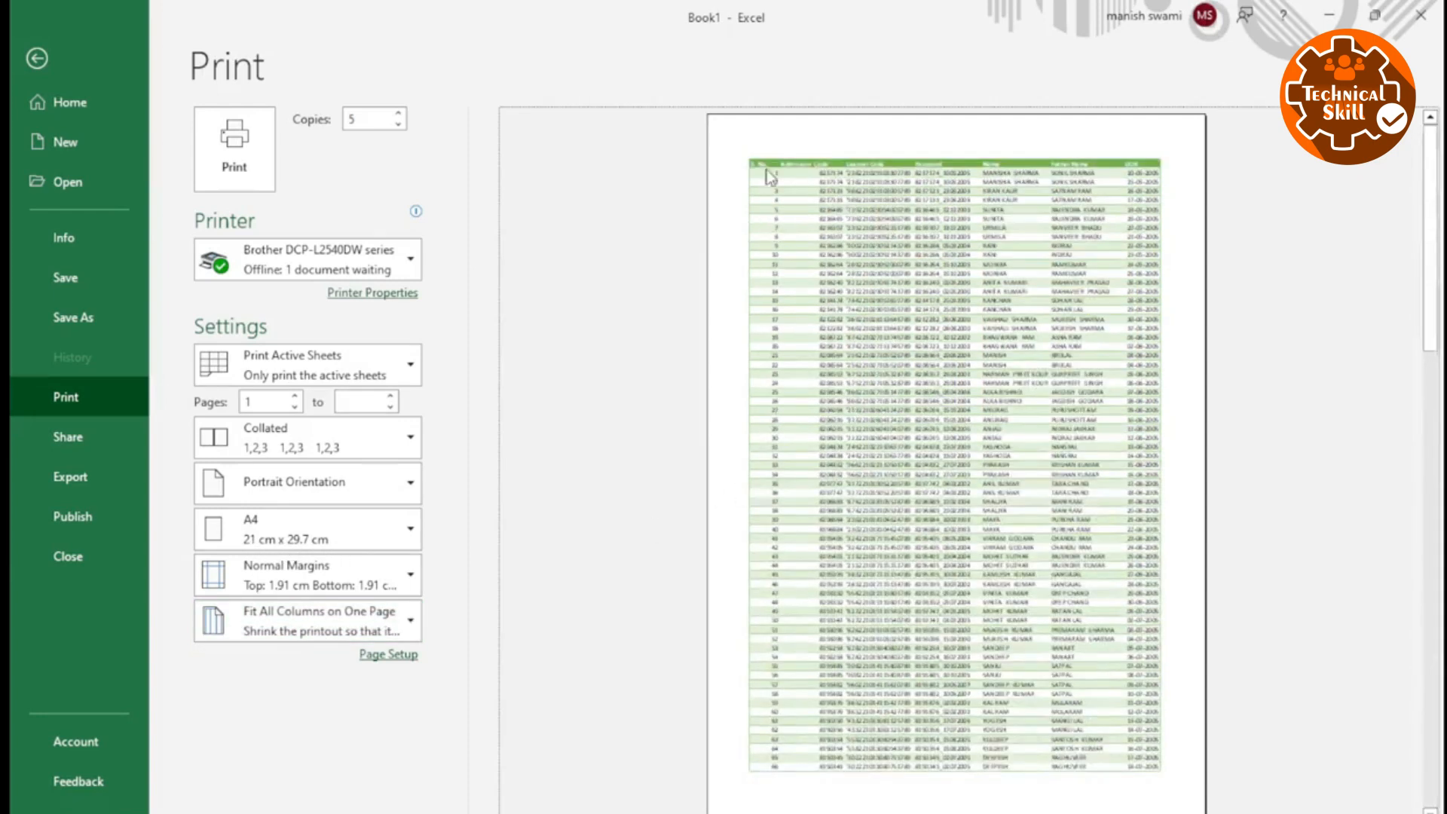
pyautogui.scroll(-2, 722, 489)
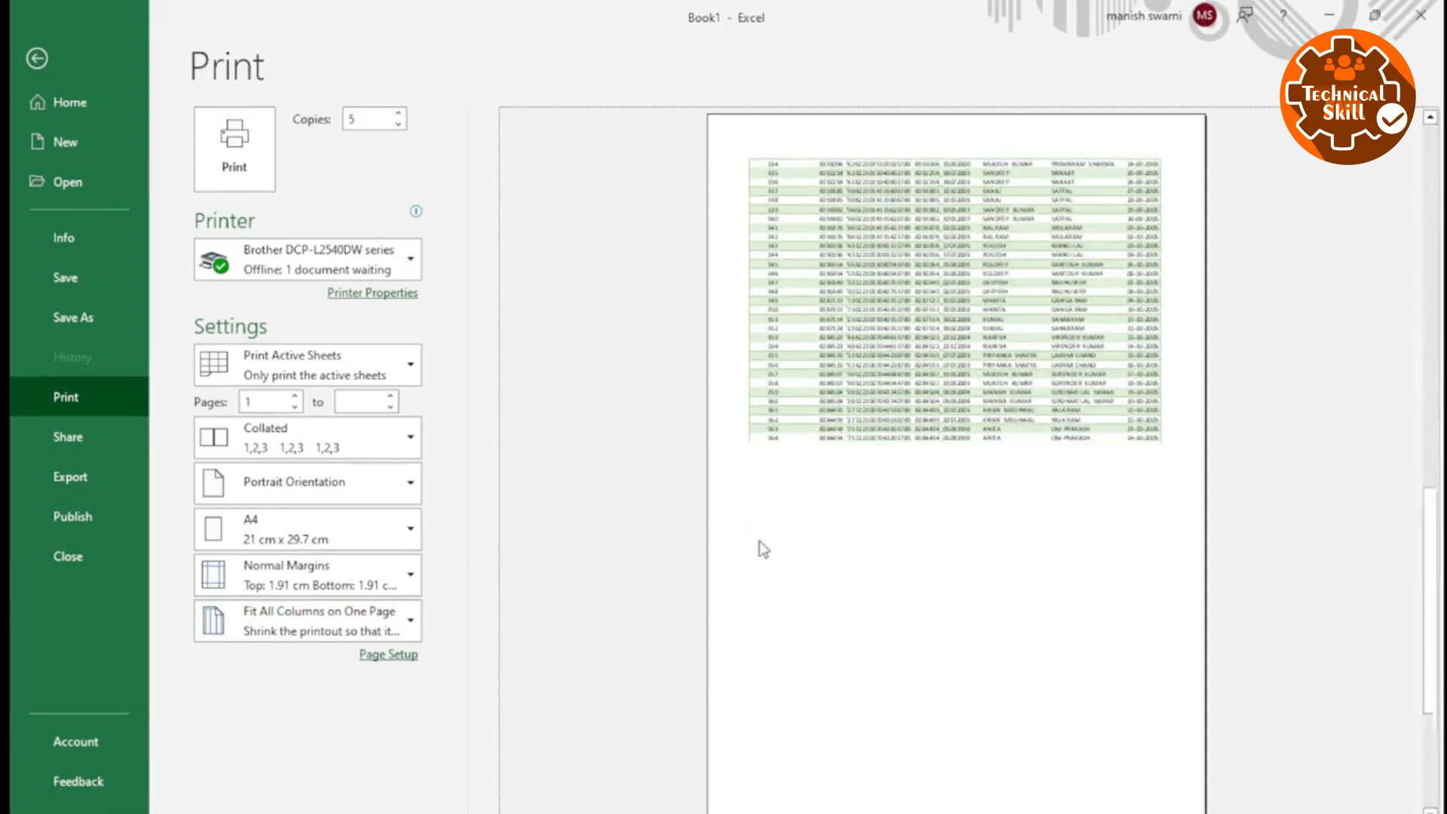
pyautogui.scroll(1, 760, 540)
pyautogui.scroll(1, 760, 539)
# Open the print scaling options.
pyautogui.click(332, 623)
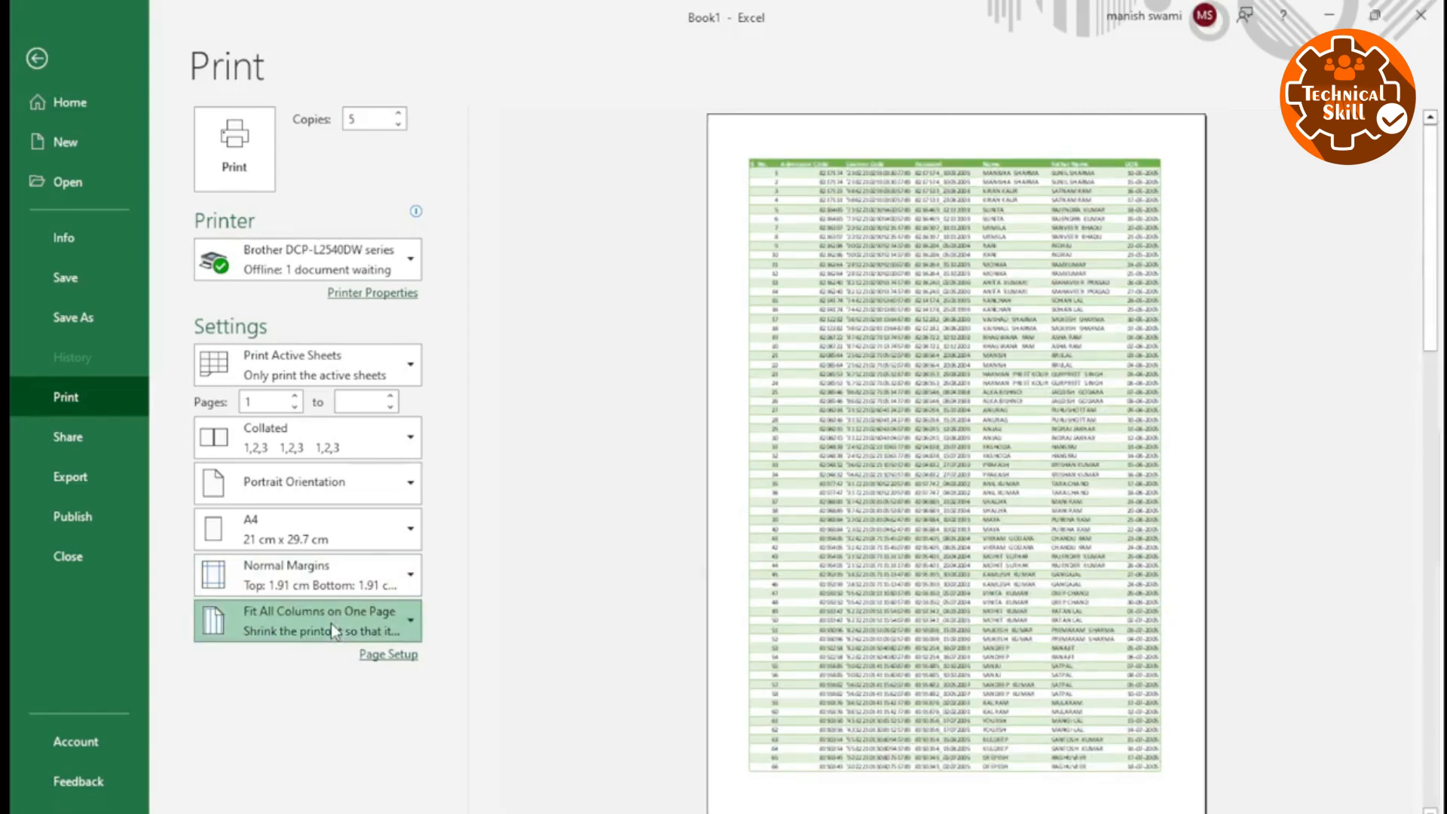